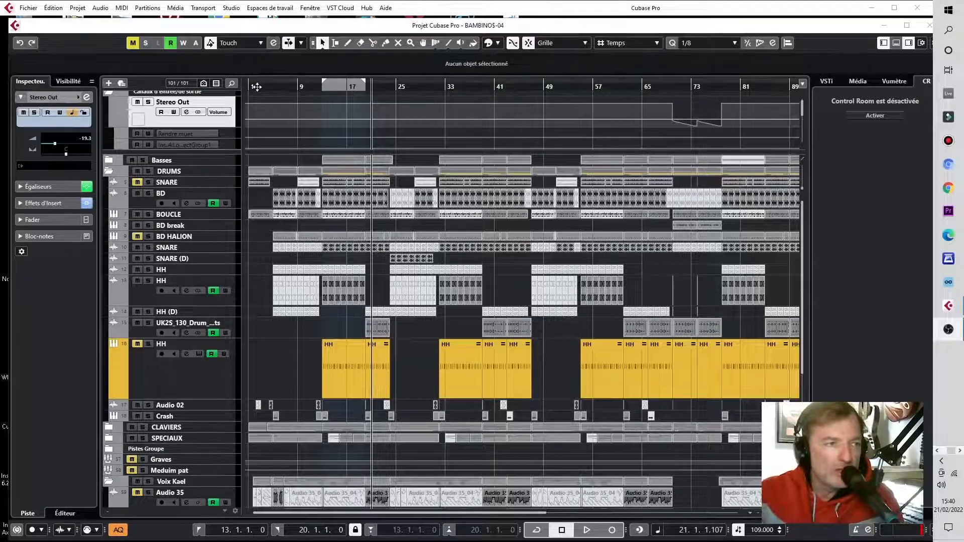
Step: Play the project from the start and review the arrangement across all tracks
click(259, 90)
drag(259, 94, 259, 96)
click(274, 89)
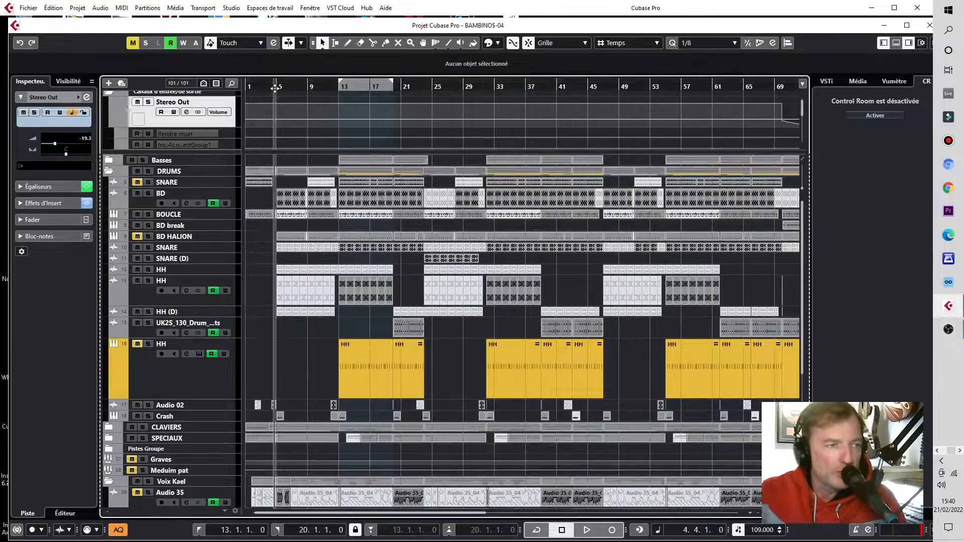
key(space)
key(space)
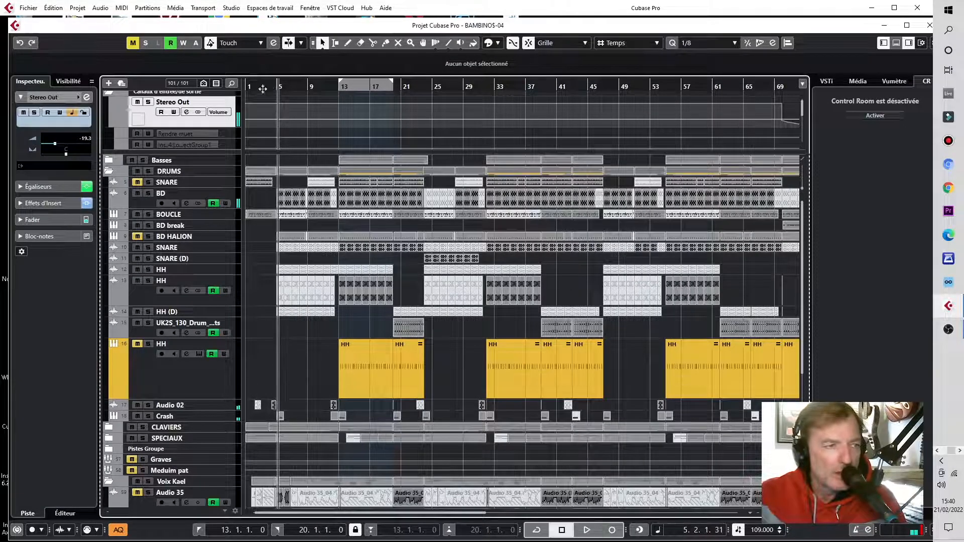
drag(299, 514, 278, 520)
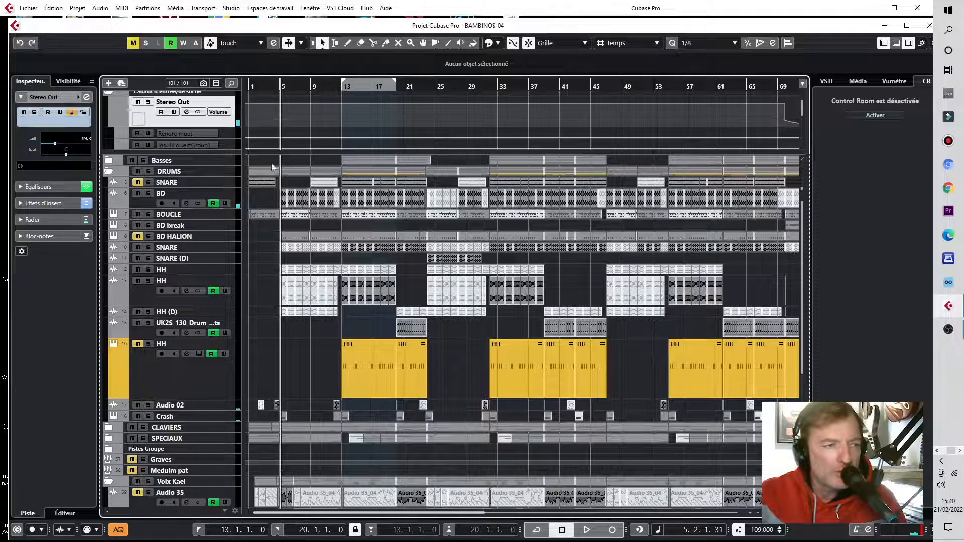
drag(249, 87, 245, 87)
key(space)
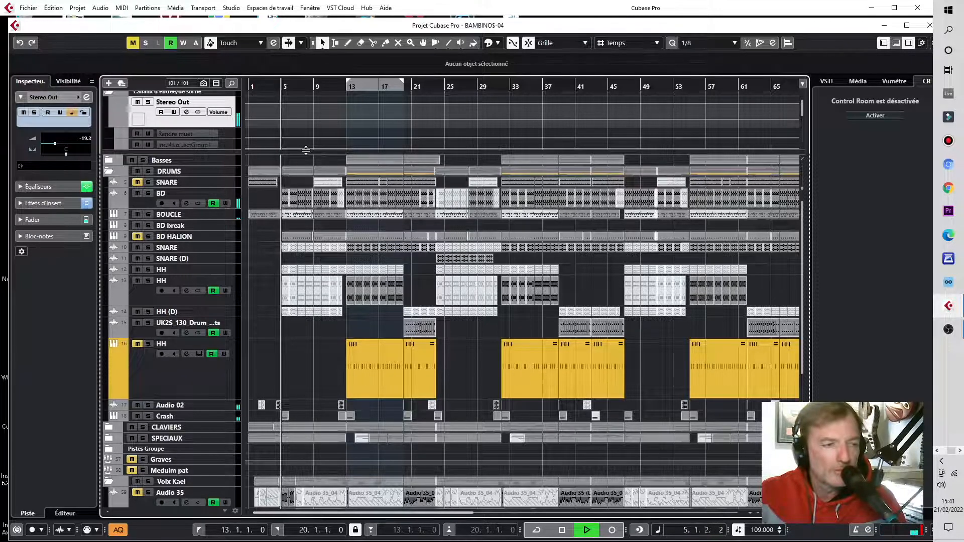
scroll(321, 345, down, 3)
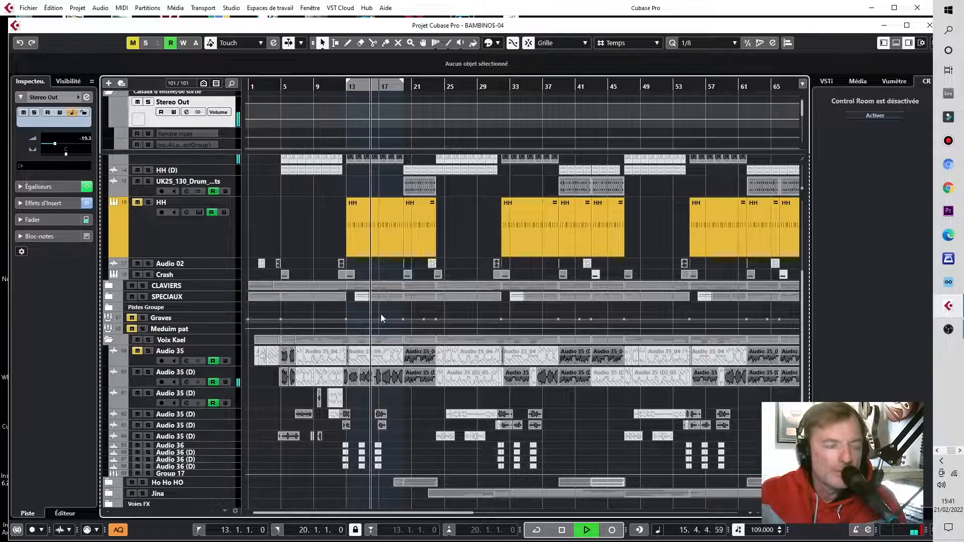
key(space)
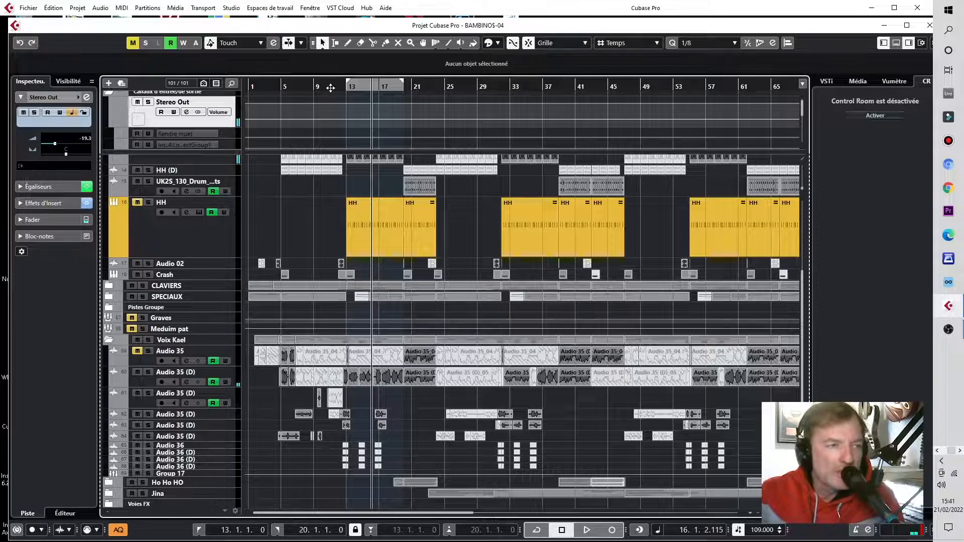
Step: Zoom in around bar 13 to examine where the vocal starts relative to the chorus's first beat
drag(331, 88, 332, 105)
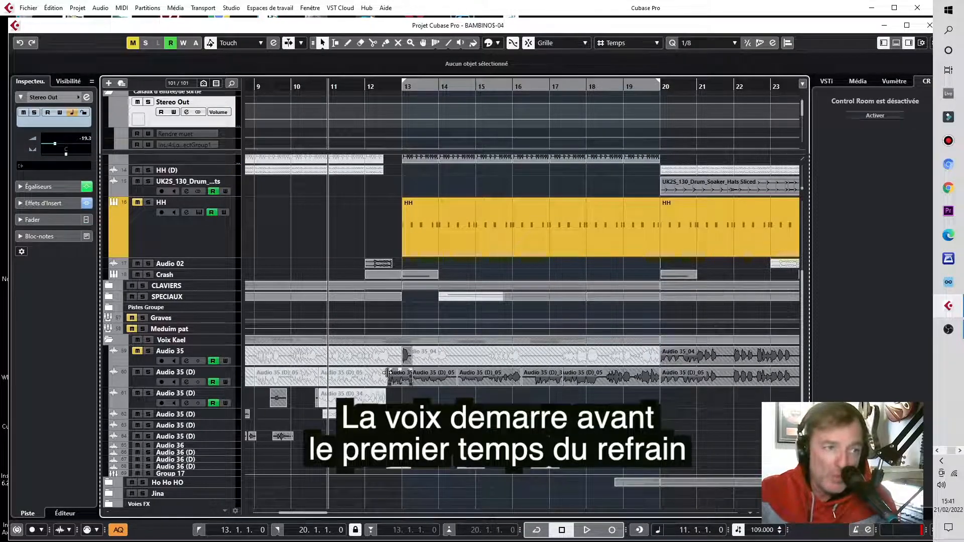
key(g)
key(g)
key(g)
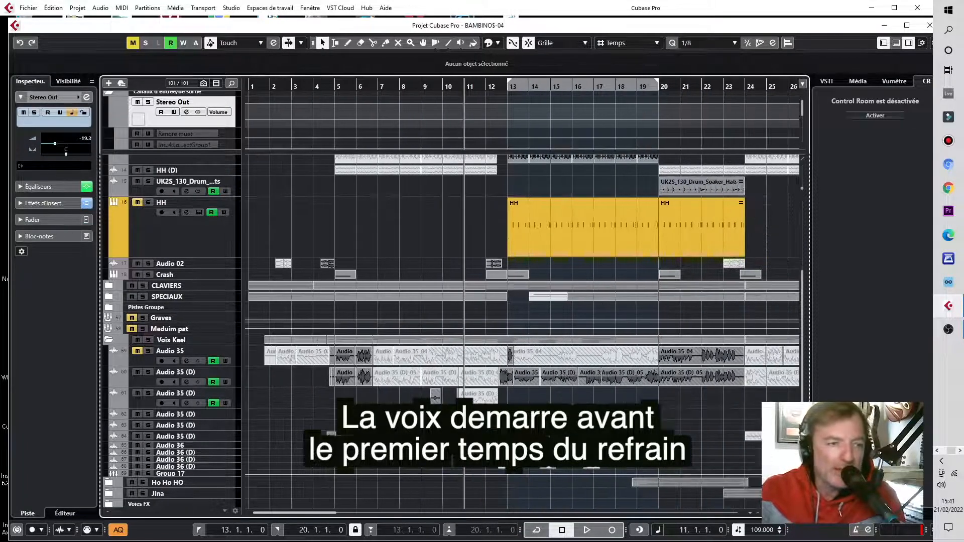
key(g)
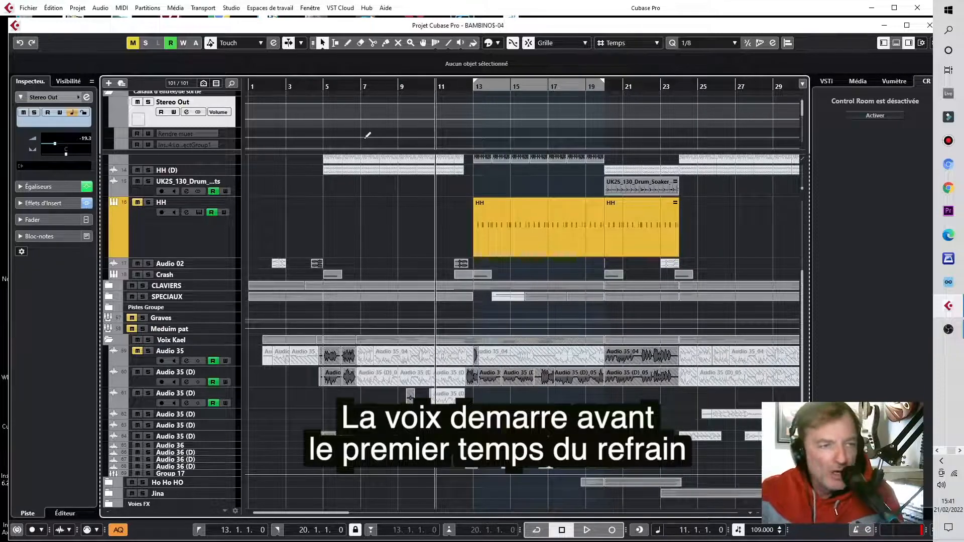
scroll(368, 135, up, 4)
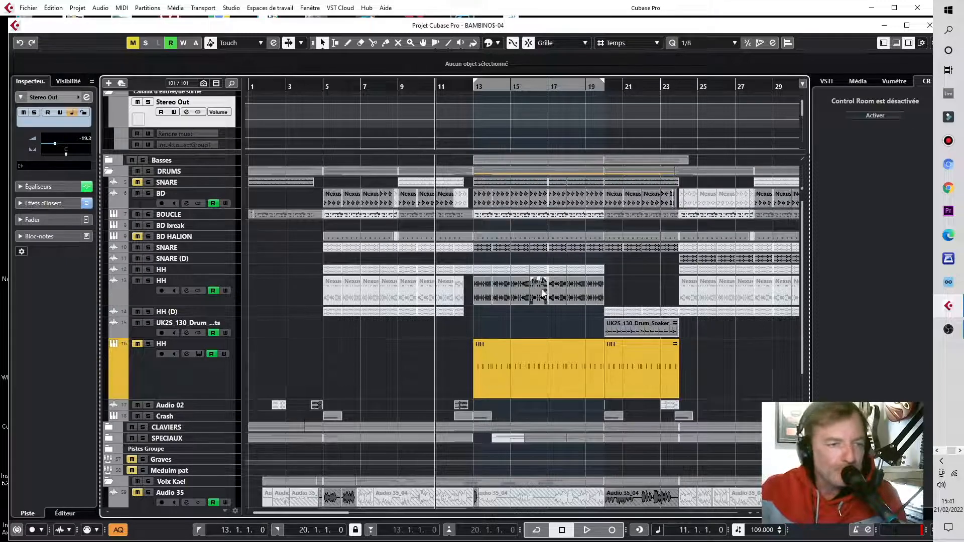
Step: Set the cycle range to end at bar 25 and audition the second HH track soloed from bar 17
drag(603, 84, 700, 103)
click(593, 303)
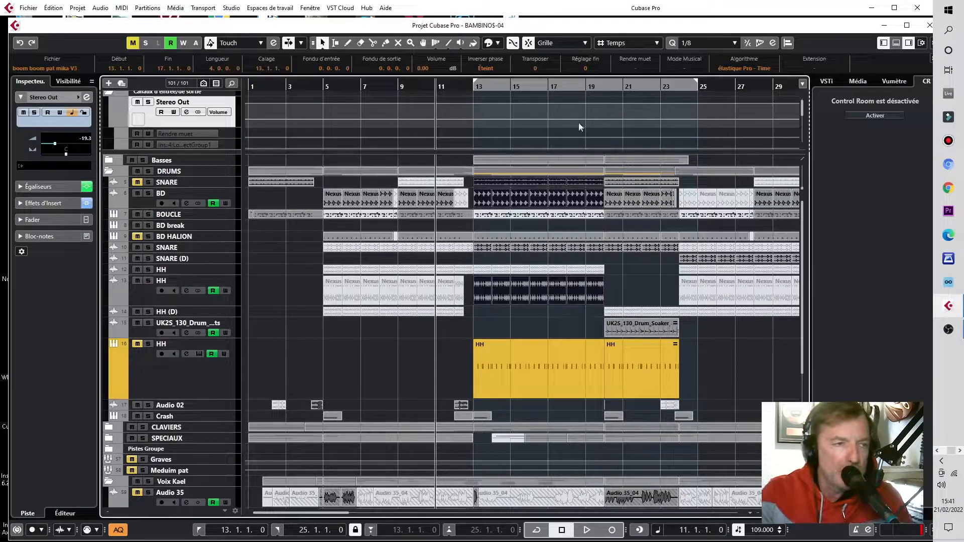
click(562, 86)
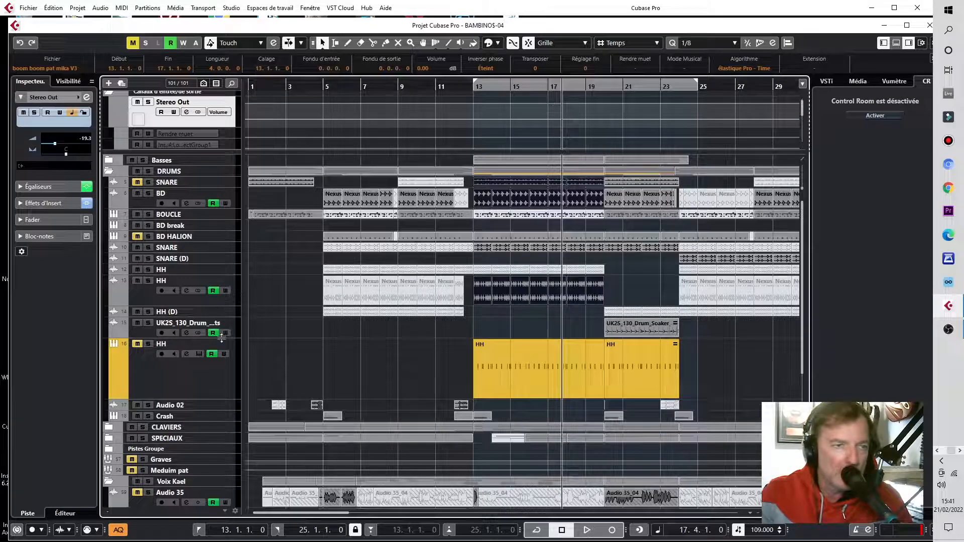
click(148, 281)
key(space)
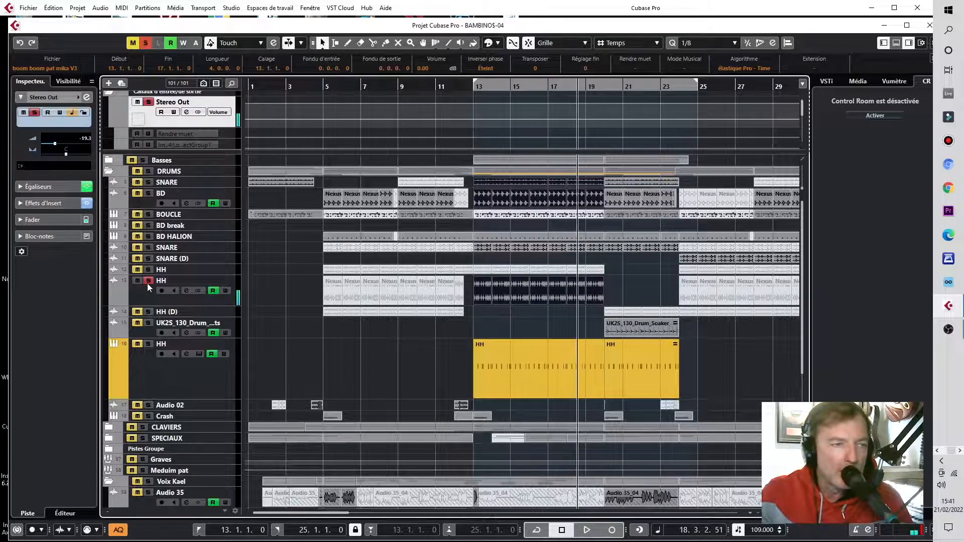
click(147, 282)
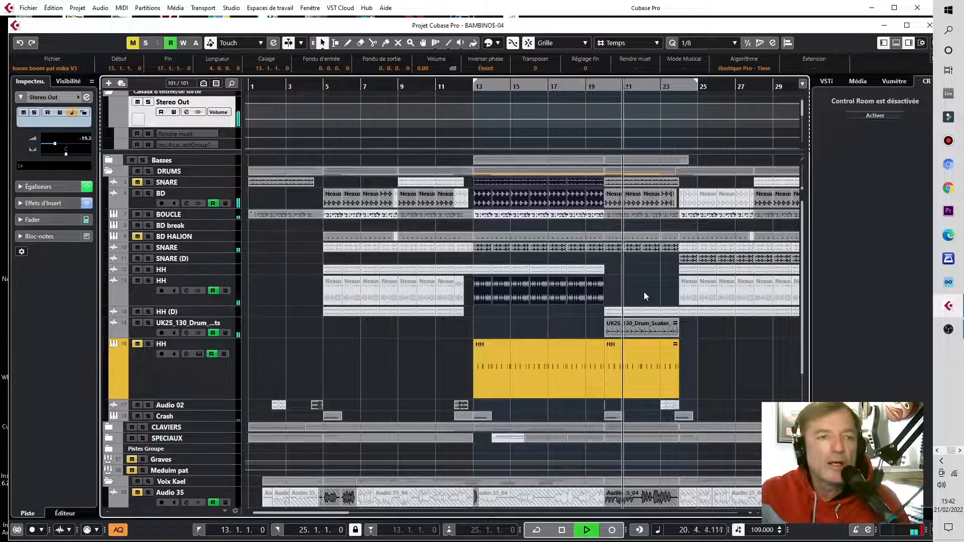
key(space)
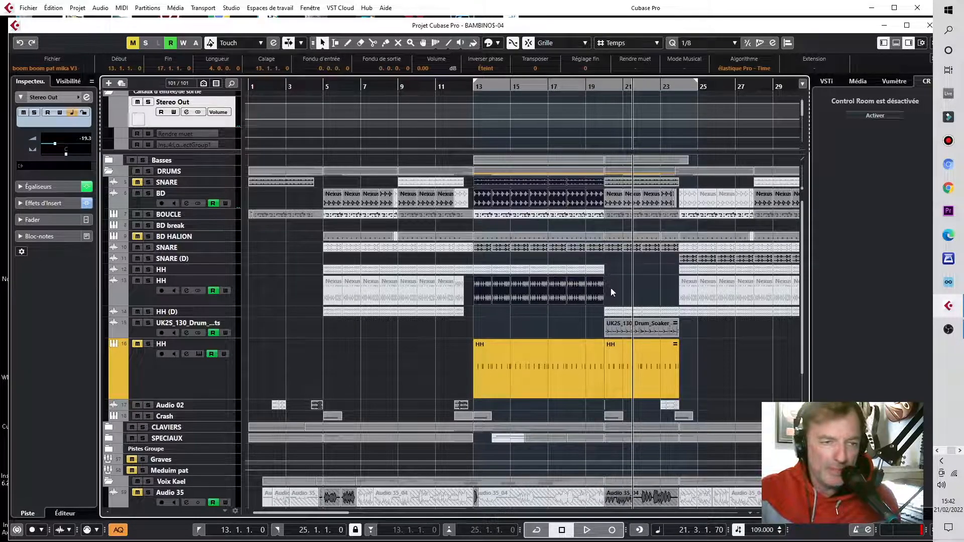
click(611, 292)
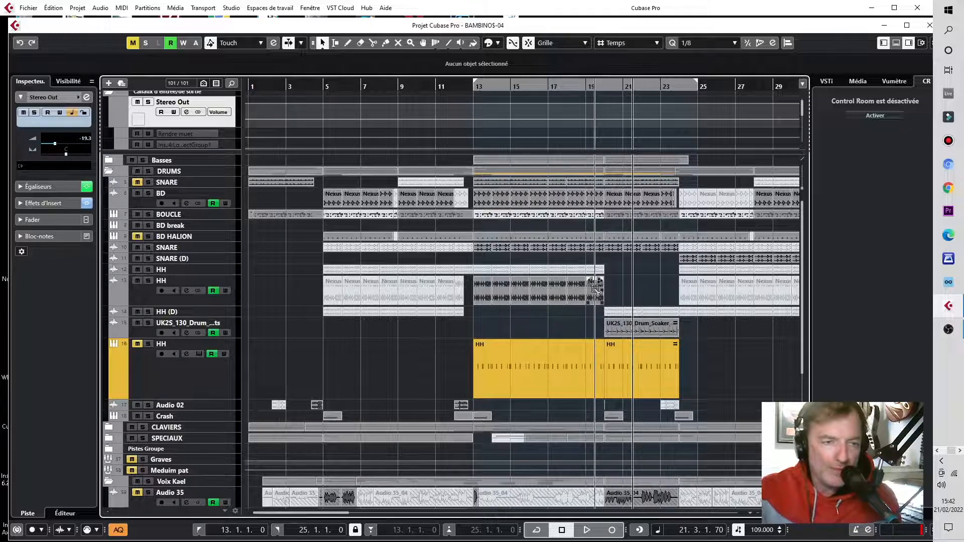
drag(595, 290, 621, 292)
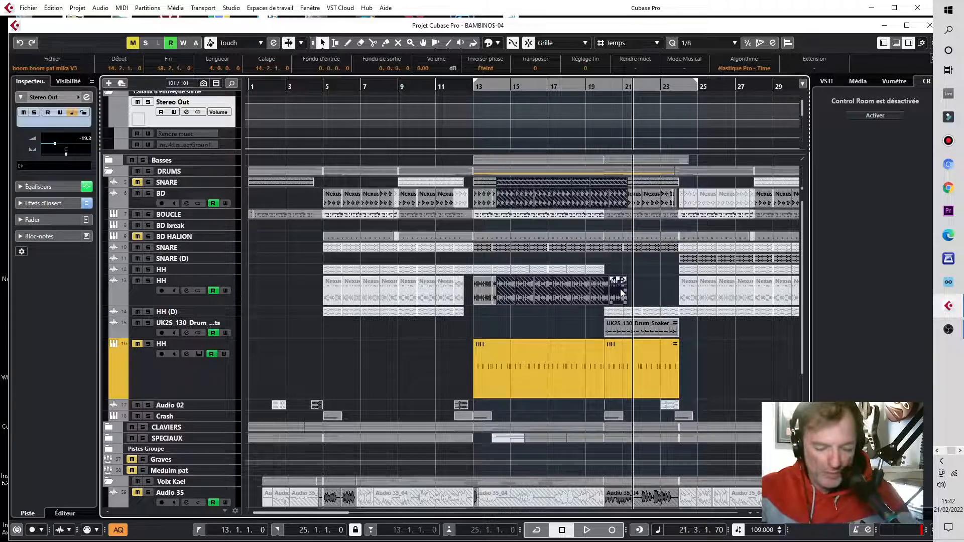
key(ctrl+g)
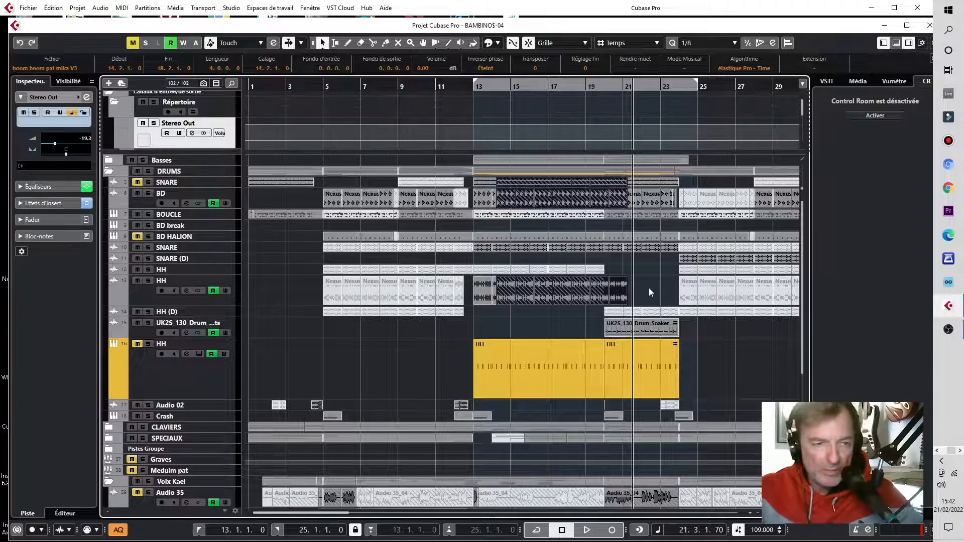
key(ctrl+z)
key(ctrl+z)
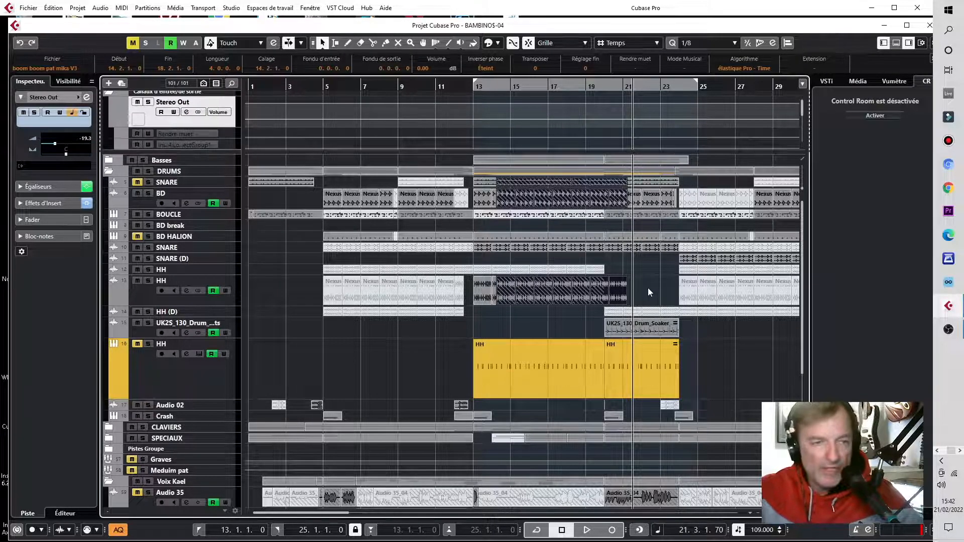
Step: Ungroup the grouped events on the second HH track
click(593, 295)
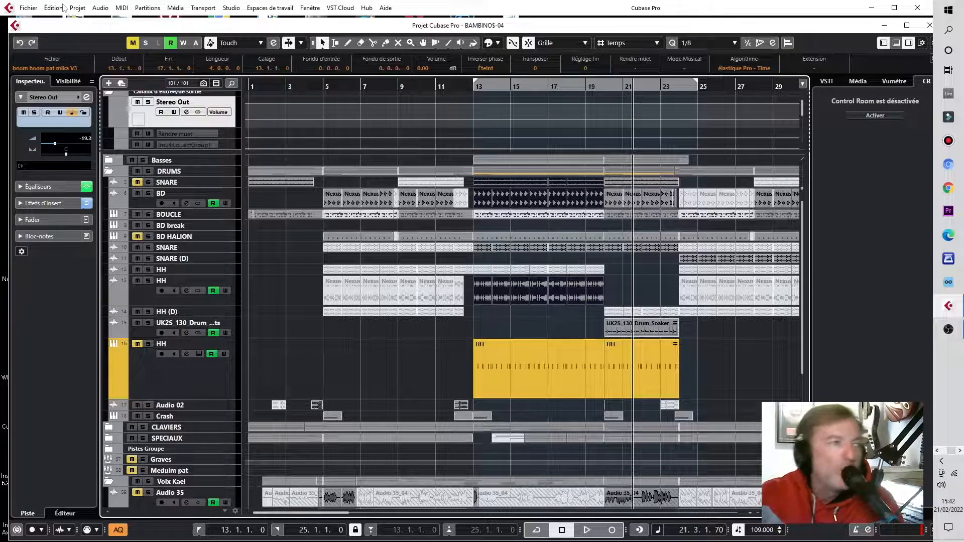
click(54, 8)
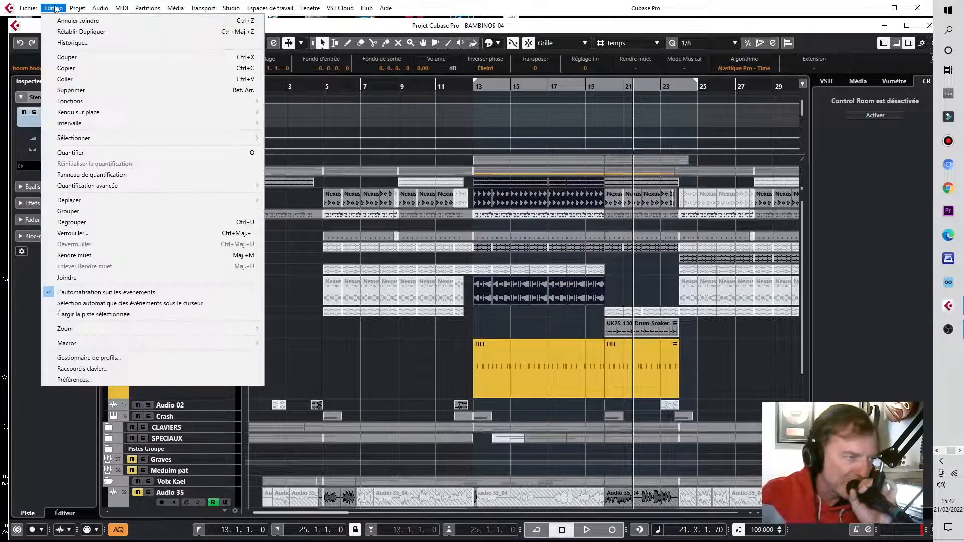
click(84, 223)
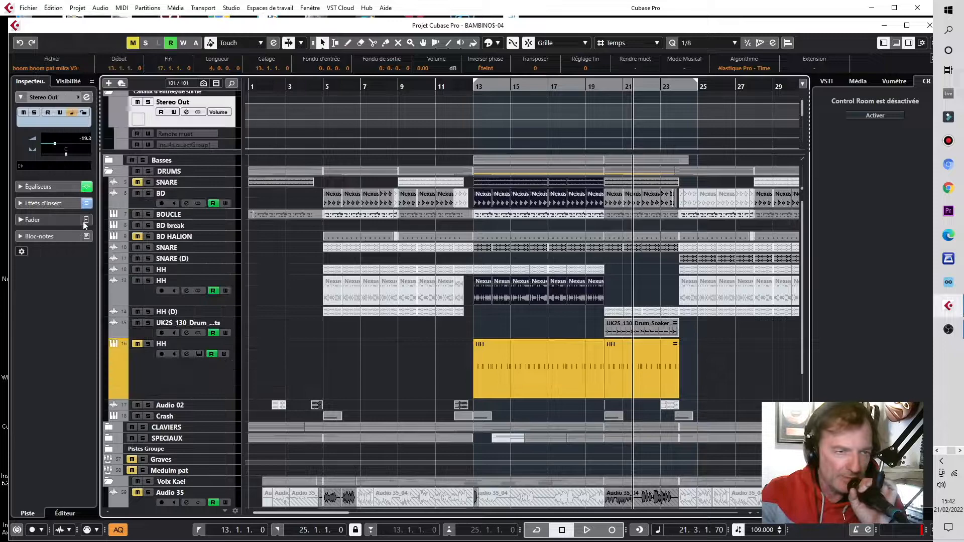
Step: Move the single Nexus event at bar 19 on the second HH track one bar later to bar 20
click(648, 295)
click(597, 296)
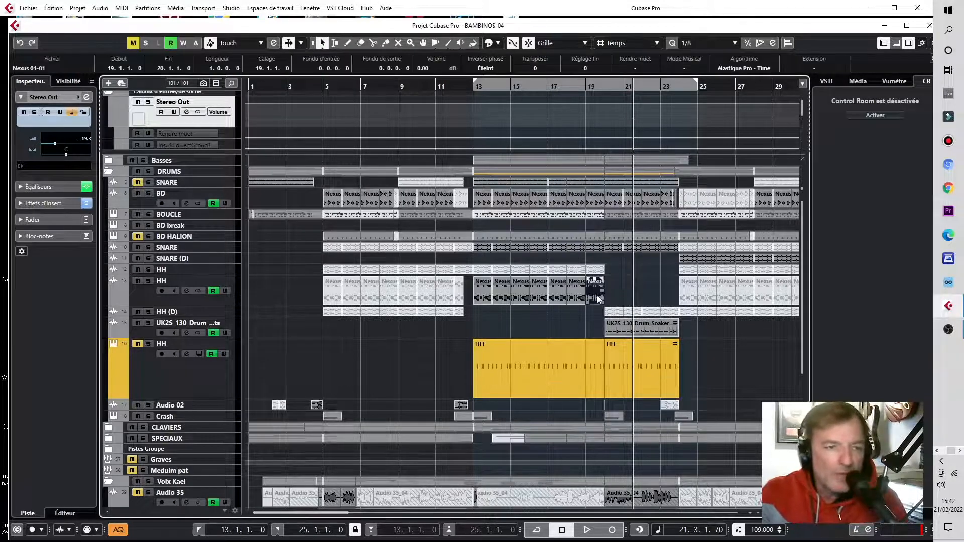
click(576, 83)
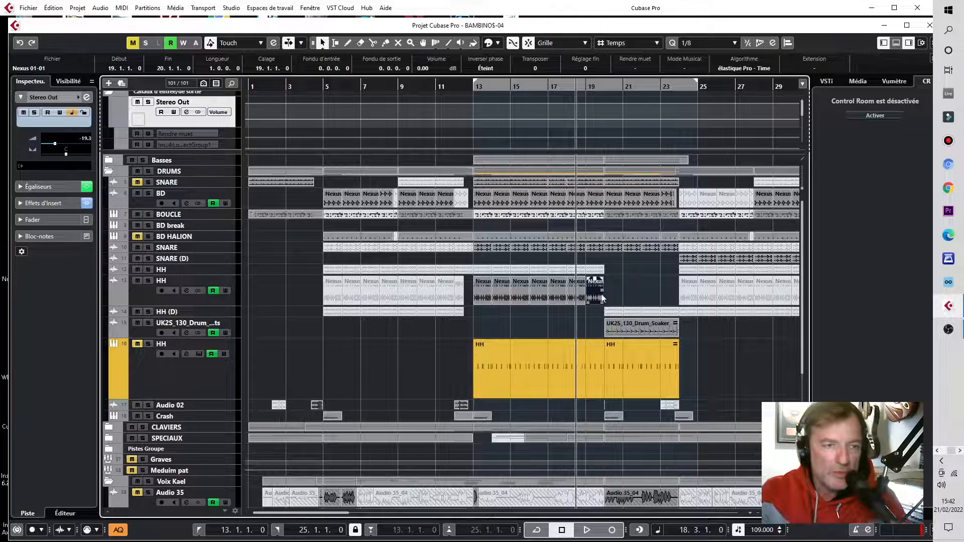
mouse_move(602, 298)
mouse_down()
mouse_move(635, 286)
mouse_move(594, 286)
mouse_move(624, 294)
mouse_move(617, 291)
mouse_up()
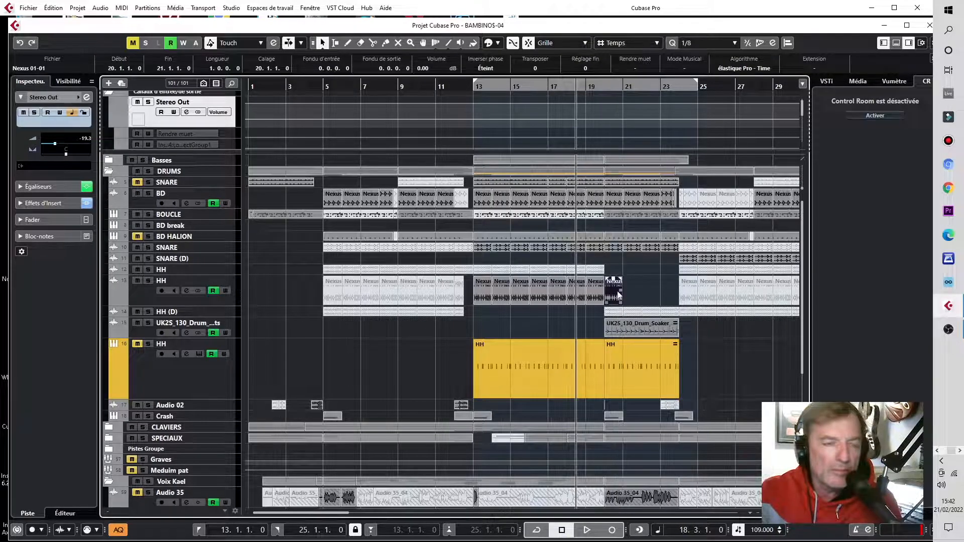
drag(595, 86, 596, 95)
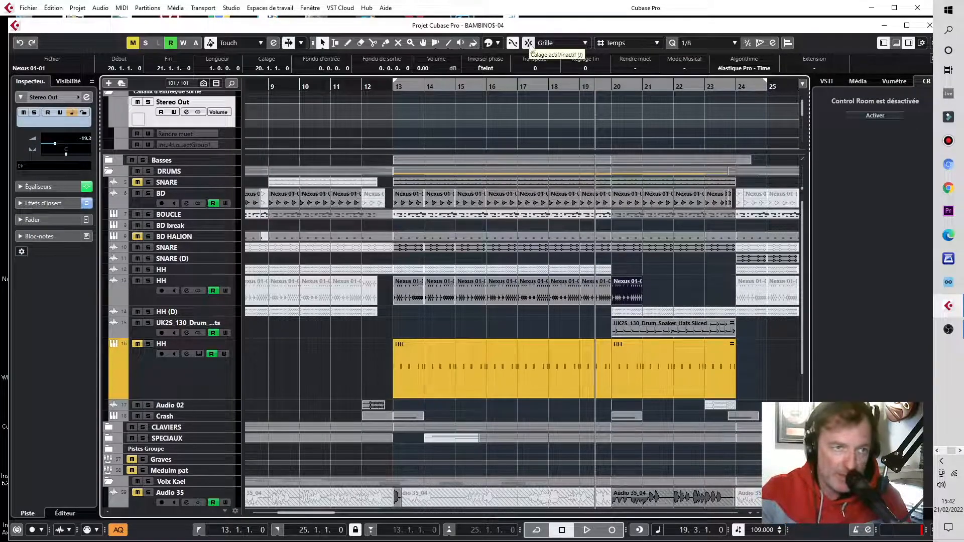
click(630, 44)
click(621, 57)
click(629, 44)
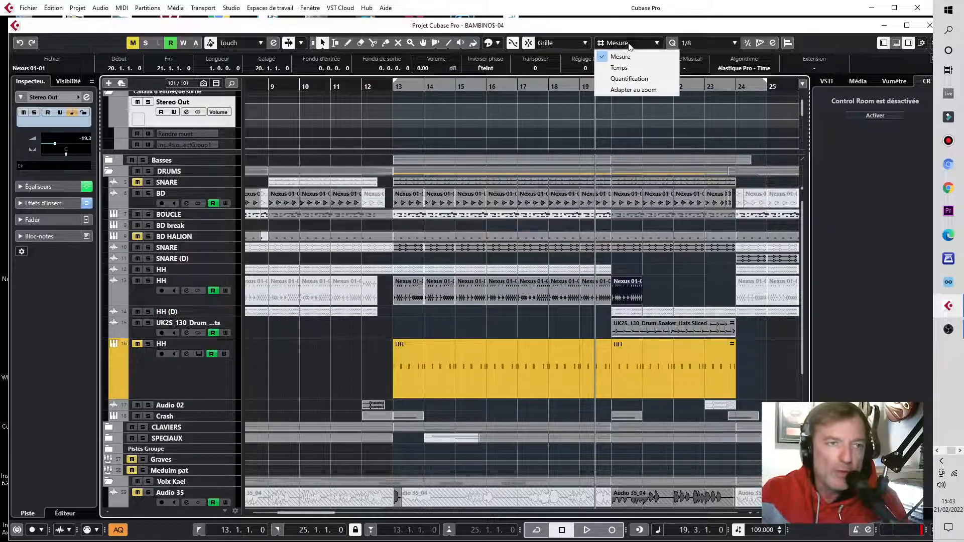
click(619, 67)
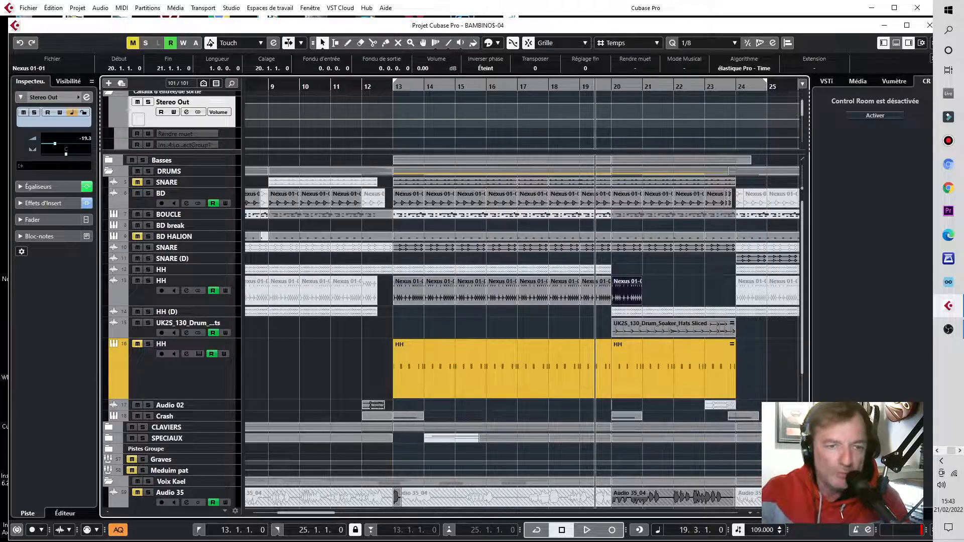
Step: Delete the short Nexus event at bar 20 on the second HH track
drag(774, 512, 768, 512)
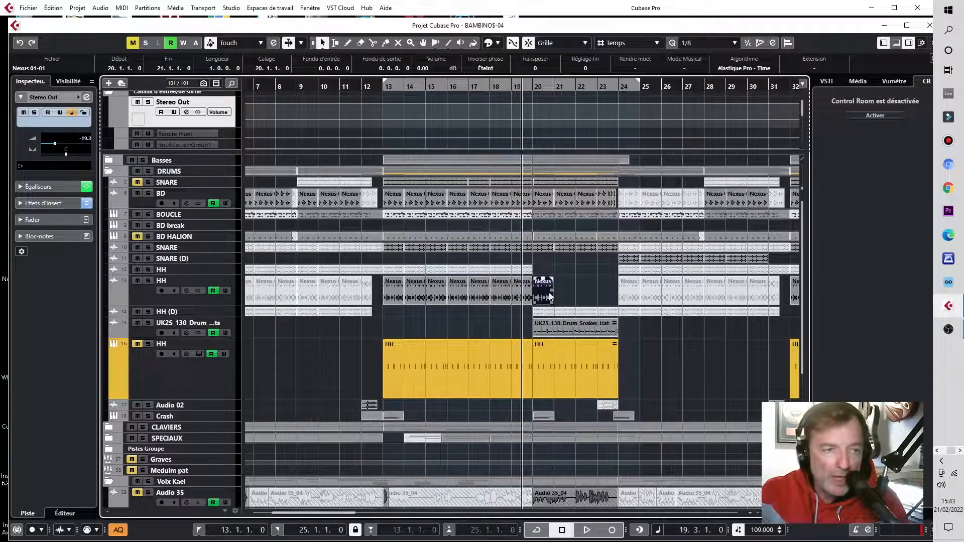
drag(583, 291, 523, 302)
click(560, 306)
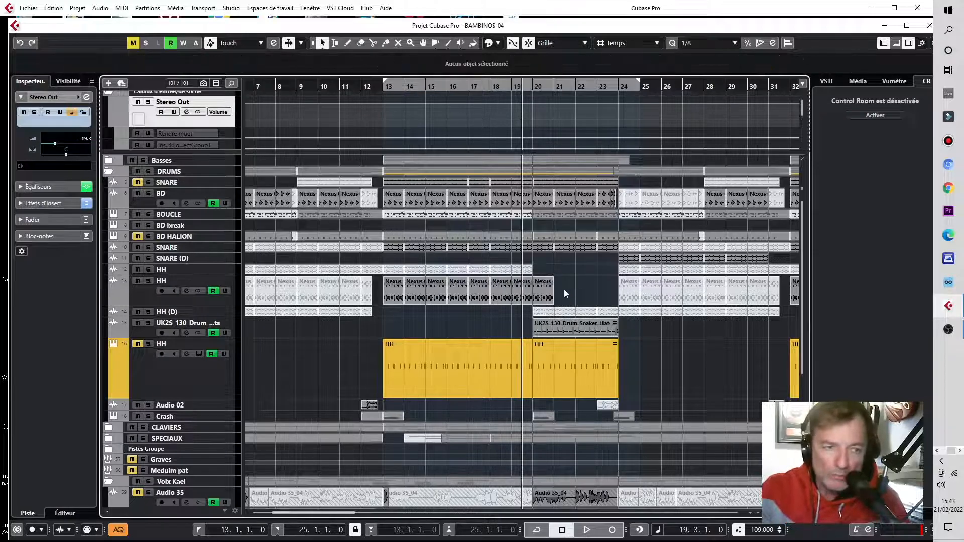
click(548, 298)
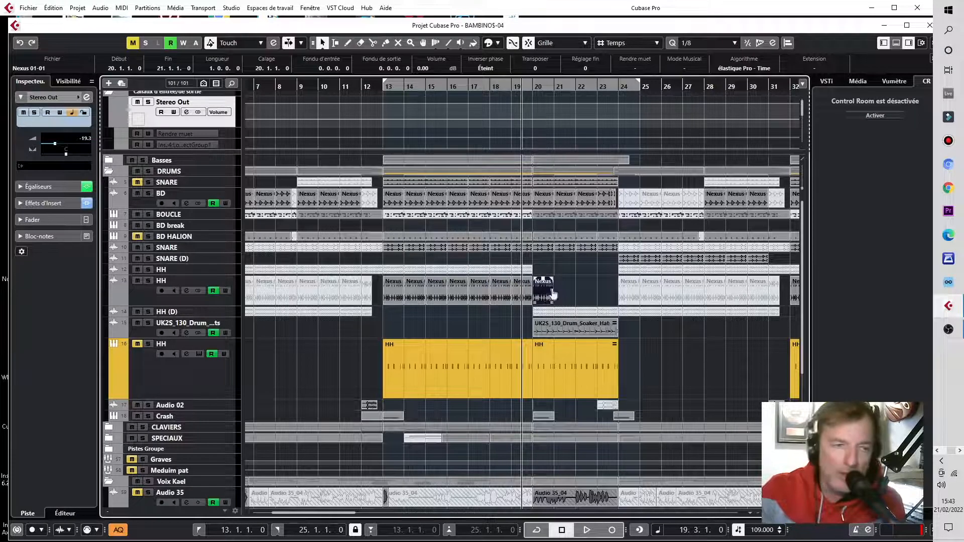
key(Delete)
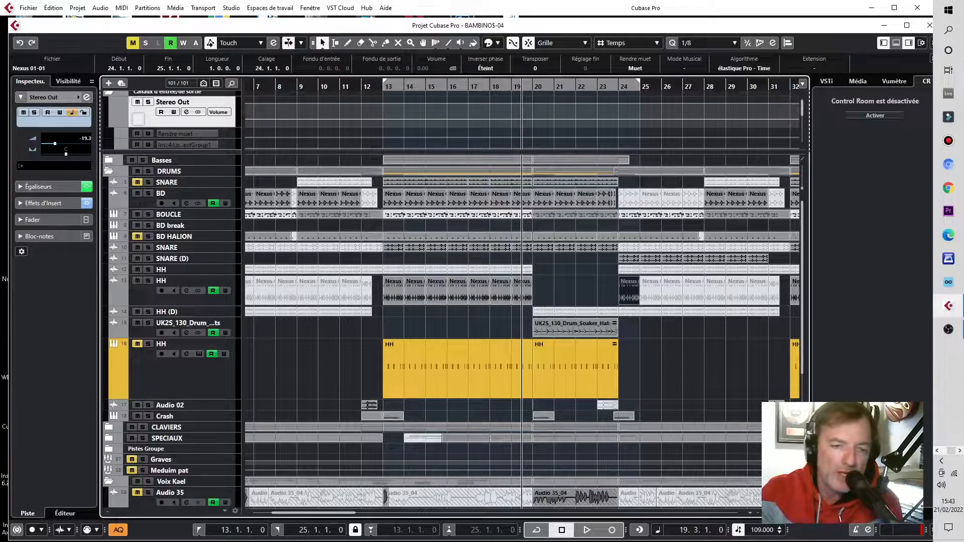
Step: Select and delete the second HH track's Nexus events from about bar 24 to bar 39
key(g)
key(g)
key(g)
key(g)
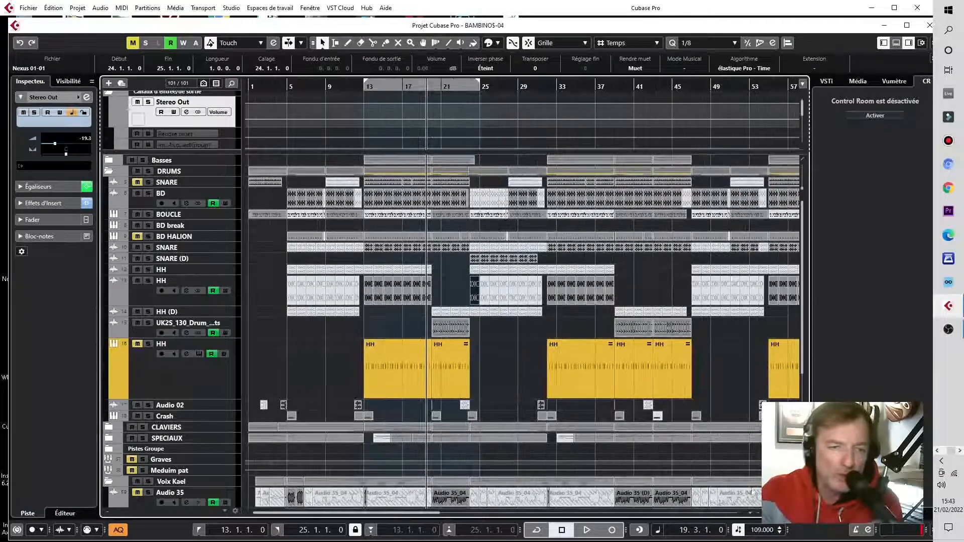
drag(641, 286, 540, 312)
drag(614, 304, 457, 292)
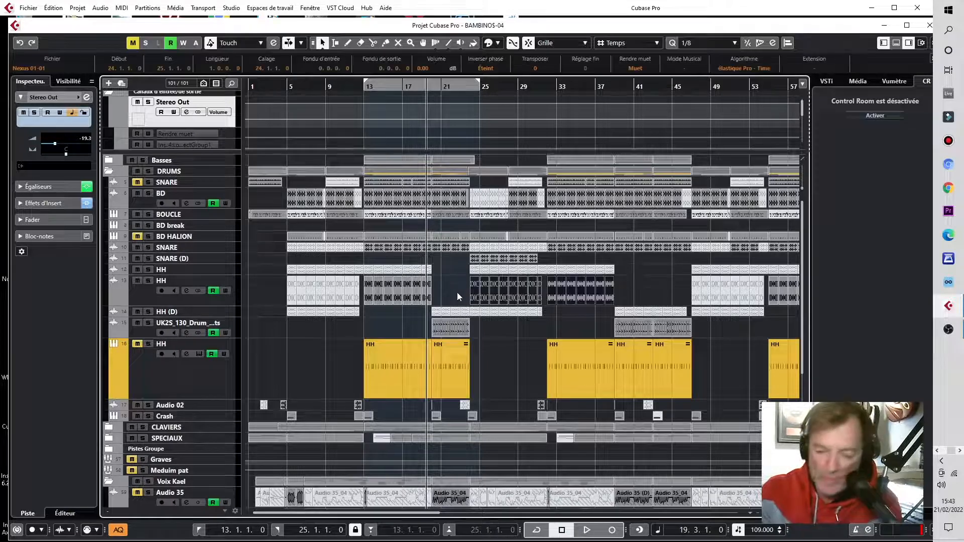
key(Delete)
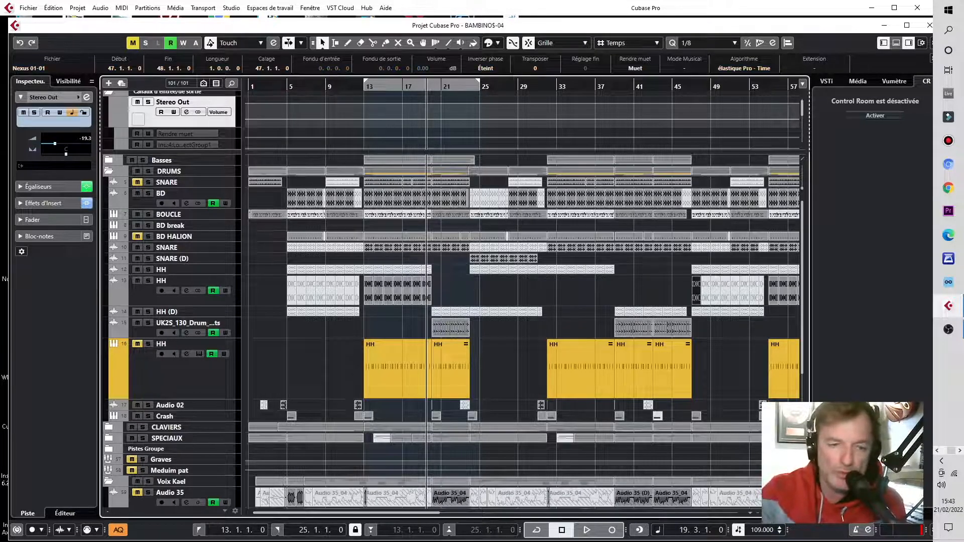
Step: Select and delete the second HH track's events from about bar 41 to bar 63
key(g)
key(g)
drag(631, 294, 497, 301)
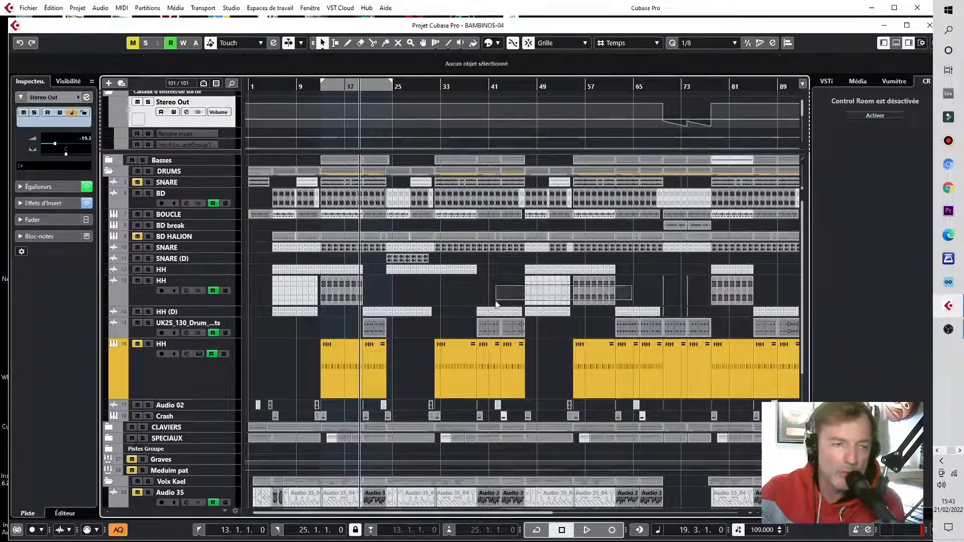
key(Delete)
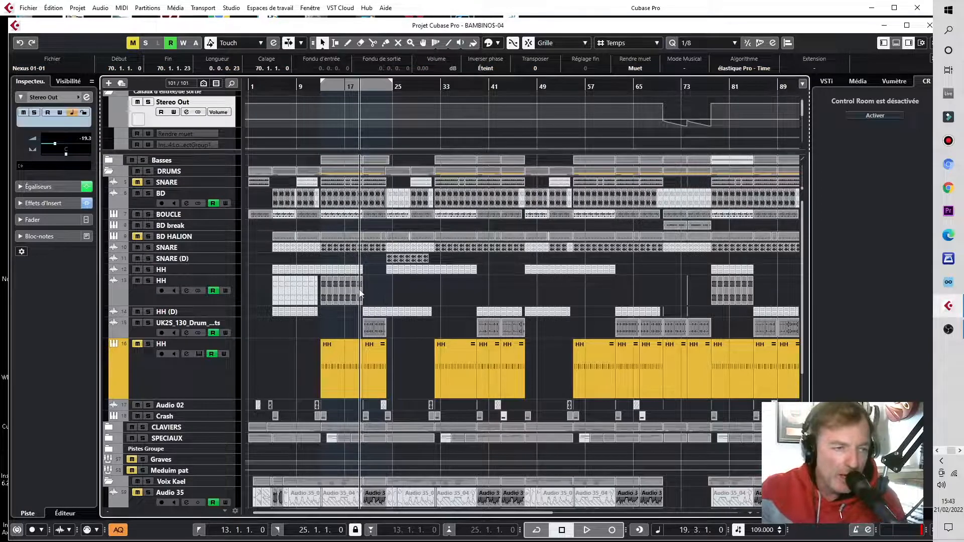
Step: Duplicate the one-bar Nexus event at bar 19 on the second HH track repeatedly to fill through bar 63
click(359, 292)
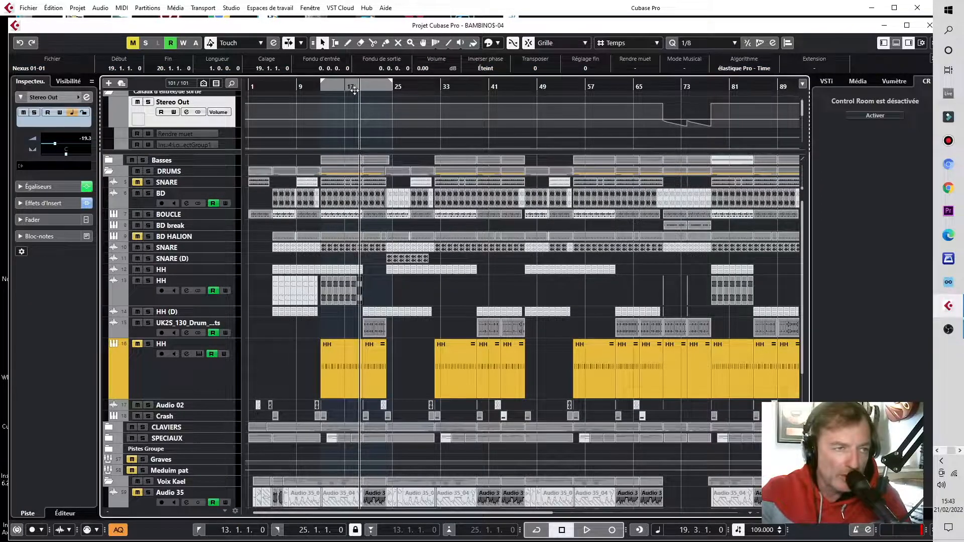
key(h)
key(h)
key(h)
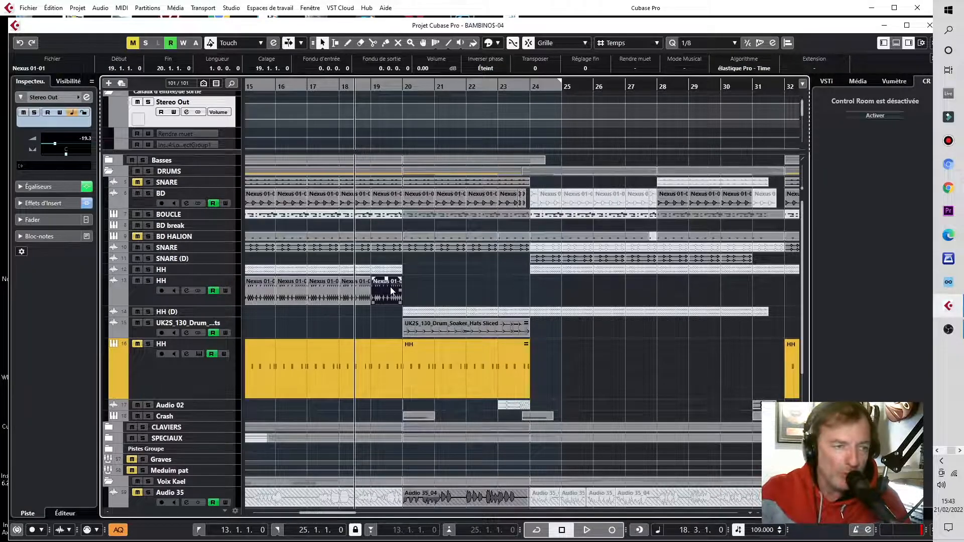
key(g)
key(g)
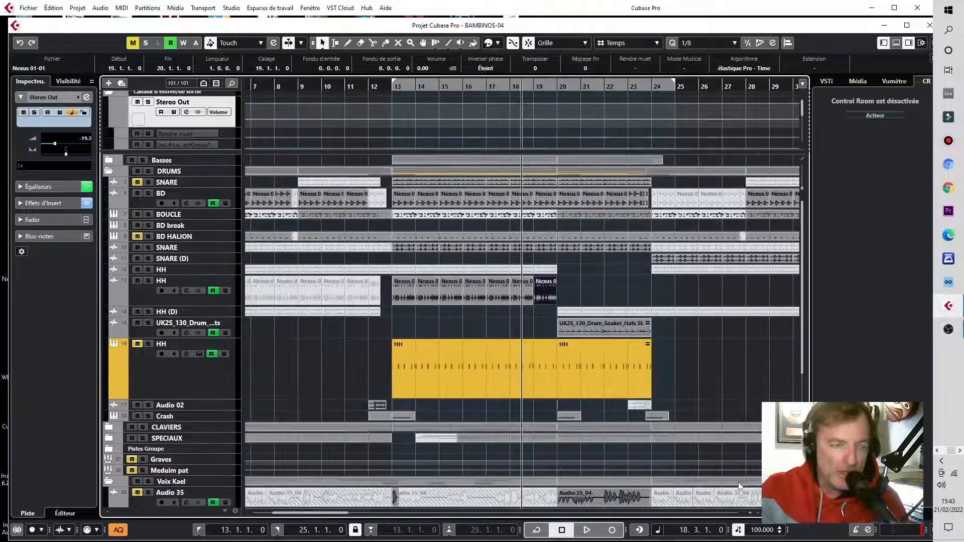
key(ctrl+d)
key(ctrl+d)
key(ctrl+d)
key(ctrl+d)
key(ctrl+d)
key(ctrl+d)
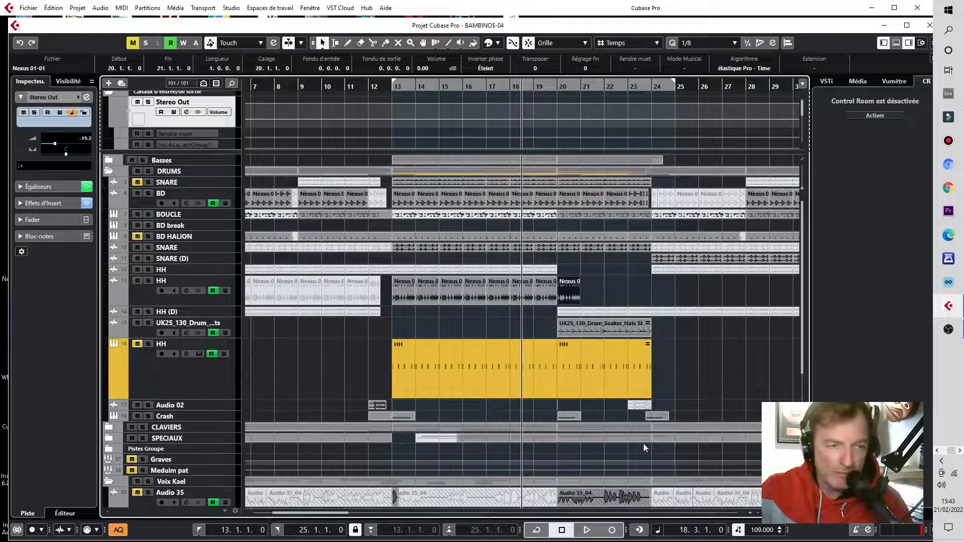
key(ctrl+d)
key(ctrl+d)
key(ctrl+d)
key(ctrl+d)
key(ctrl+d)
key(ctrl+d)
key(ctrl+d)
key(ctrl+d)
key(ctrl+d)
key(ctrl+d)
key(ctrl+d)
key(ctrl+d)
key(ctrl+d)
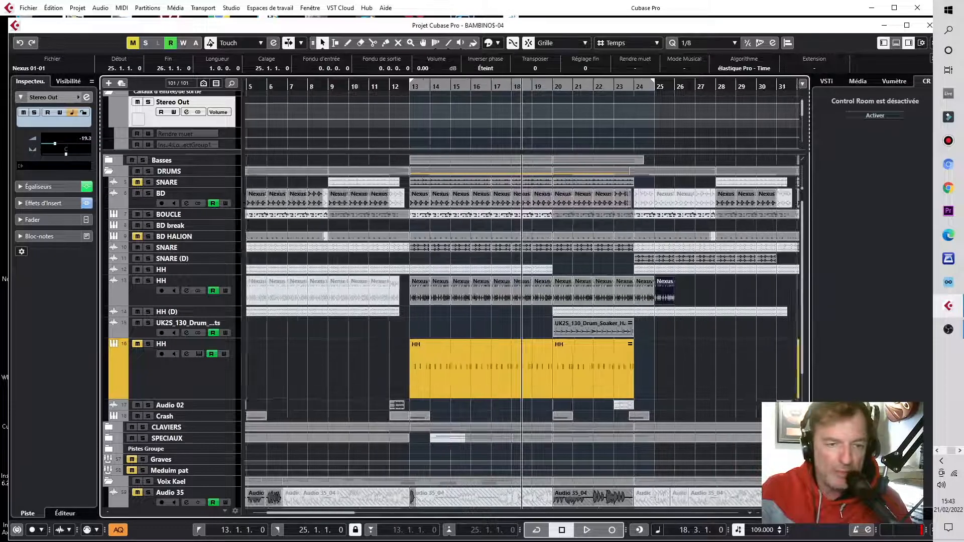
key(g)
key(ctrl+d)
key(ctrl+d)
key(ctrl+d)
key(ctrl+d)
key(ctrl+d)
key(ctrl+d)
key(ctrl+d)
key(ctrl+d)
key(ctrl+d)
key(ctrl+d)
key(ctrl+d)
key(ctrl+d)
key(ctrl+d)
key(ctrl+d)
key(ctrl+d)
key(ctrl+d)
key(ctrl+d)
key(ctrl+d)
key(ctrl+d)
key(ctrl+d)
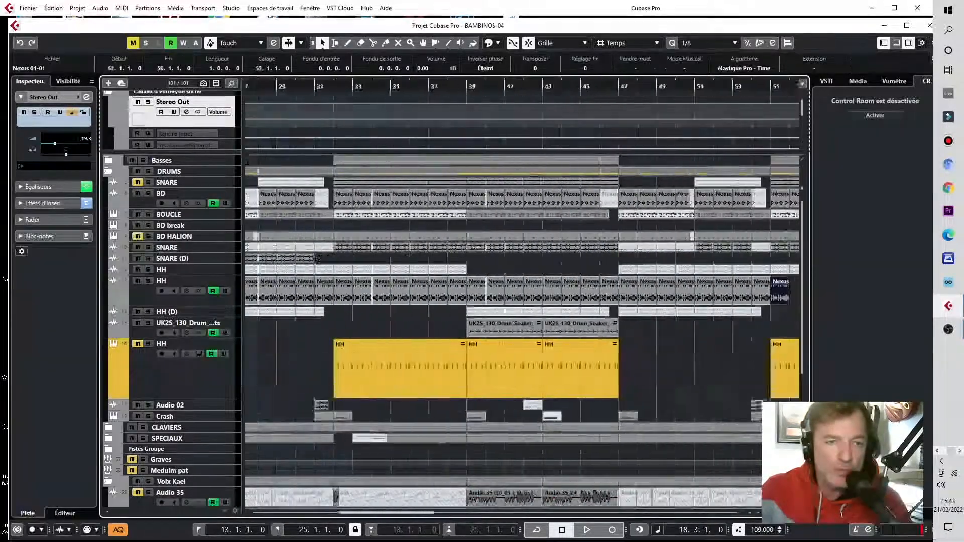
key(g)
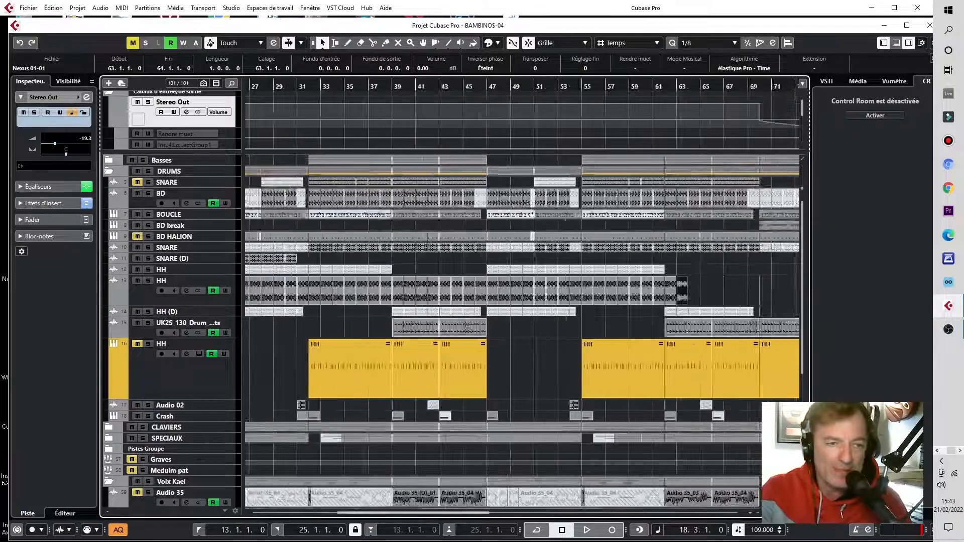
Step: Reduce the height of the second HH track
drag(353, 521, 310, 520)
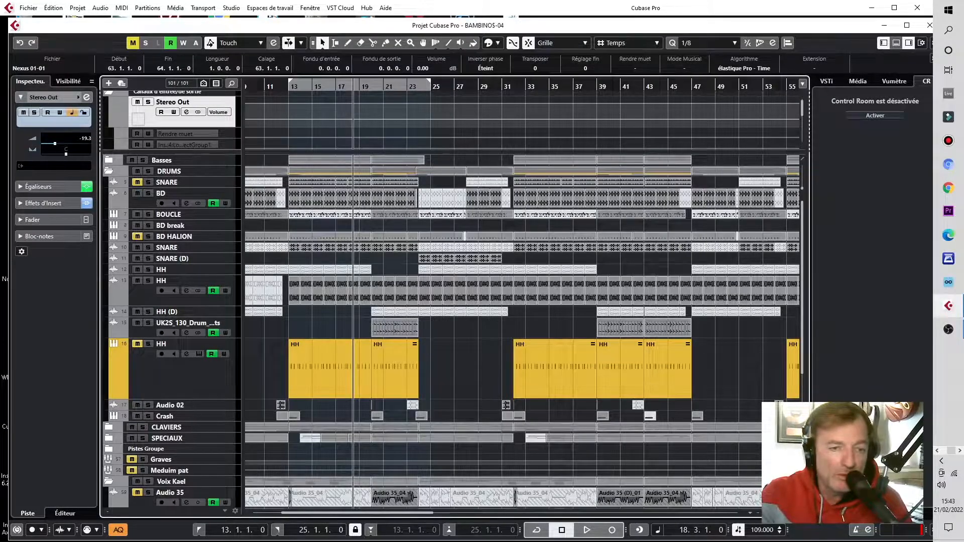
drag(776, 513, 771, 512)
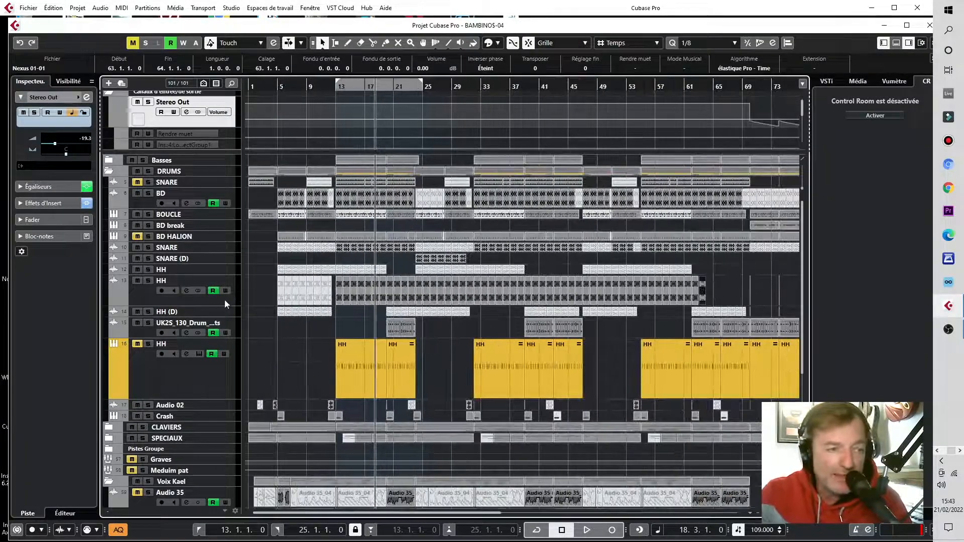
drag(223, 306, 224, 296)
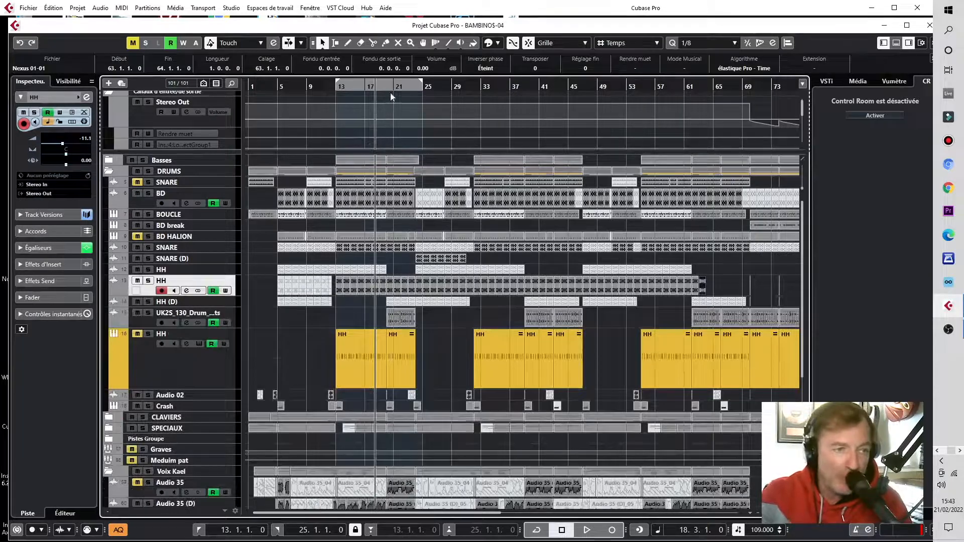
Step: Shorten the Nexus event at bar 23 on the second HH track so it ends just before bar 24
drag(414, 86, 412, 119)
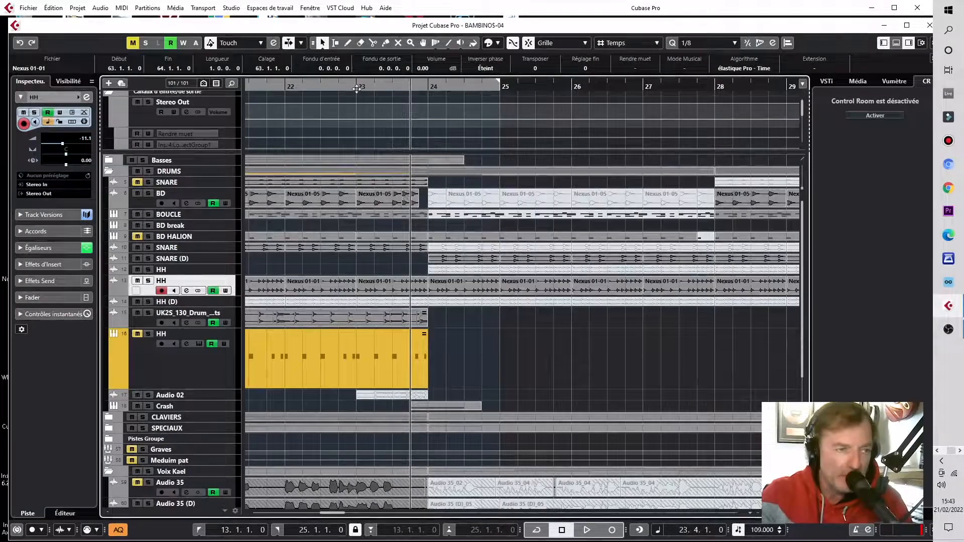
drag(360, 86, 357, 103)
click(409, 291)
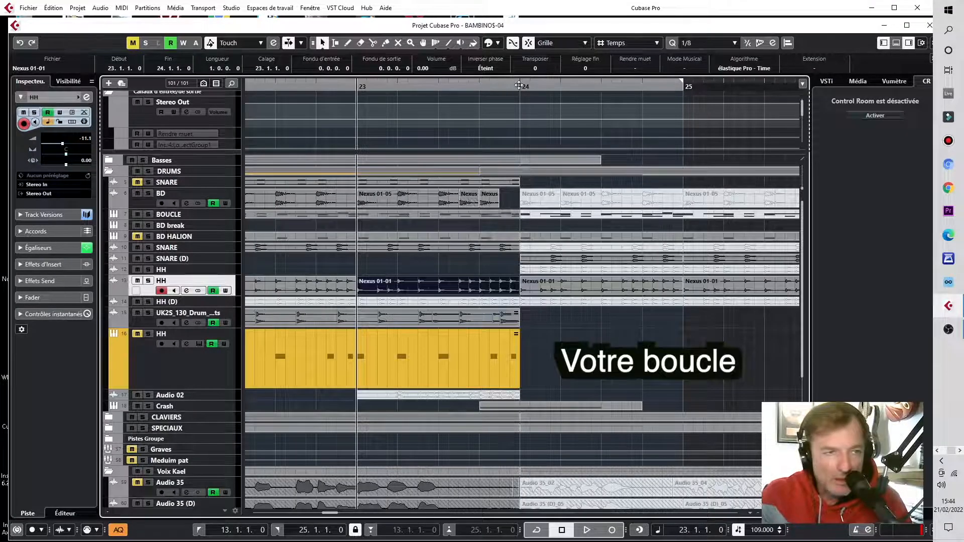
drag(519, 86, 519, 129)
drag(538, 86, 545, 260)
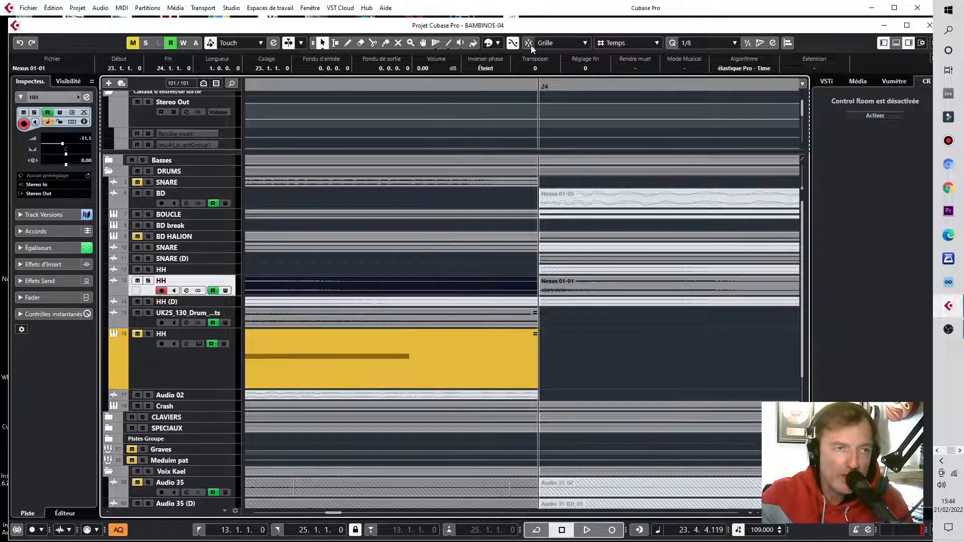
drag(534, 292, 531, 292)
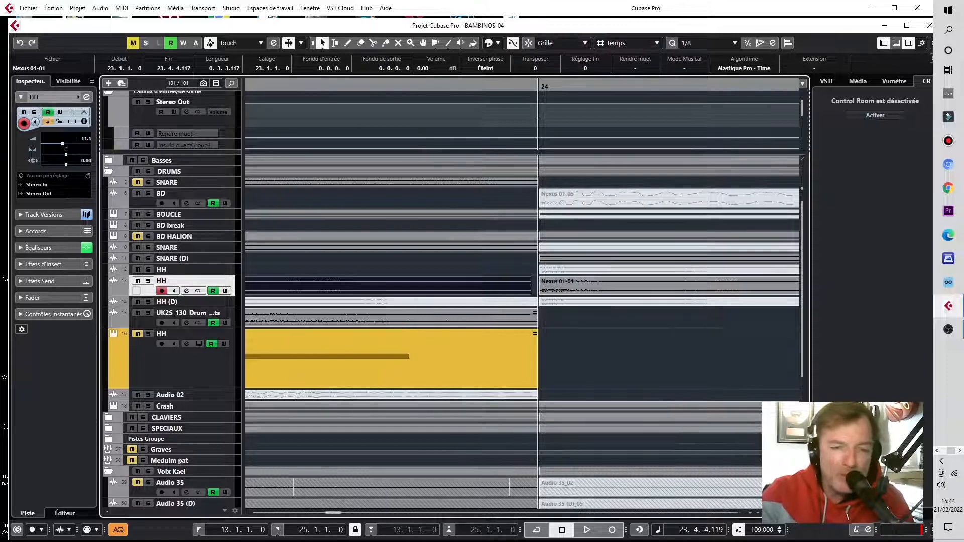
key(h)
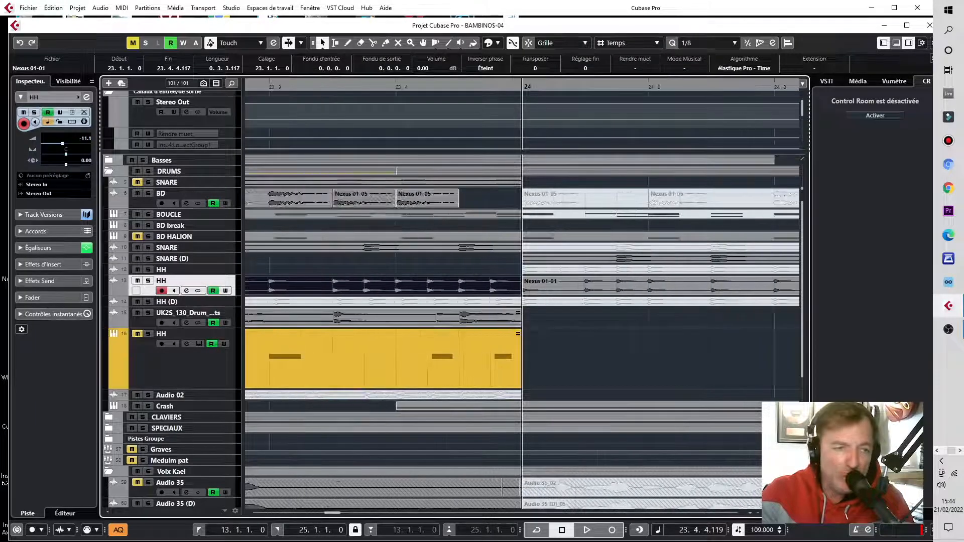
key(g)
key(g)
key(g)
key(g)
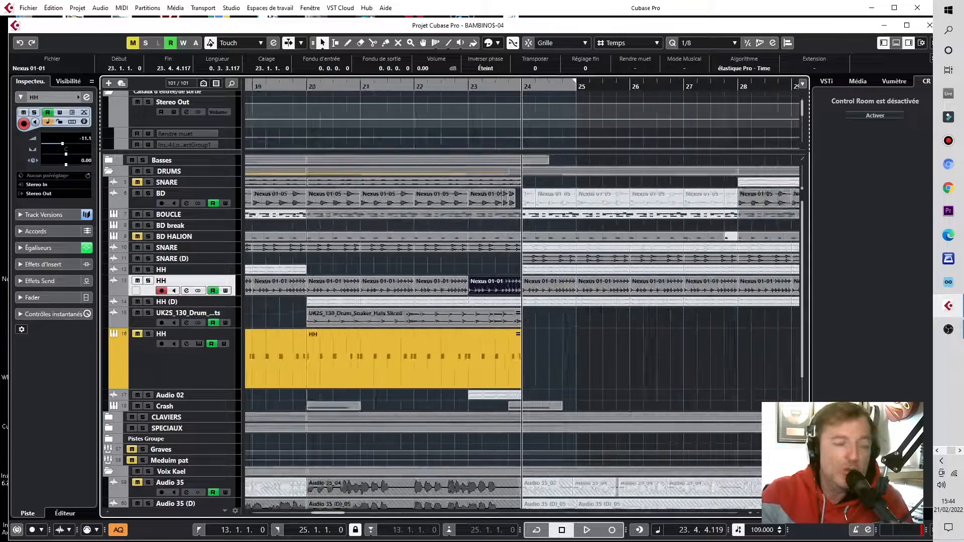
key(g)
key(g)
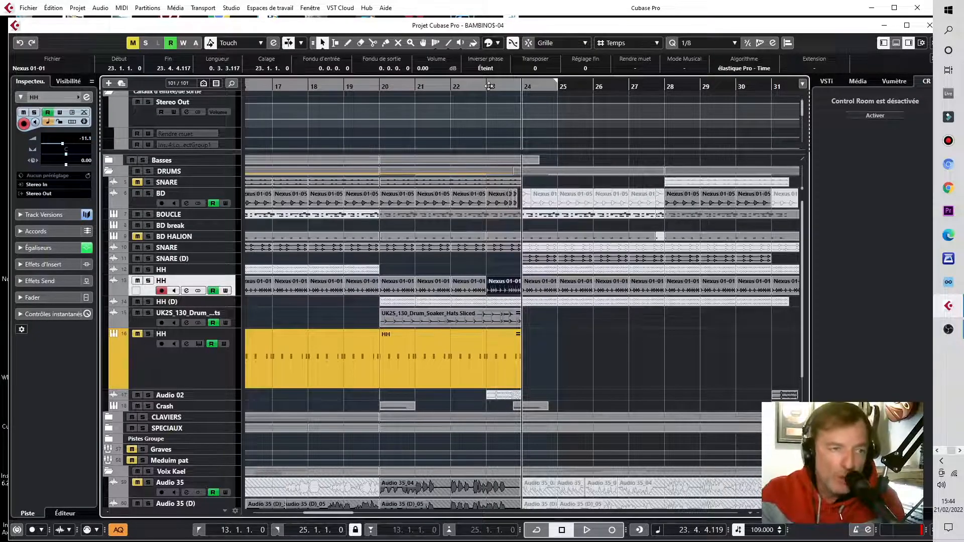
Step: Fine-tune the end of that bar 23 event to 23.4.4.119
drag(508, 86, 586, 123)
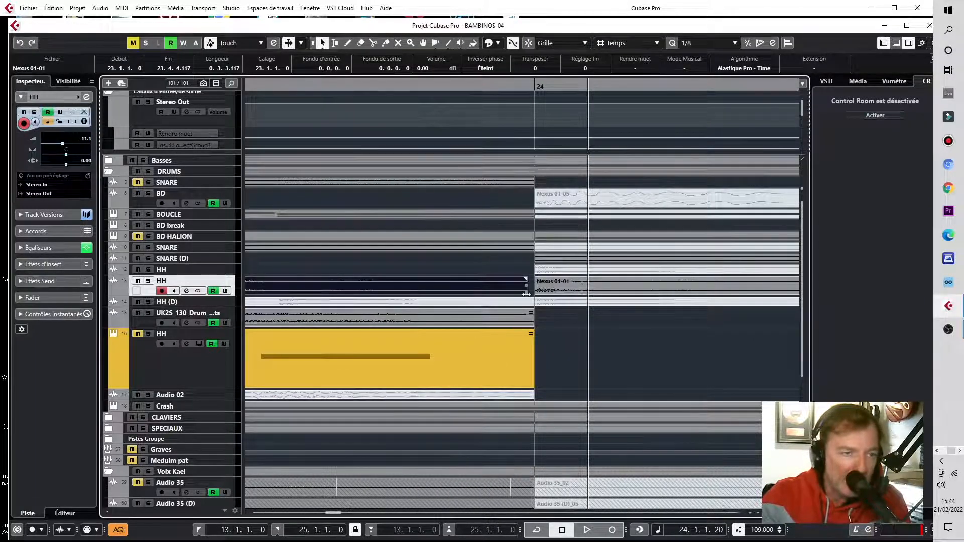
click(528, 43)
drag(528, 290, 530, 290)
key(h)
key(h)
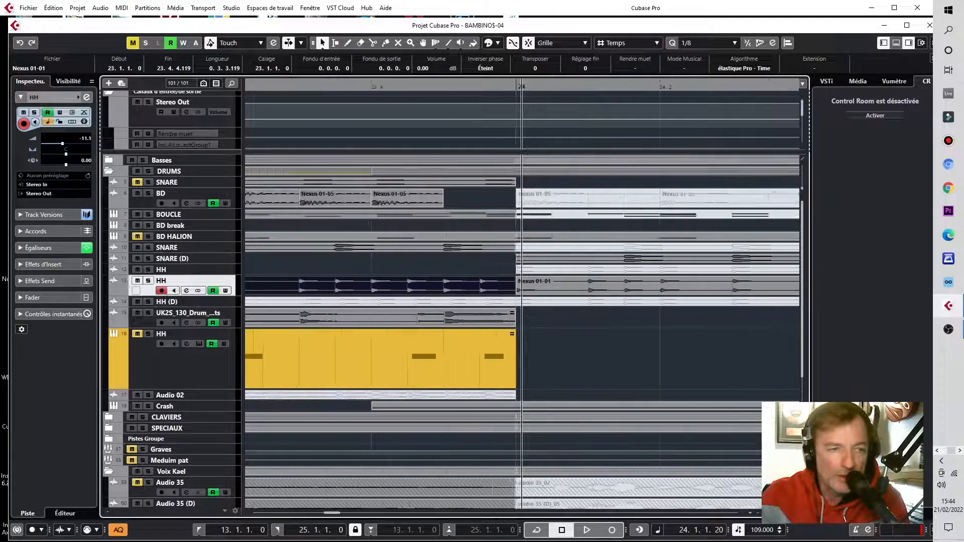
key(g)
key(g)
key(g)
key(g)
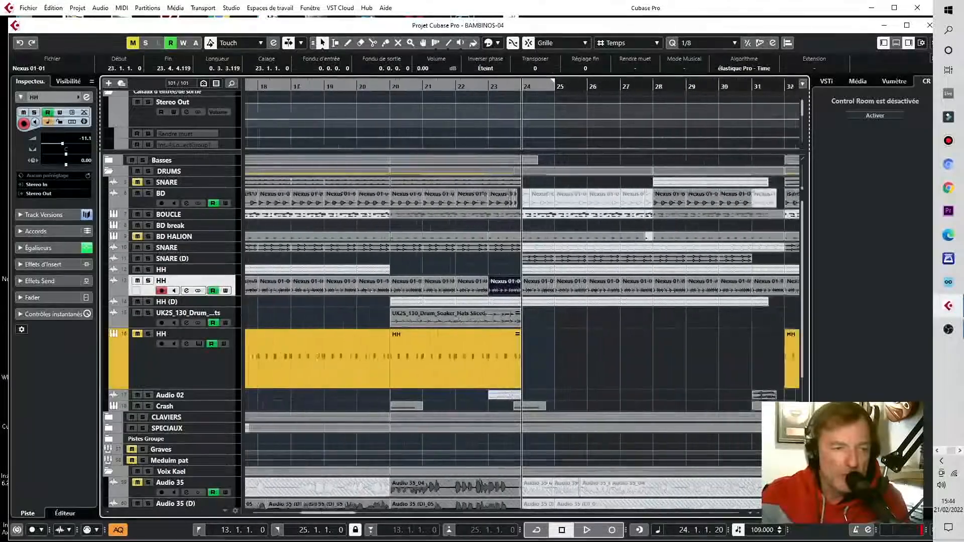
key(g)
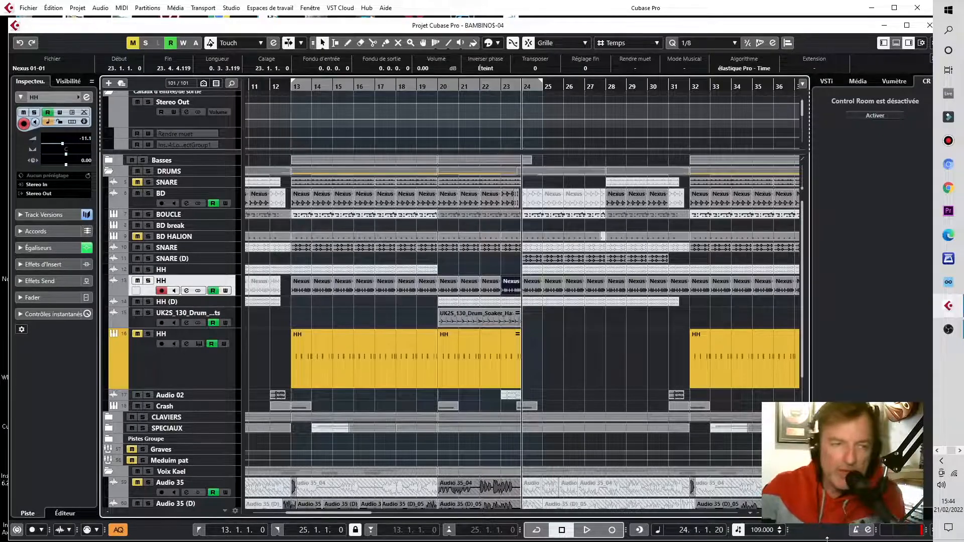
key(g)
key(g)
key(g)
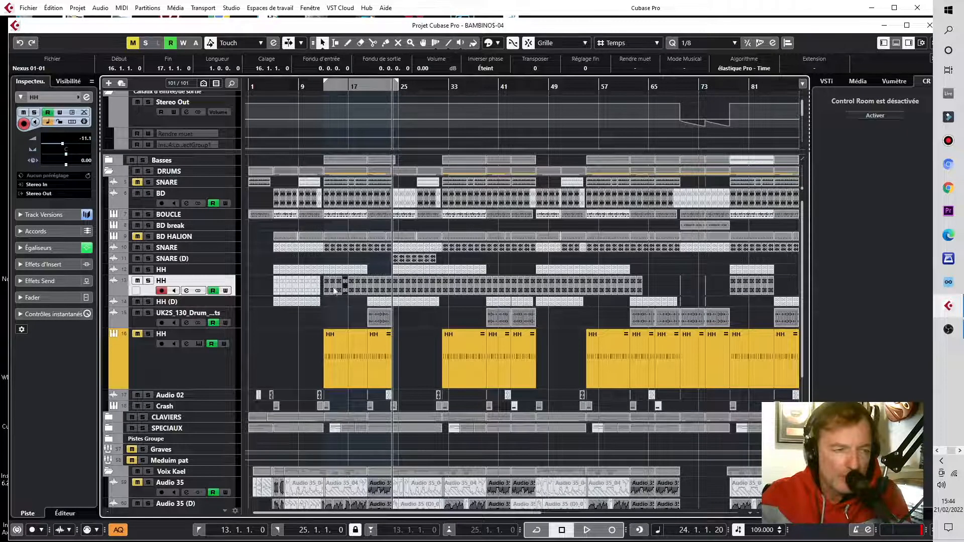
Step: Move the Nexus event at bar 13 on the second HH track to the cursor at bar 137
click(326, 289)
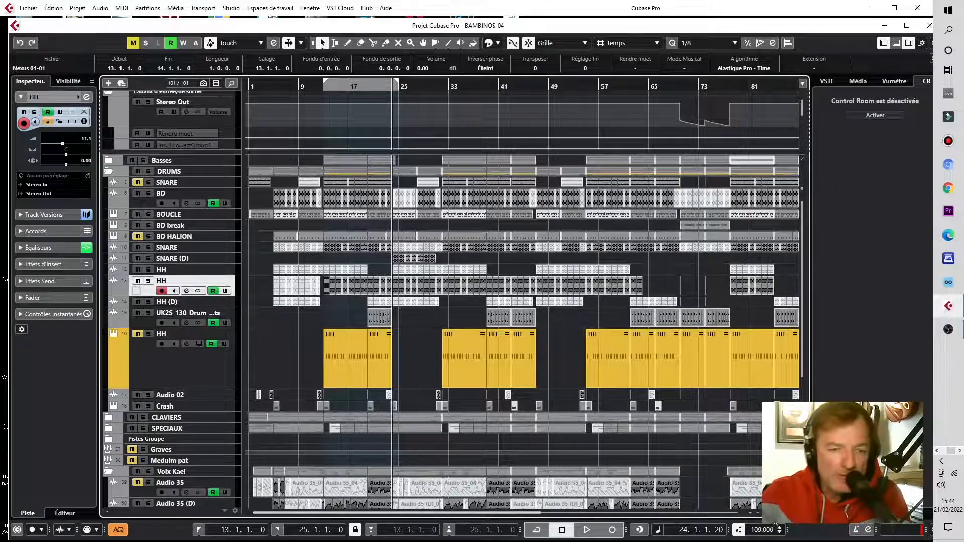
key(g)
key(g)
key(g)
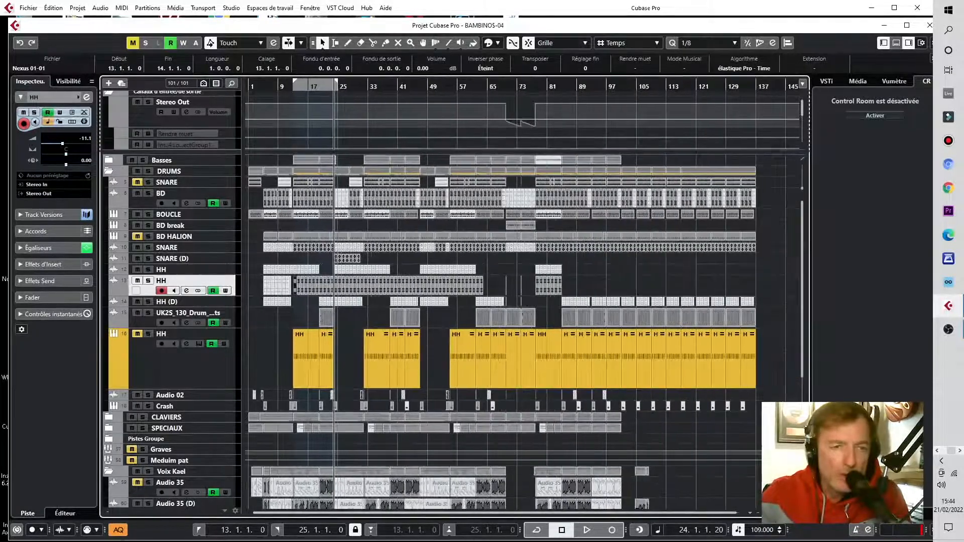
click(755, 85)
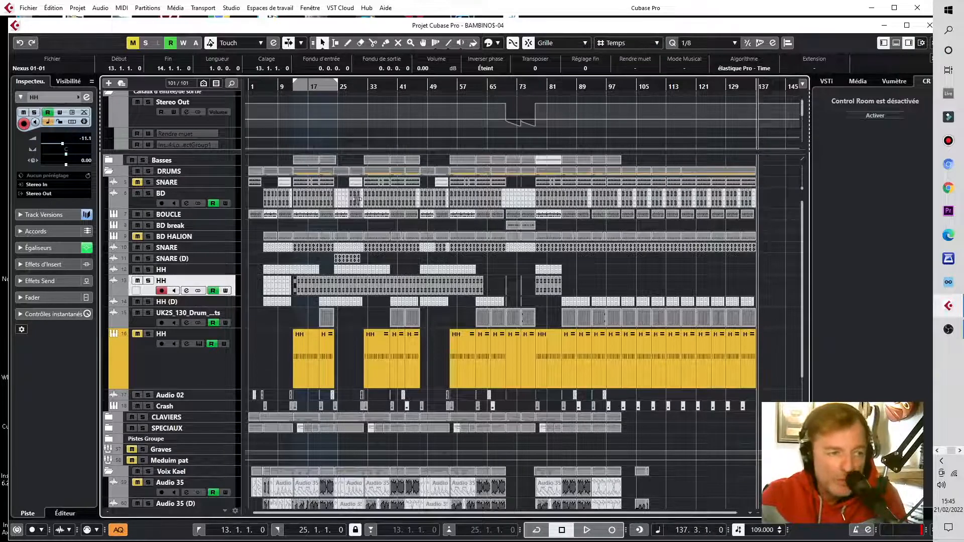
key(h)
key(h)
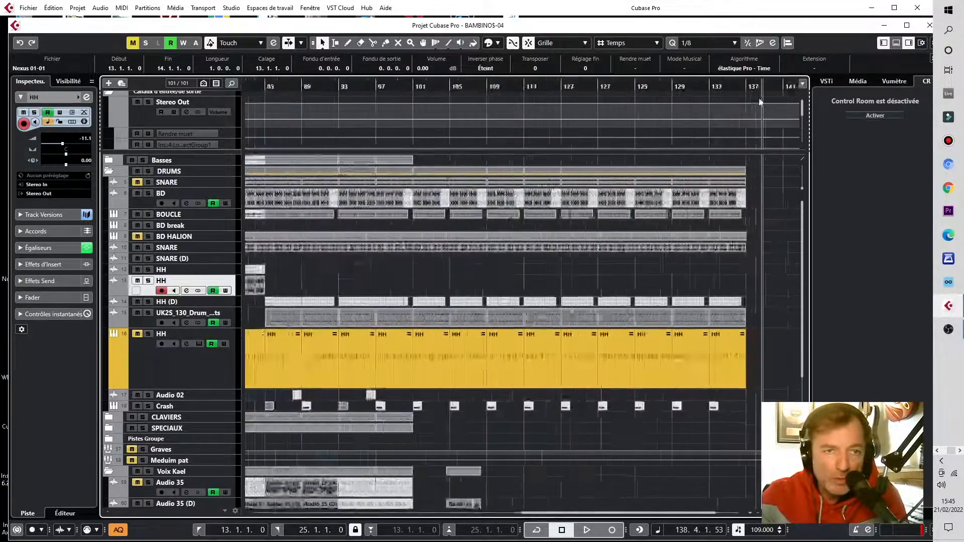
click(740, 86)
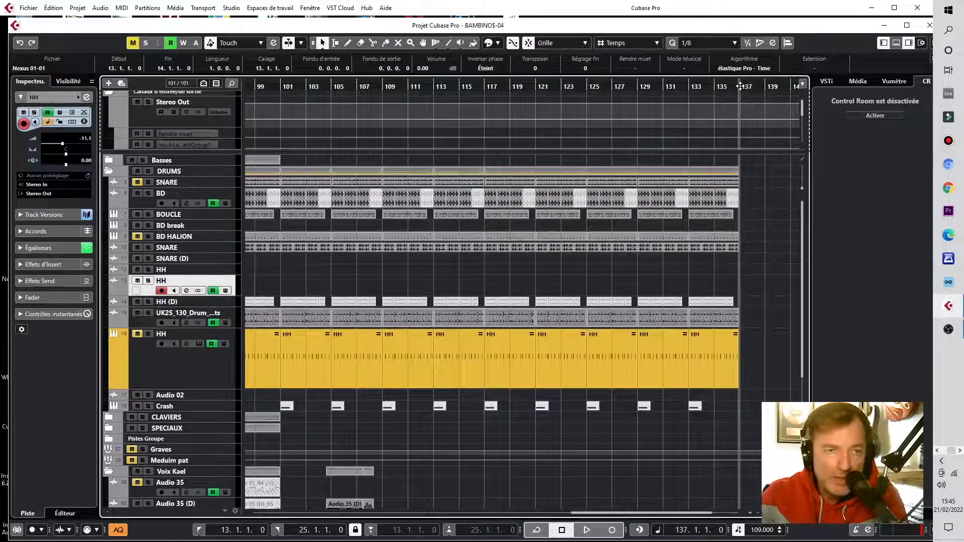
click(54, 8)
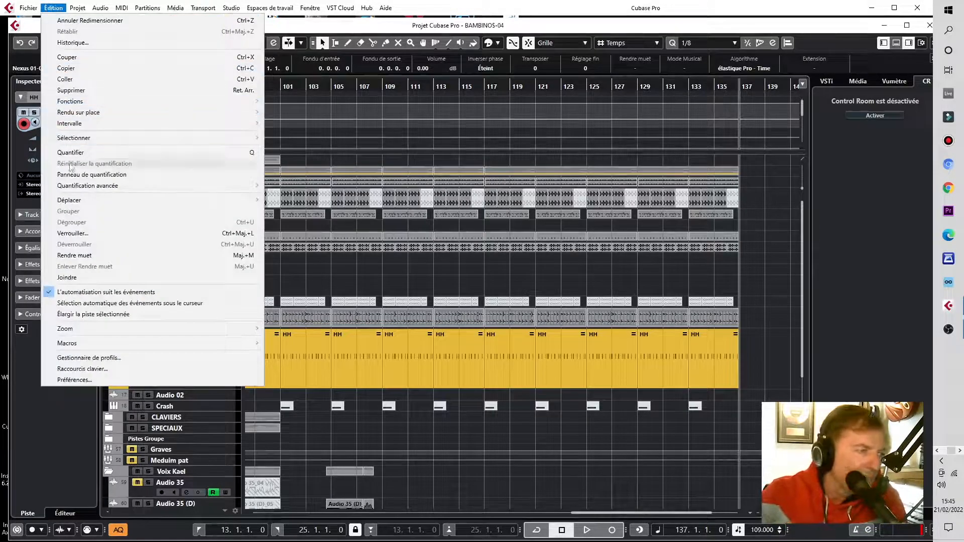
mouse_move(77, 205)
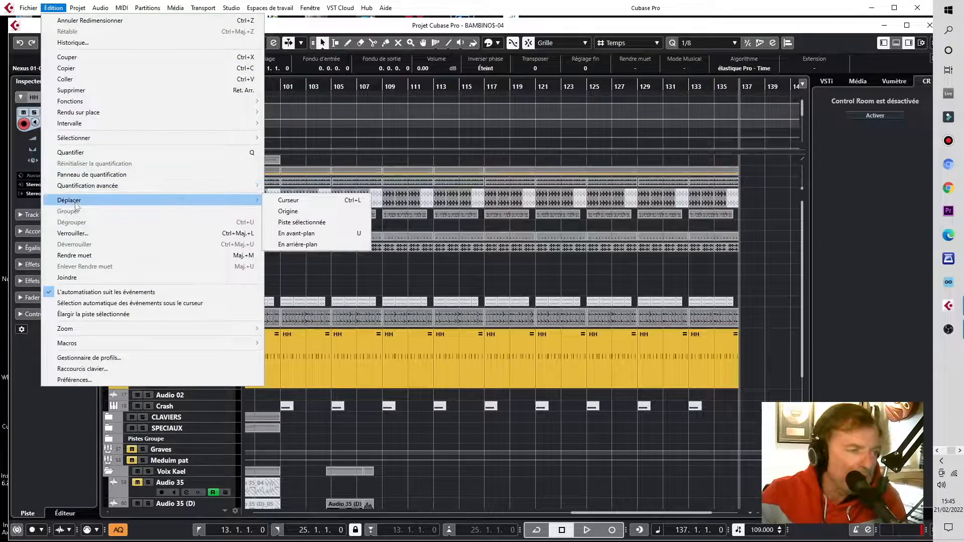
click(280, 201)
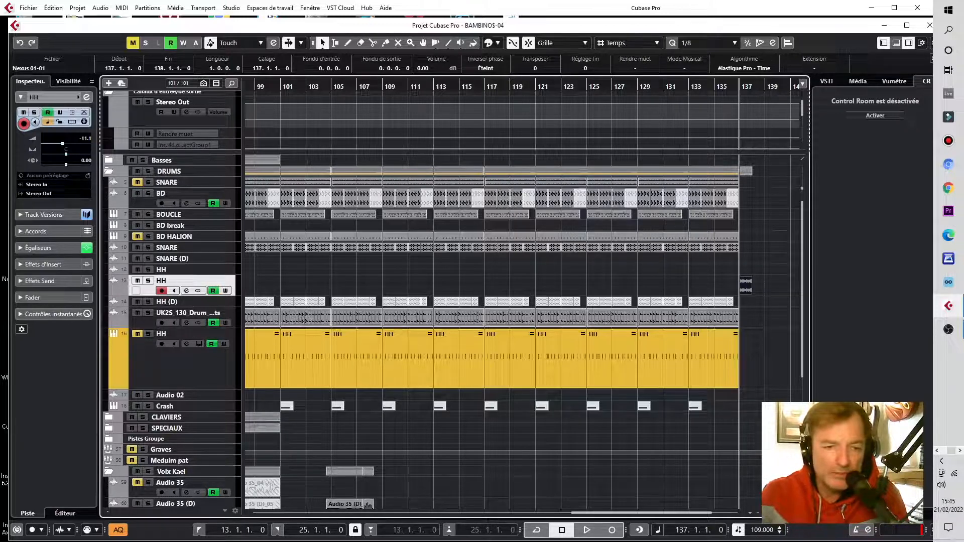
Step: Solo the yellow HH track and play the project from about bar 57
key(g)
key(g)
key(g)
key(g)
key(g)
key(g)
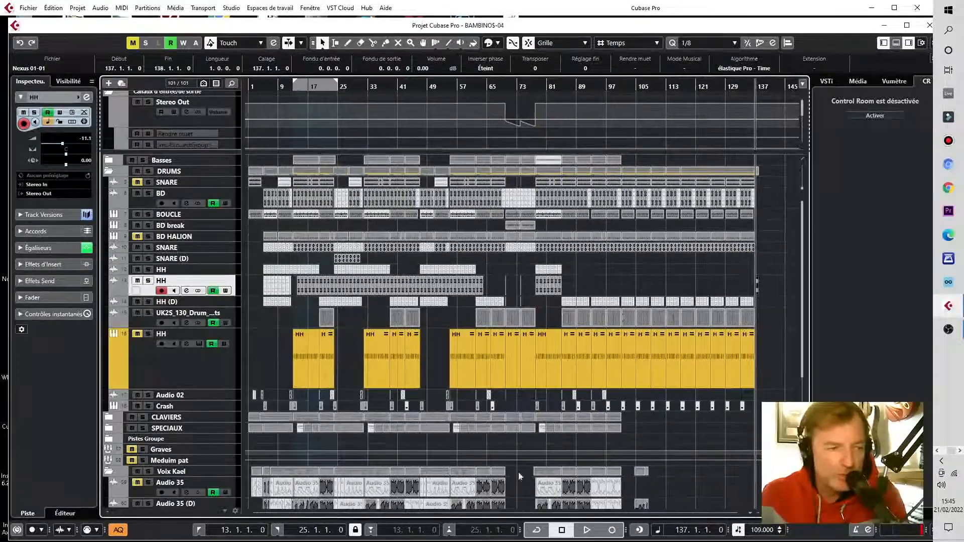
click(148, 335)
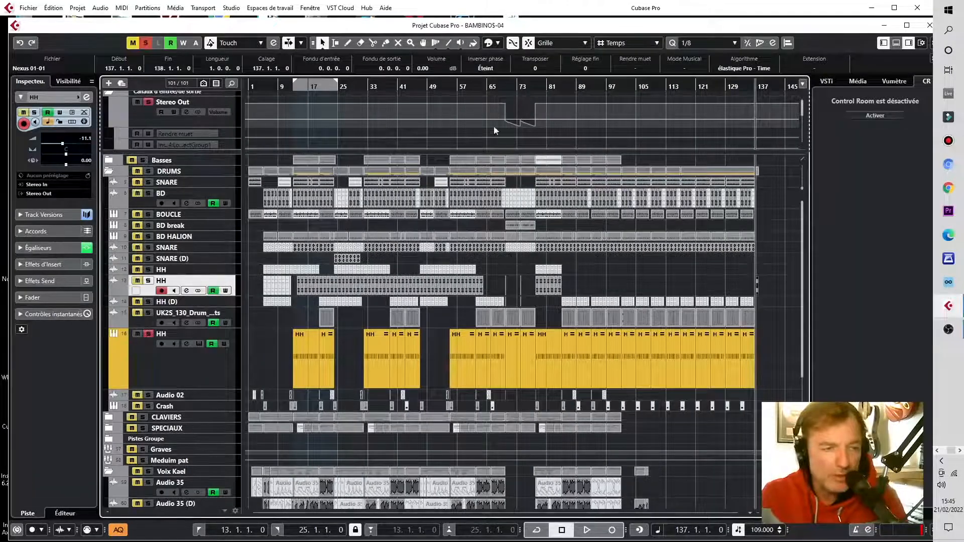
click(454, 87)
key(space)
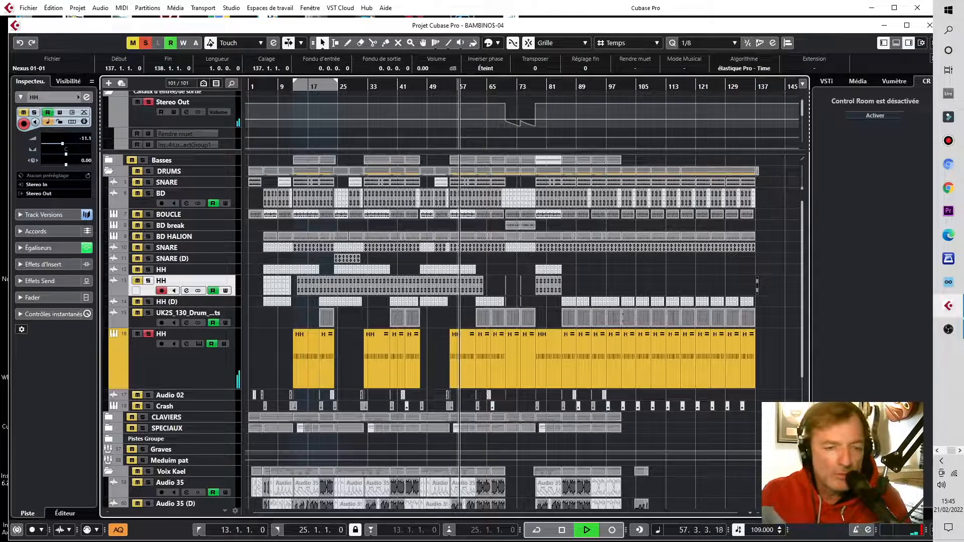
Step: Stop playback and unsolo the yellow HH track
drag(773, 512, 773, 513)
key(space)
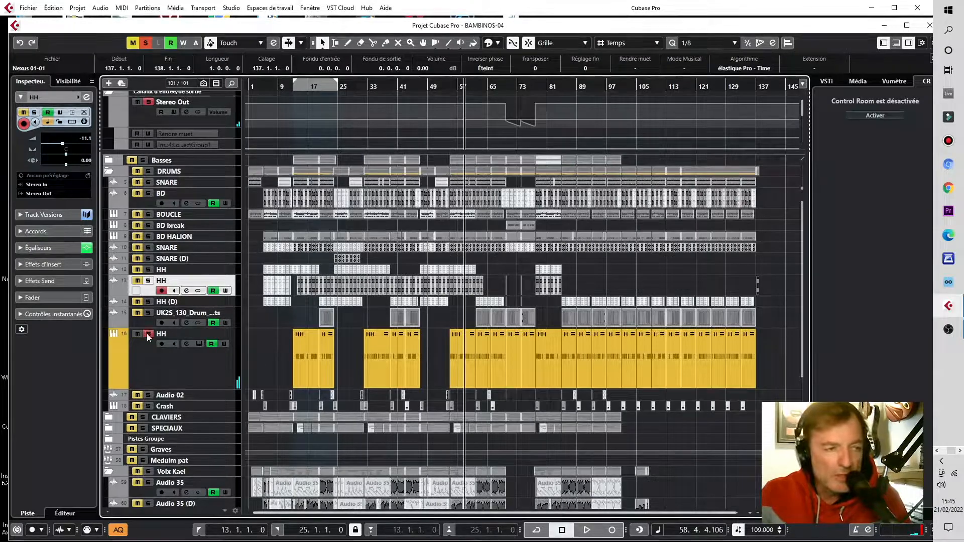
click(149, 334)
Step: Move the last event on the yellow HH track so it starts at bar 137
click(750, 373)
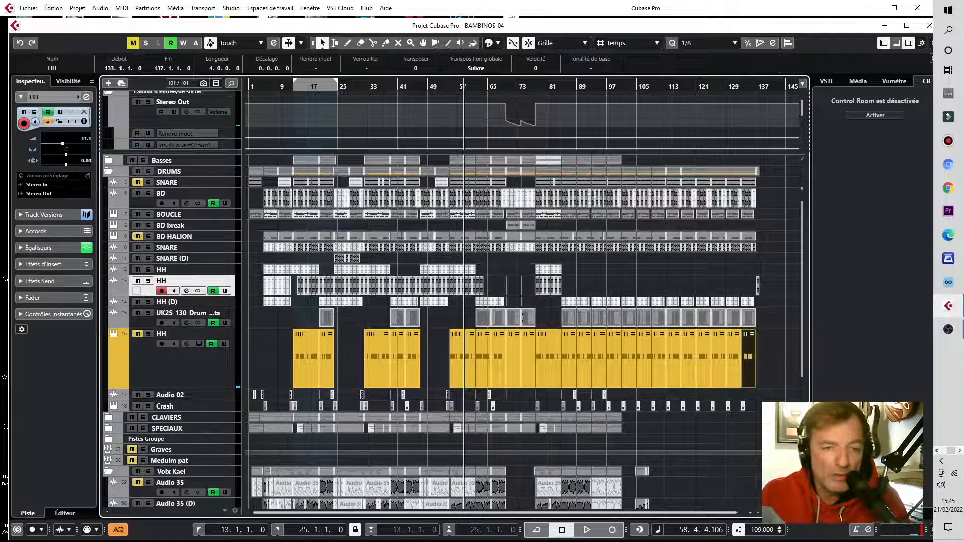
drag(773, 512, 778, 513)
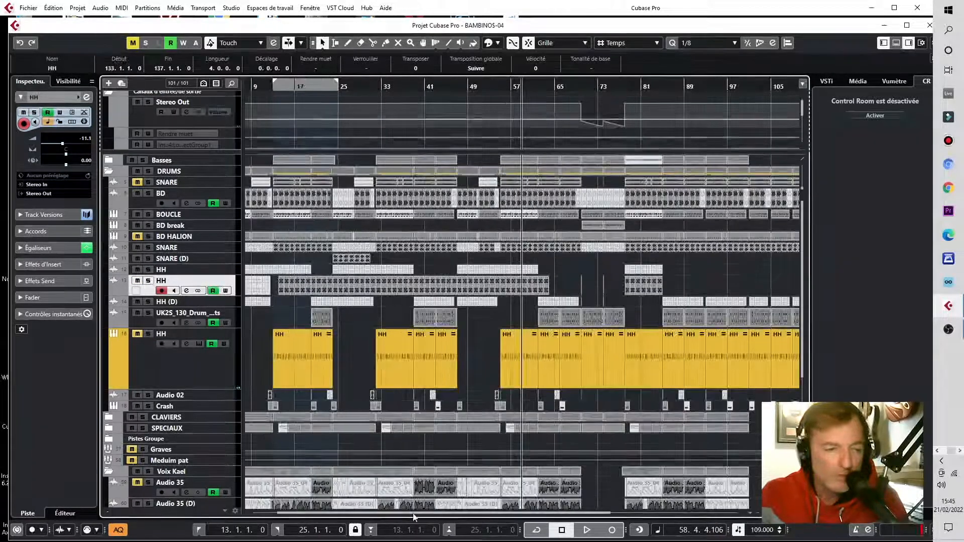
drag(414, 513, 527, 513)
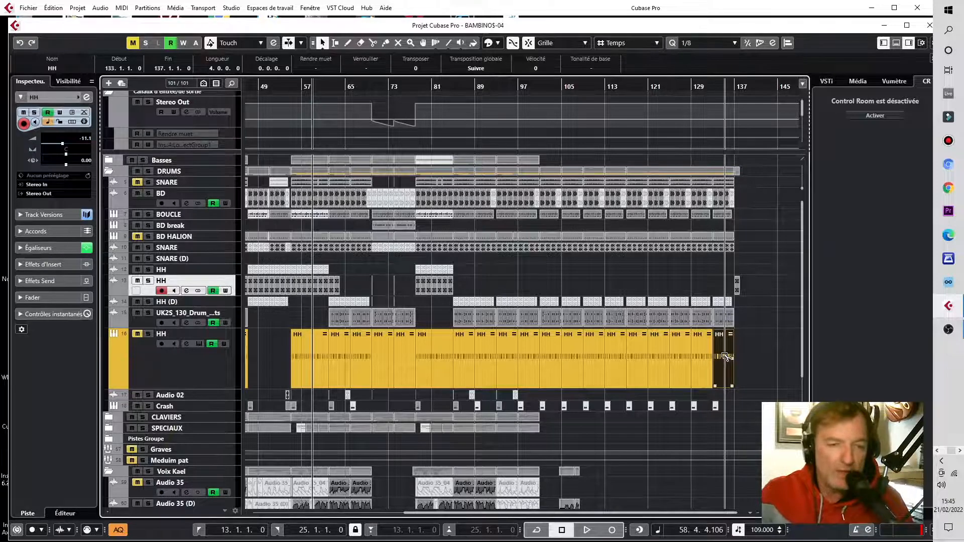
drag(725, 357, 745, 356)
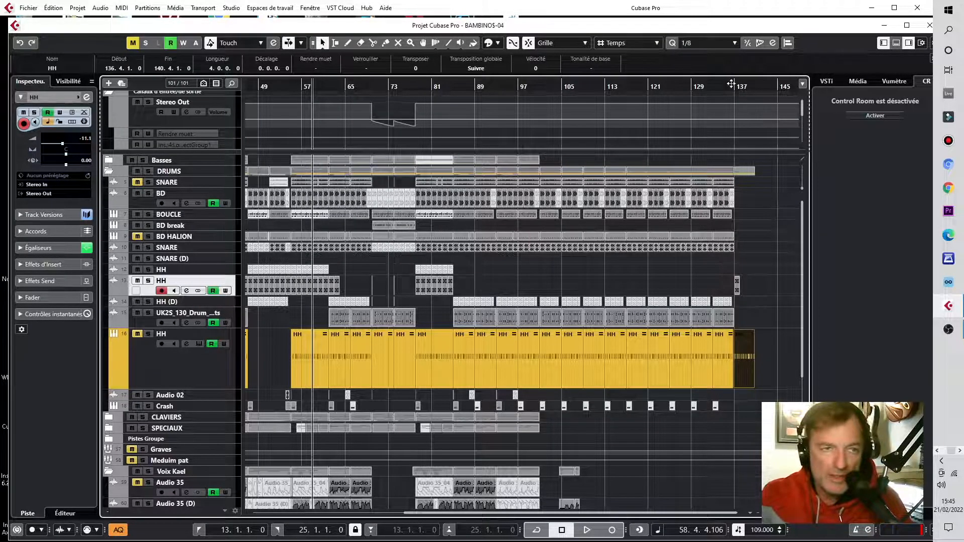
drag(736, 87, 745, 363)
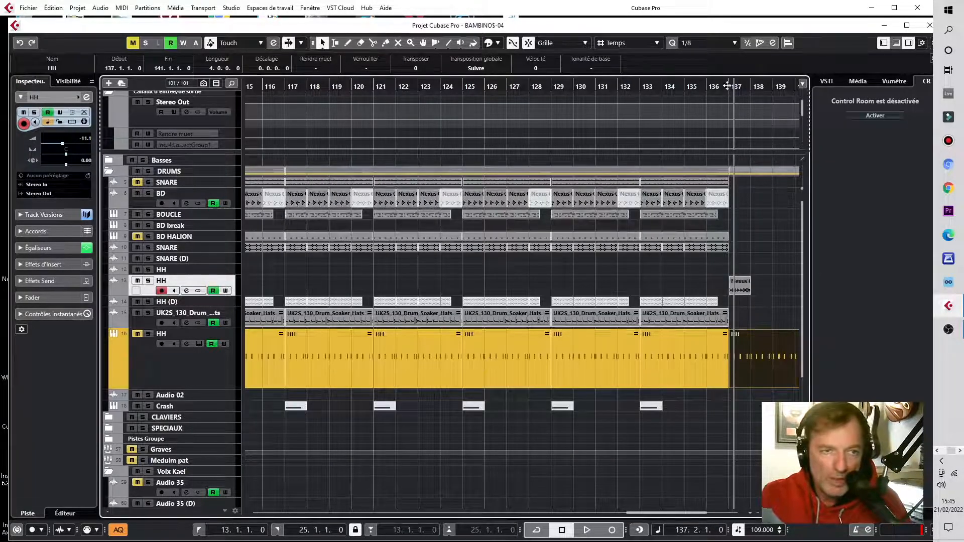
Step: Open the bar 137 HH event in the Key Editor and inspect its first note
drag(727, 87, 726, 102)
key(g)
key(g)
key(g)
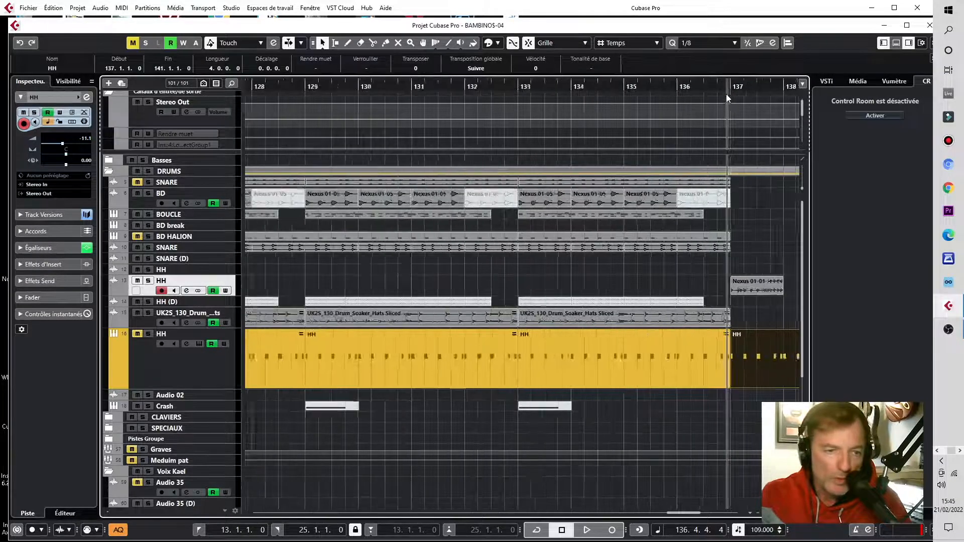
key(l)
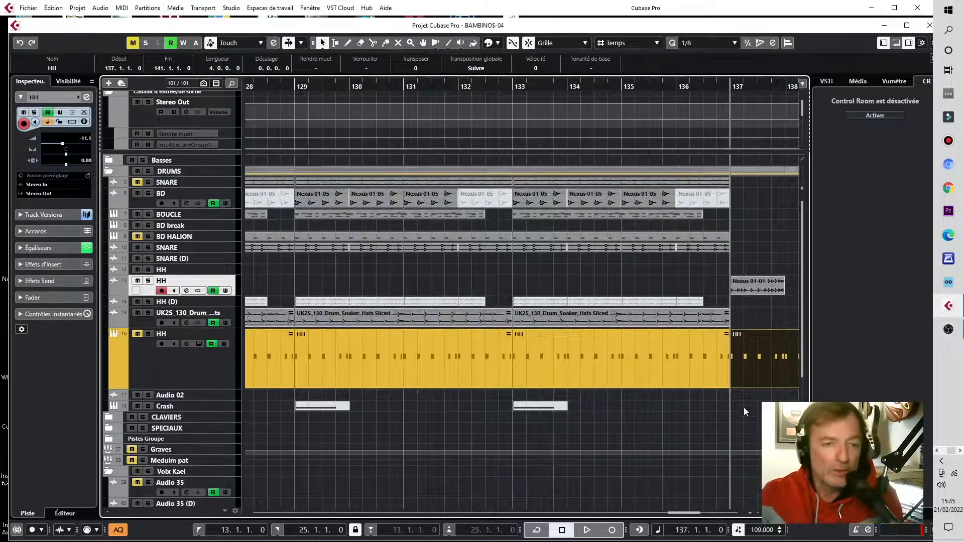
key(g)
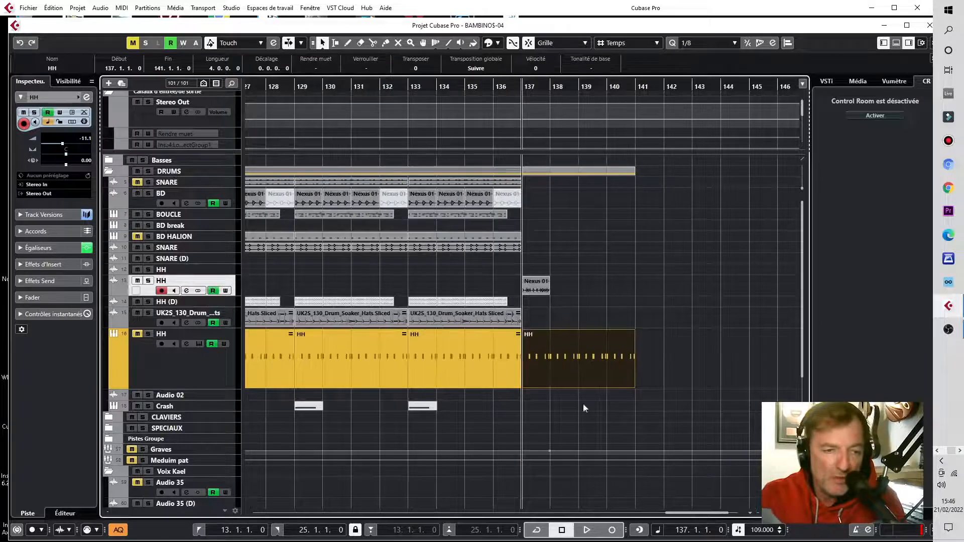
double_click(553, 366)
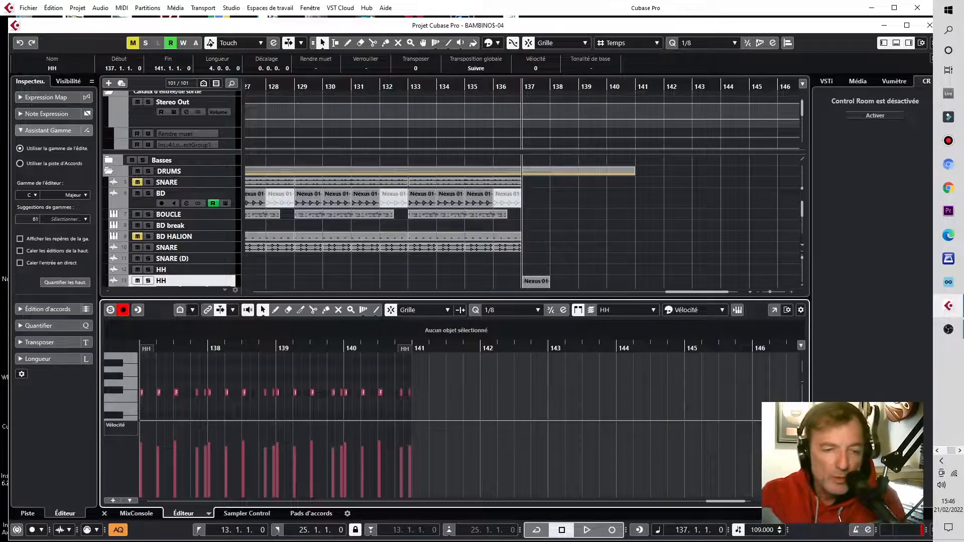
key(h)
key(h)
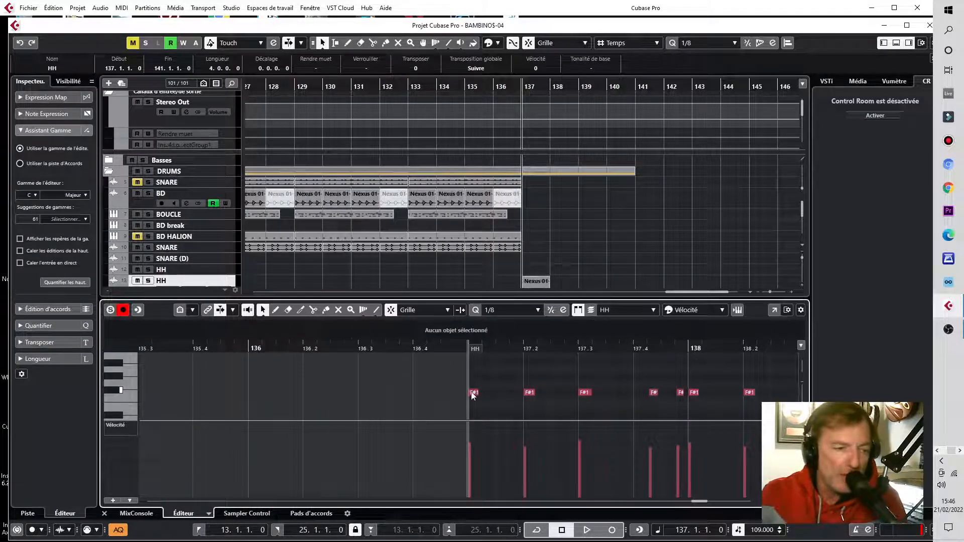
click(471, 394)
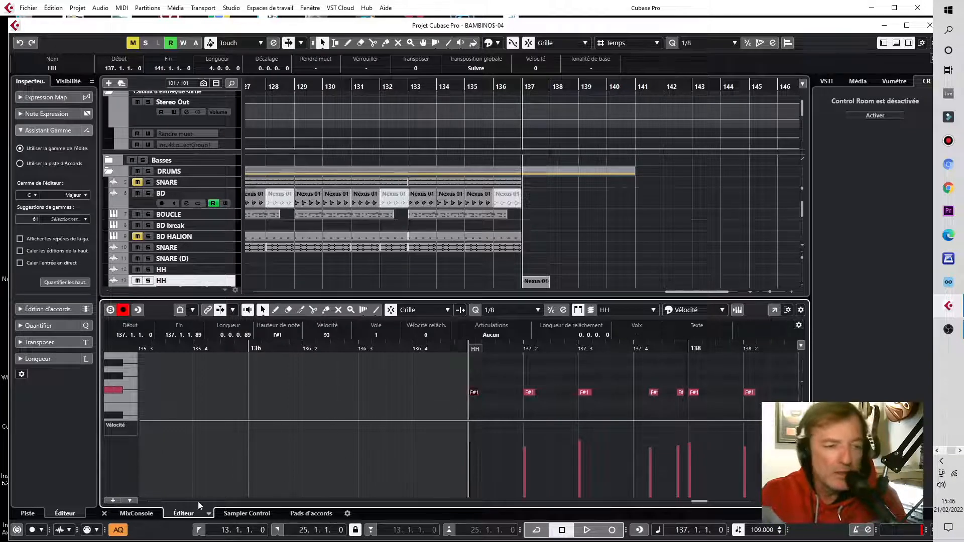
click(105, 514)
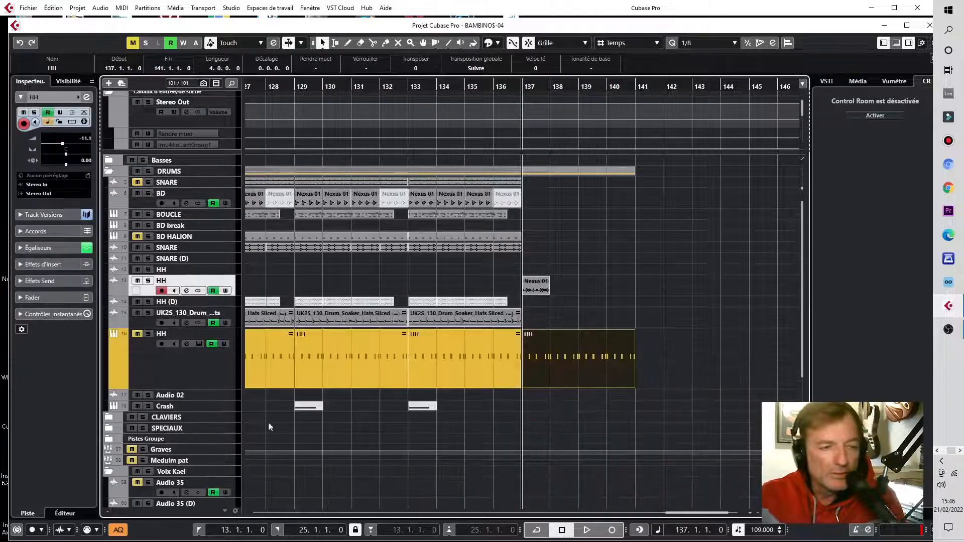
Step: Move the HH event to bar 140 and extend its start back to bar 139
click(507, 87)
drag(557, 366, 646, 357)
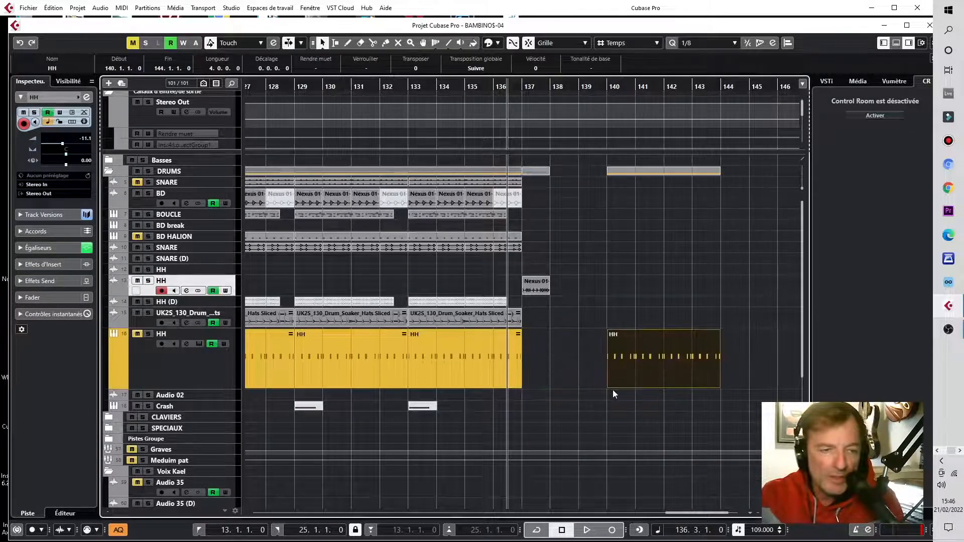
drag(609, 387, 580, 388)
Step: In the Key Editor, move the event's first note slightly ahead of bar 140, to 139.4.4.49
double_click(624, 367)
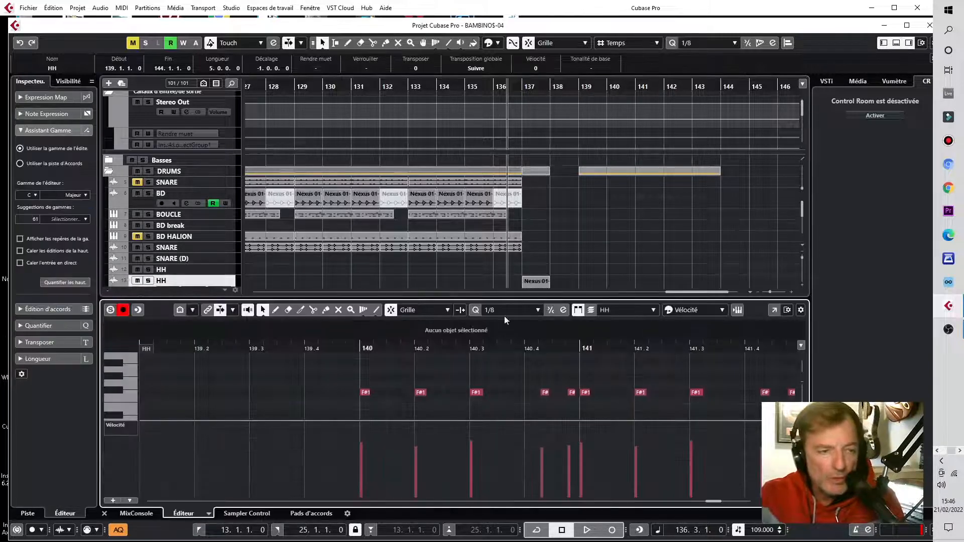
drag(522, 298, 522, 157)
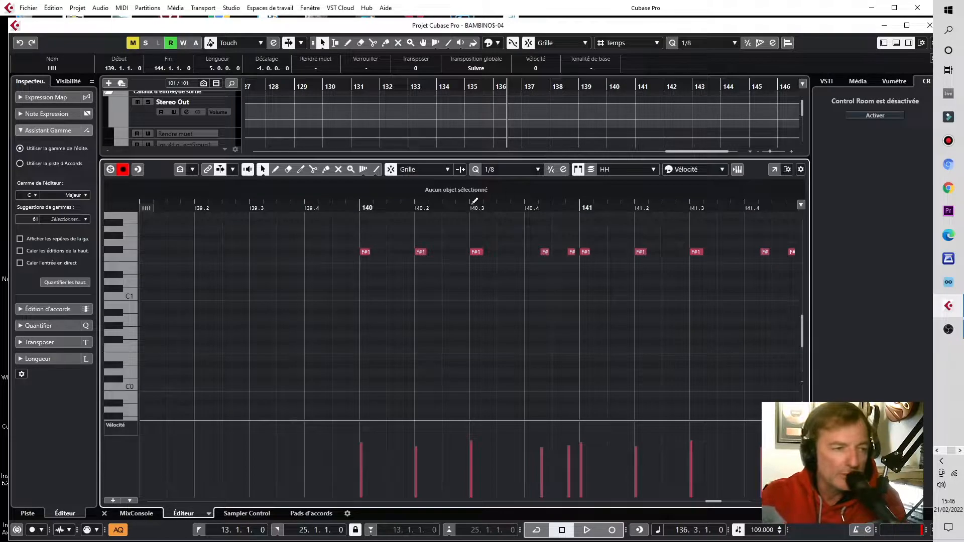
click(366, 252)
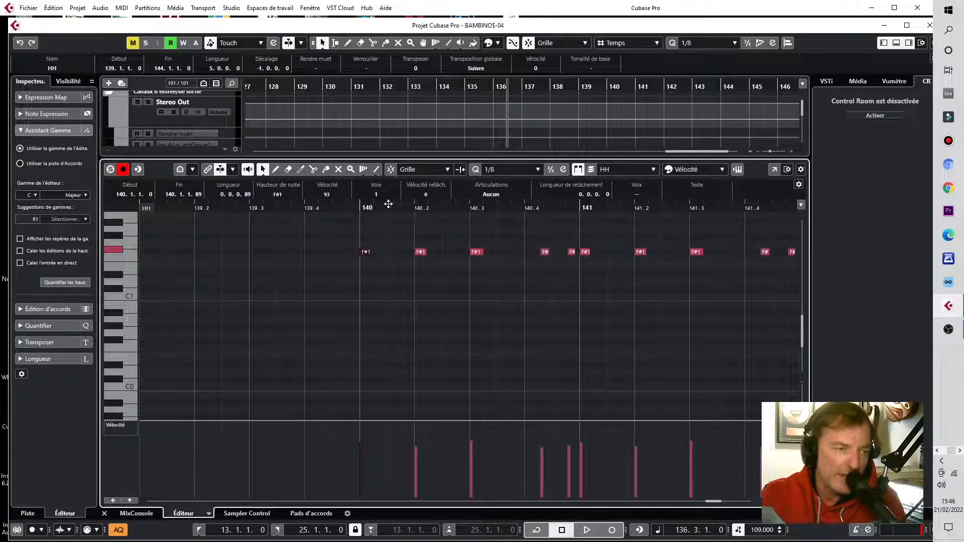
drag(359, 257, 353, 256)
click(103, 513)
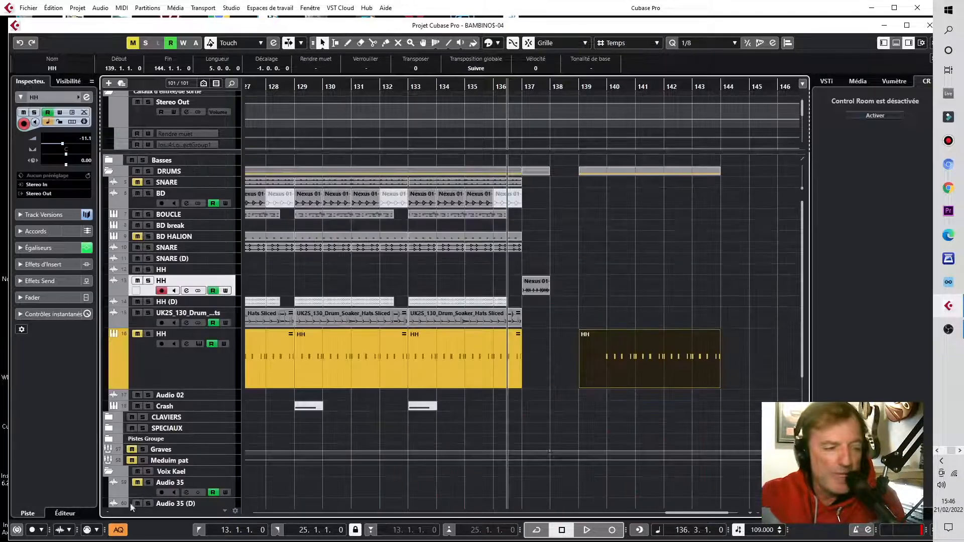
right_click(693, 435)
click(754, 436)
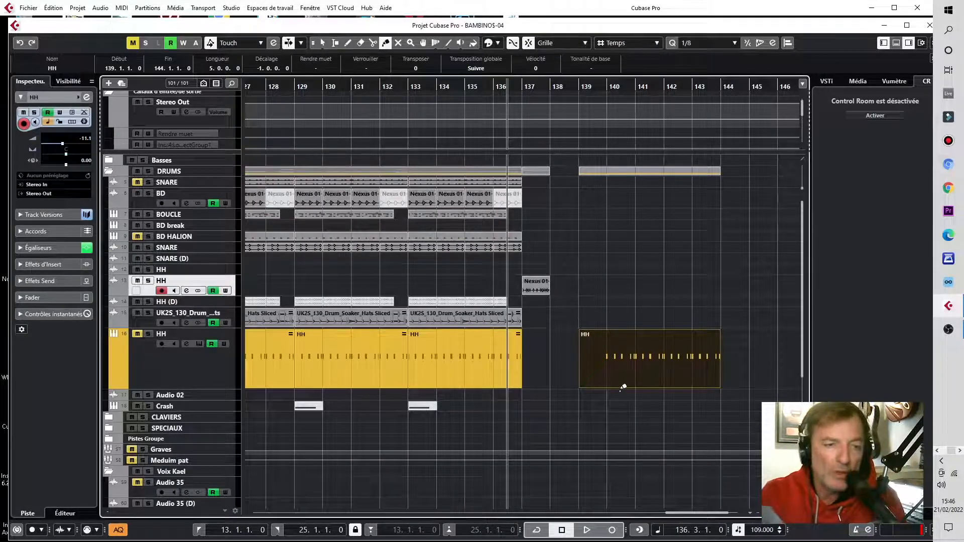
key(1)
double_click(610, 360)
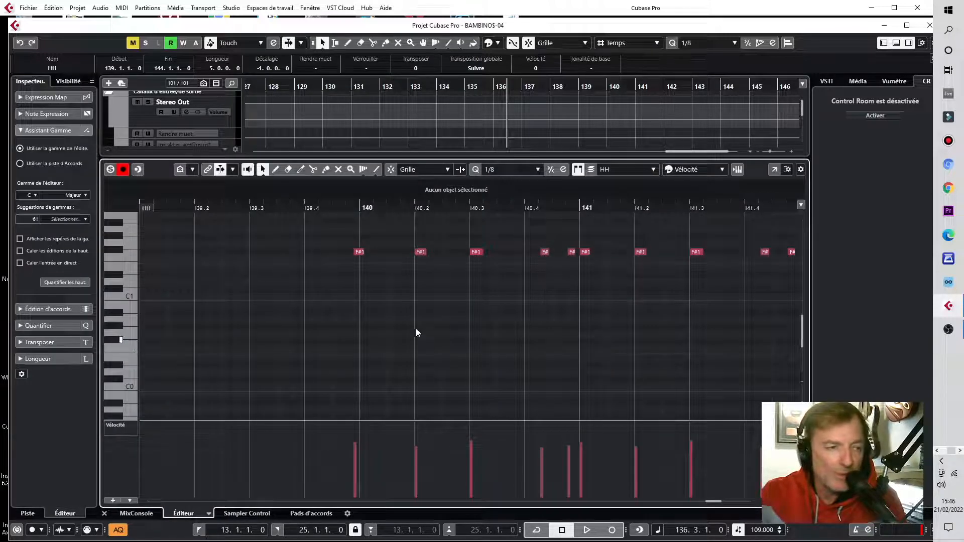
drag(359, 254, 365, 255)
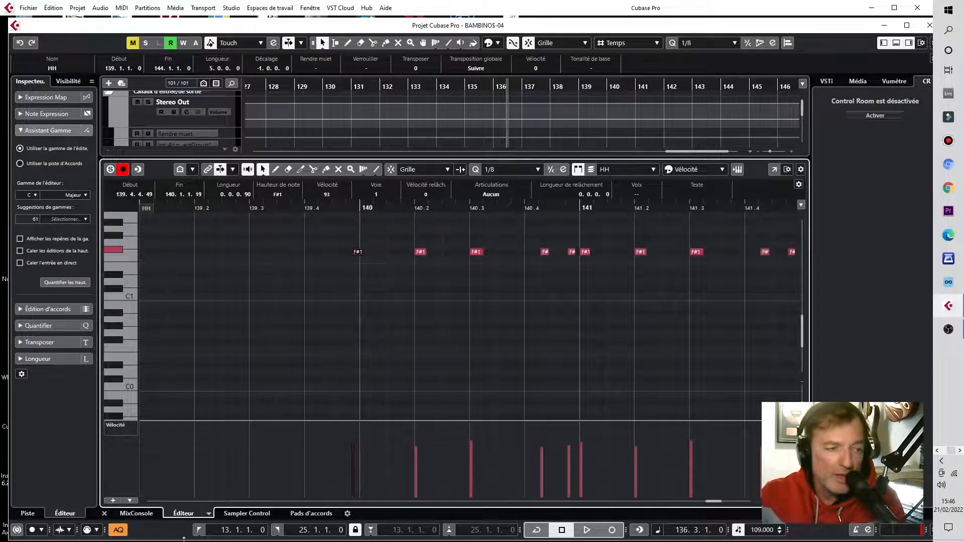
click(104, 513)
Step: Split the HH event at bar 140 with the Scissors tool, then return to the Object Selection tool
right_click(632, 419)
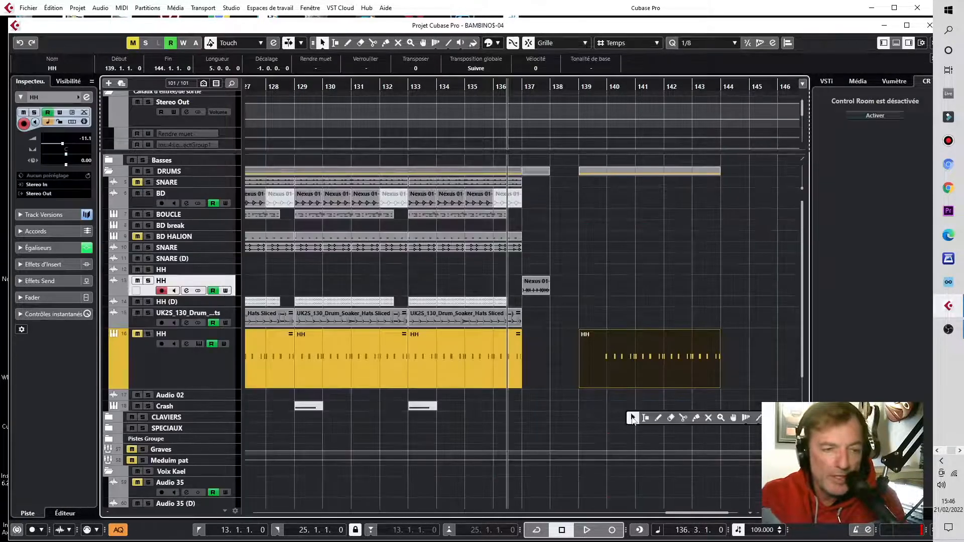
click(683, 418)
click(601, 364)
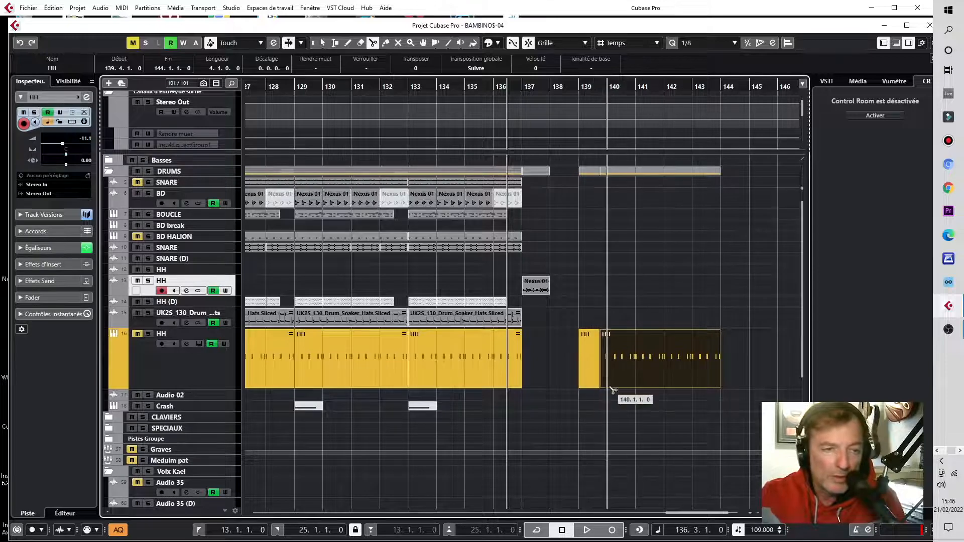
key(1)
Step: Zoom out to the beginning of the song and play from about bar 13
key(g)
key(g)
key(g)
key(g)
key(g)
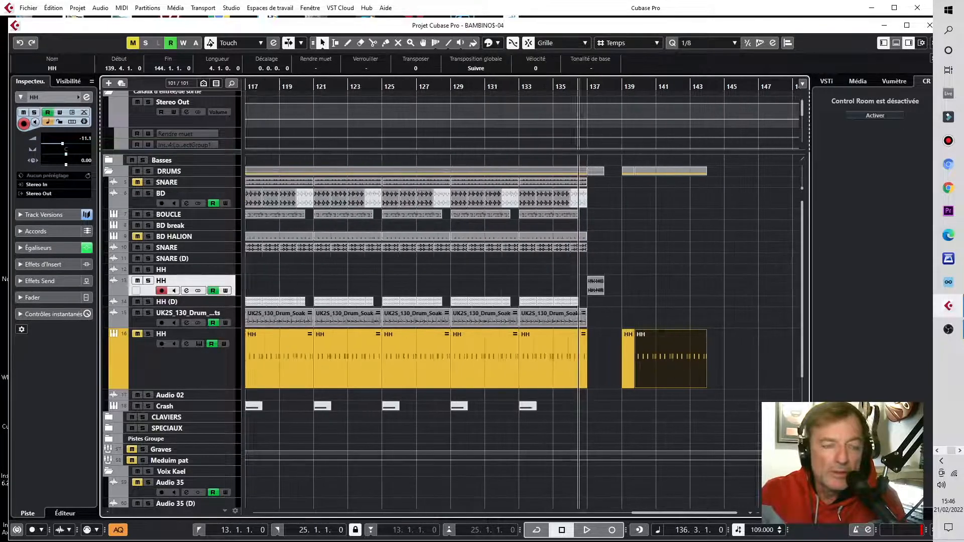
key(g)
key(g)
key(g)
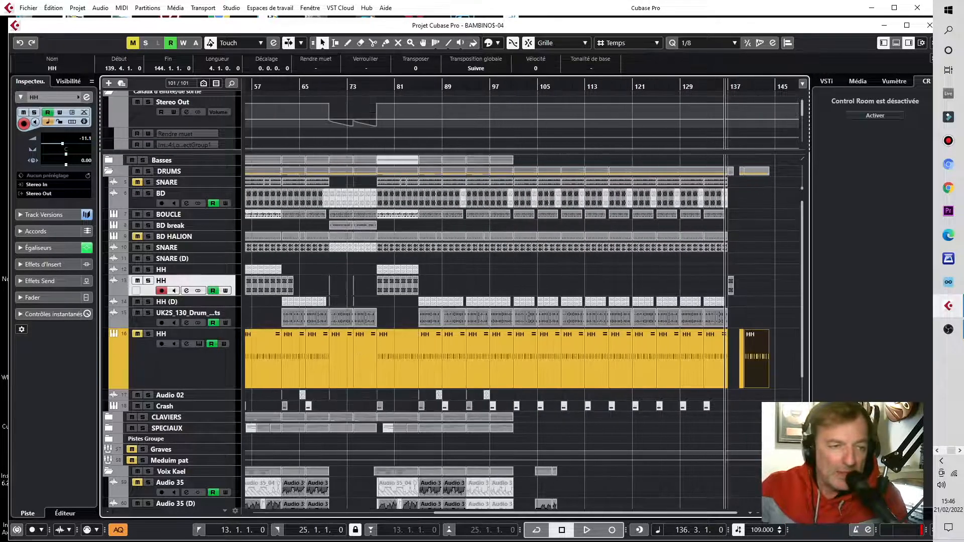
scroll(673, 427, down, 3)
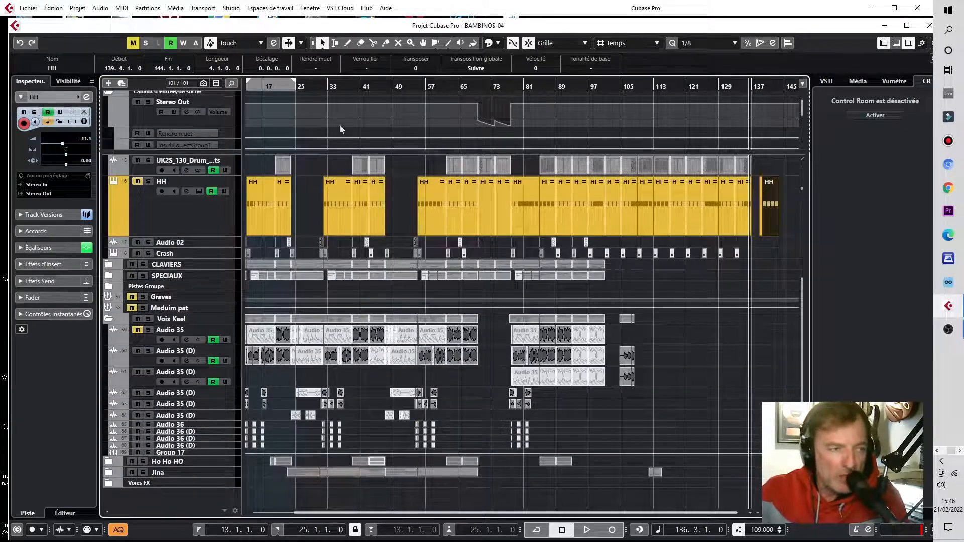
drag(382, 516, 341, 516)
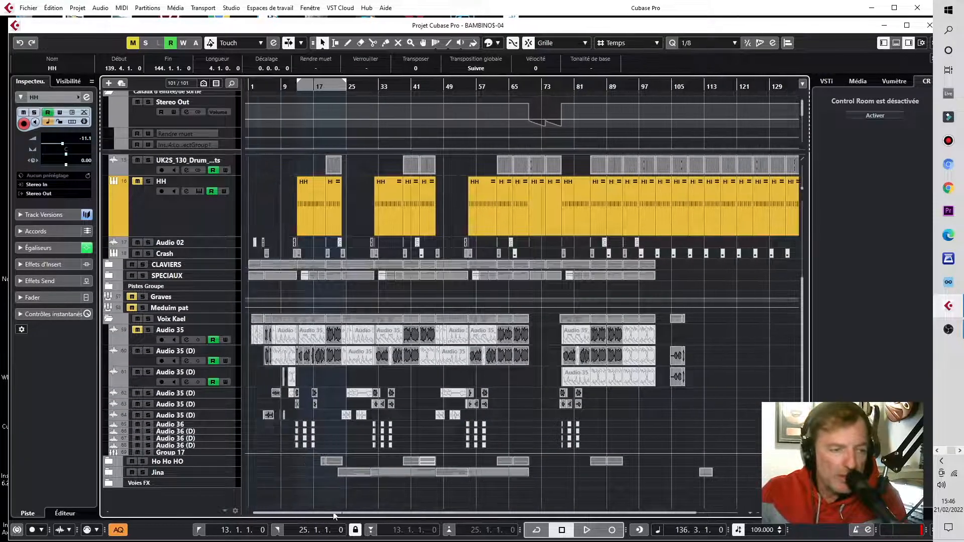
drag(290, 86, 290, 98)
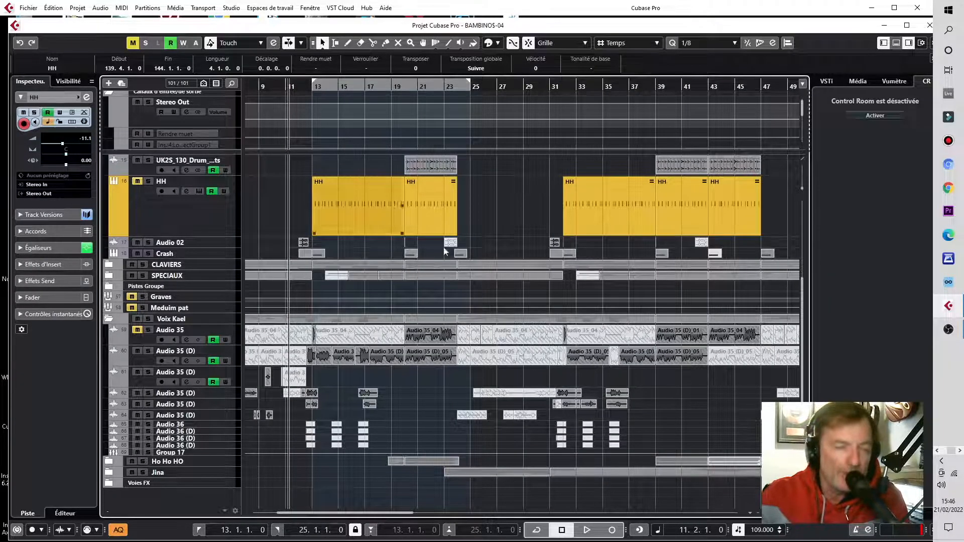
key(g)
key(g)
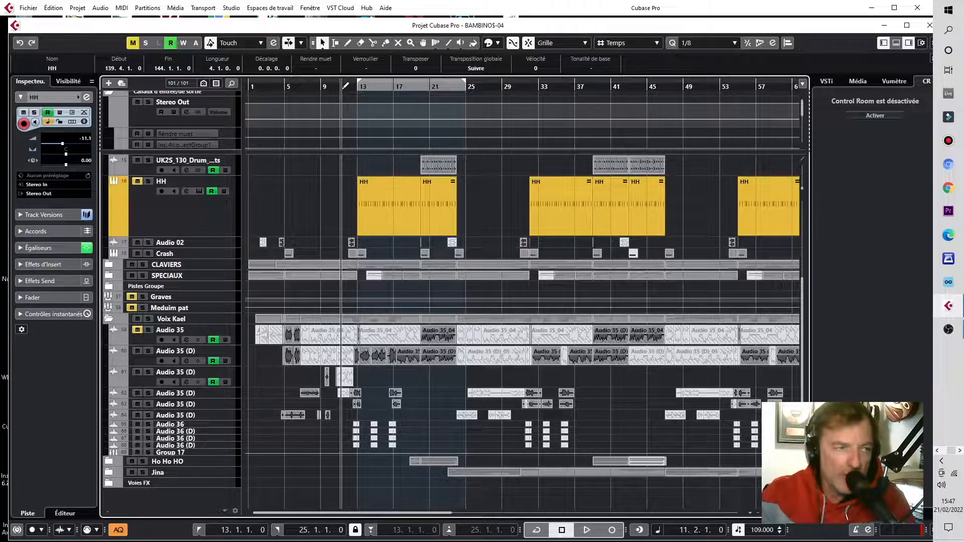
click(334, 89)
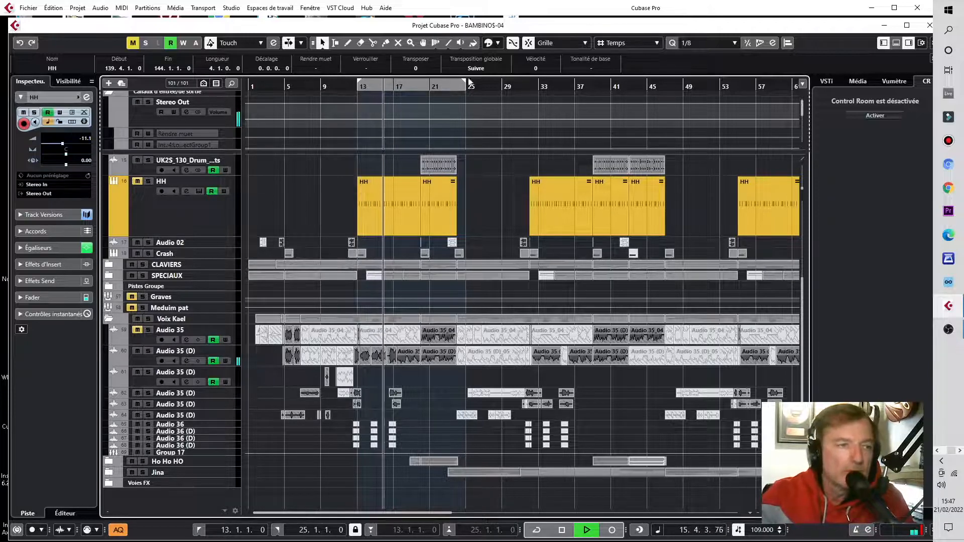
Step: Set the right locator to bar 26 and listen to the section
mouse_move(466, 83)
mouse_down()
mouse_move(507, 90)
mouse_move(475, 87)
mouse_up()
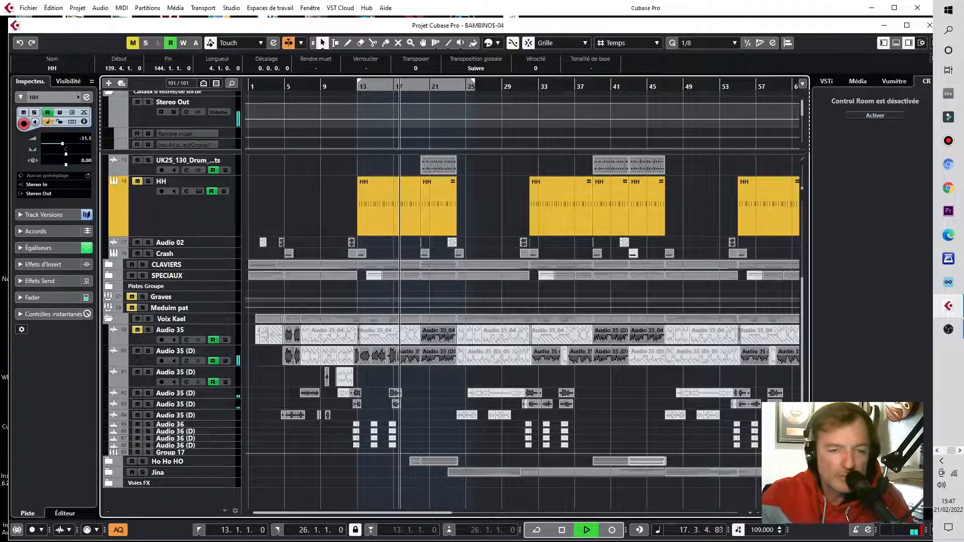
key(h)
key(h)
key(h)
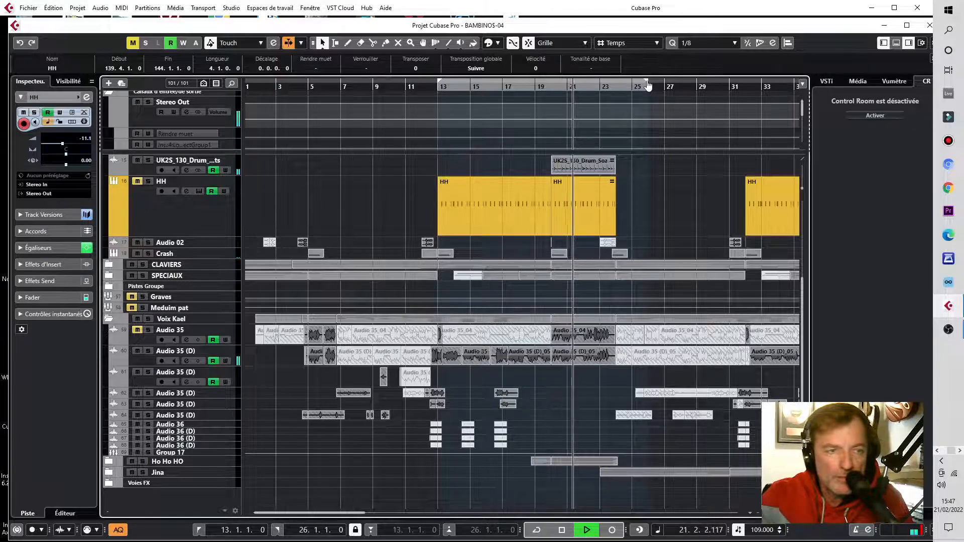
key(space)
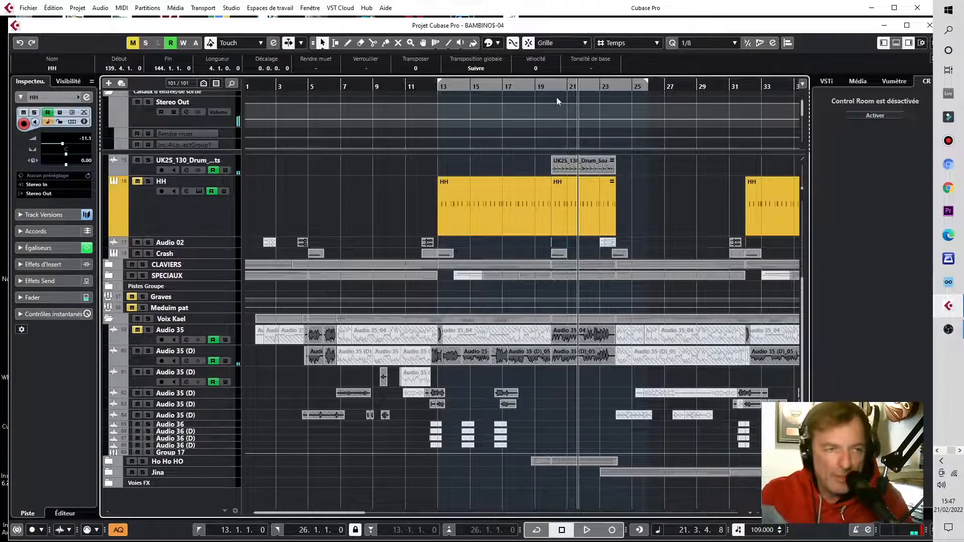
Step: Place the cursor at bar 13 and set the right locator to bar 20
click(437, 87)
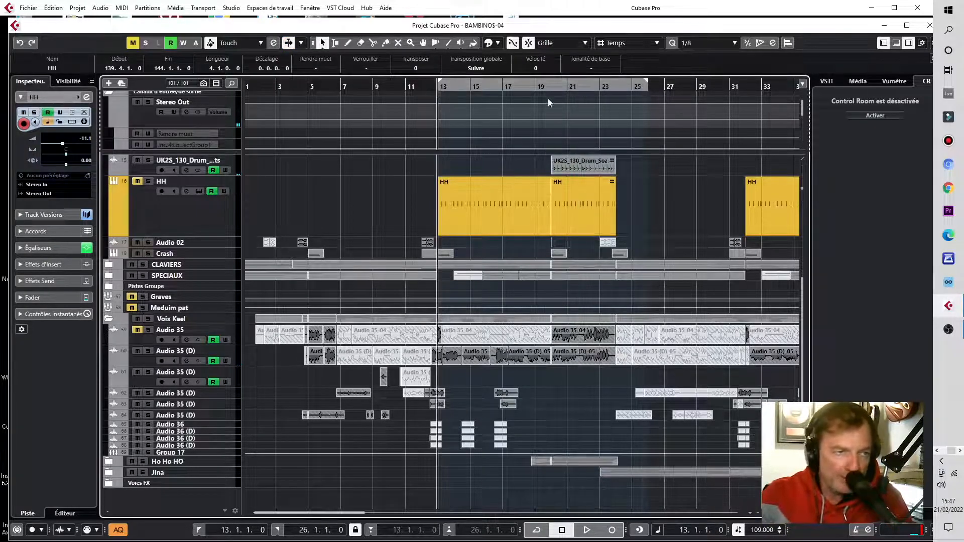
mouse_move(643, 84)
mouse_down()
mouse_move(552, 122)
mouse_move(553, 93)
mouse_up()
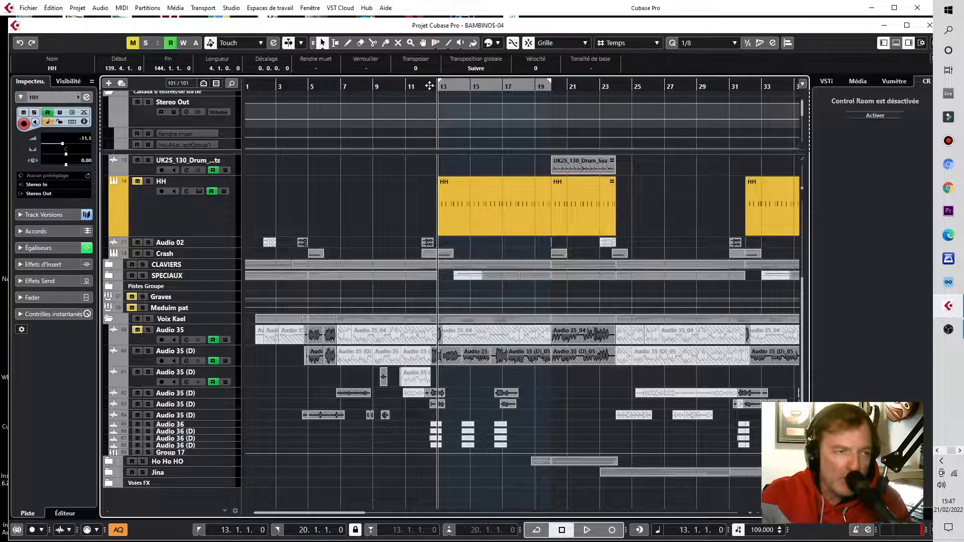
Step: Play the passage from just before bar 13 and place the cursor at bar 20
click(429, 88)
key(space)
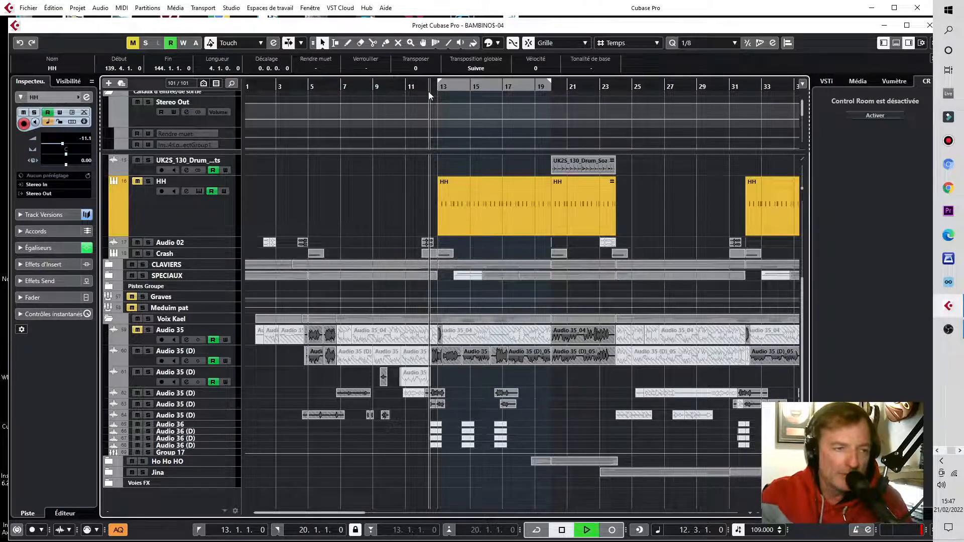
key(space)
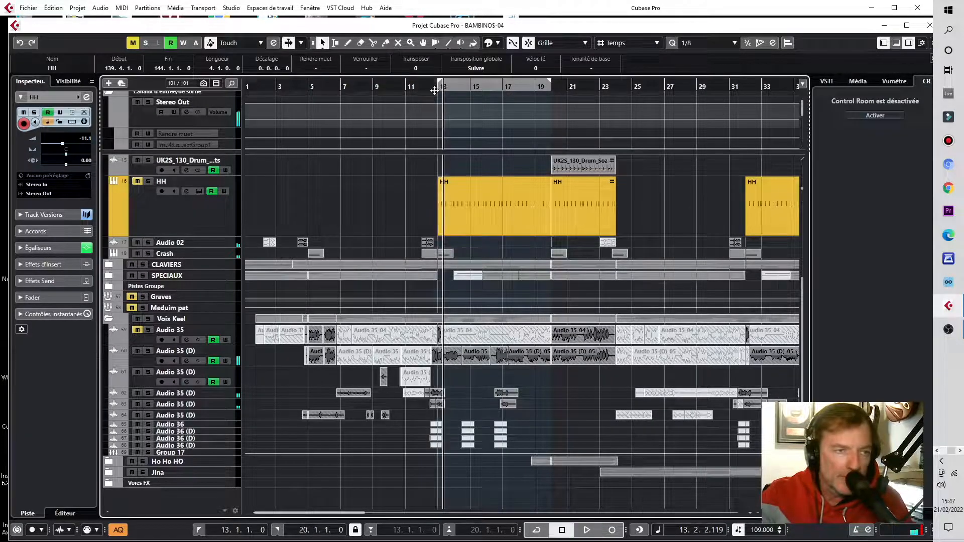
click(440, 87)
click(547, 84)
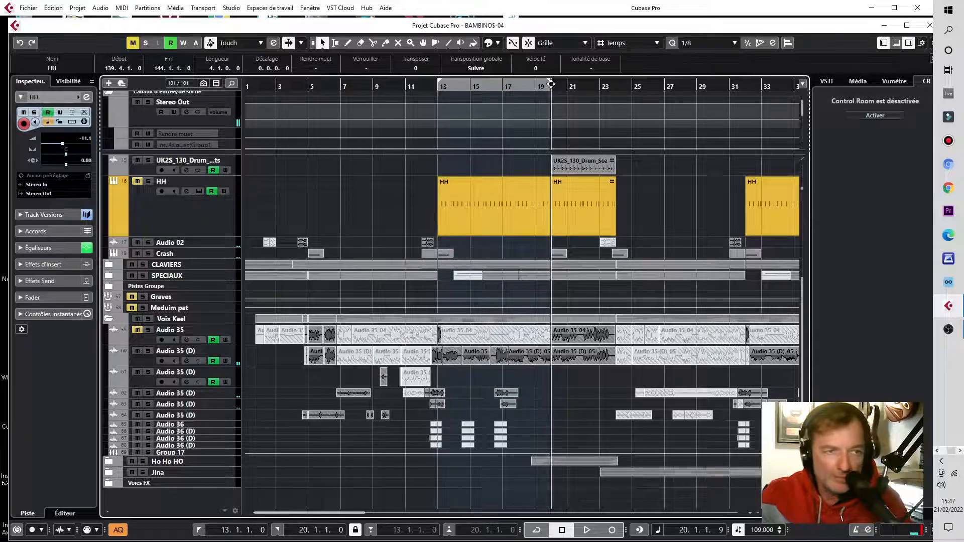
Step: Set the snap grid type to Mesure (bars)
key(g)
key(g)
key(g)
key(g)
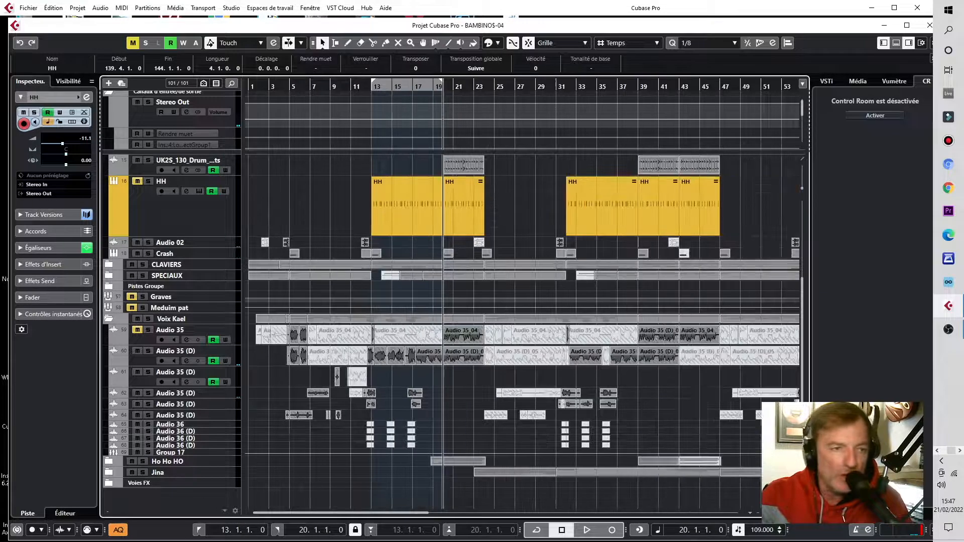
key(h)
key(h)
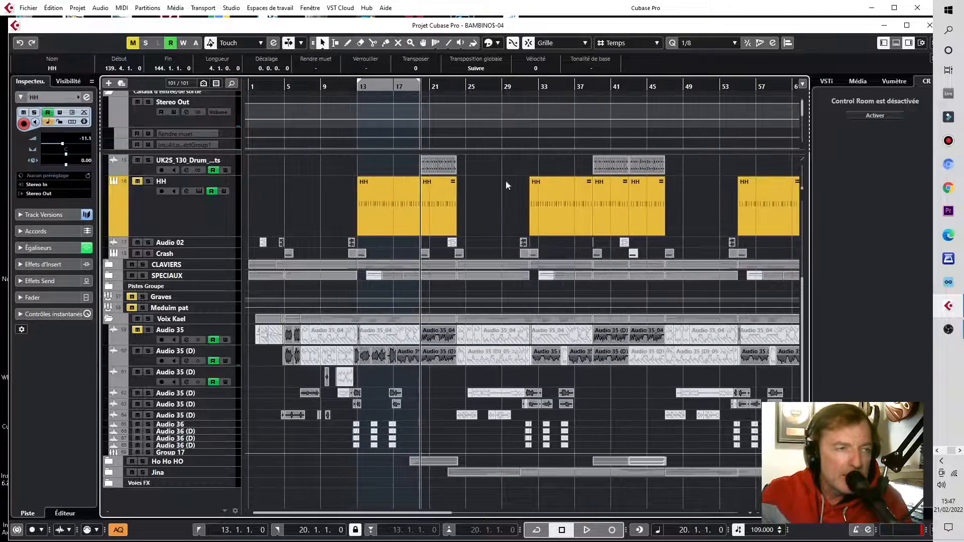
drag(359, 87, 342, 100)
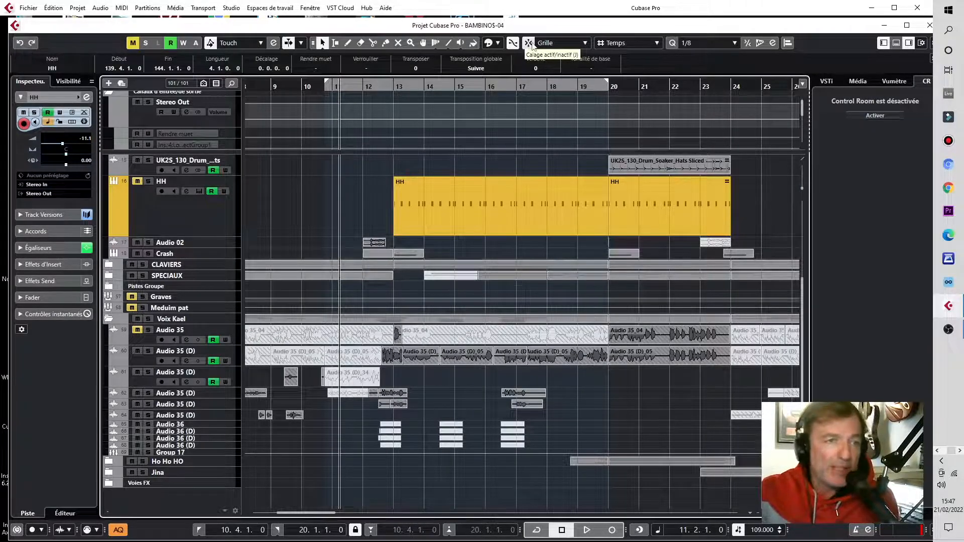
click(630, 45)
click(631, 54)
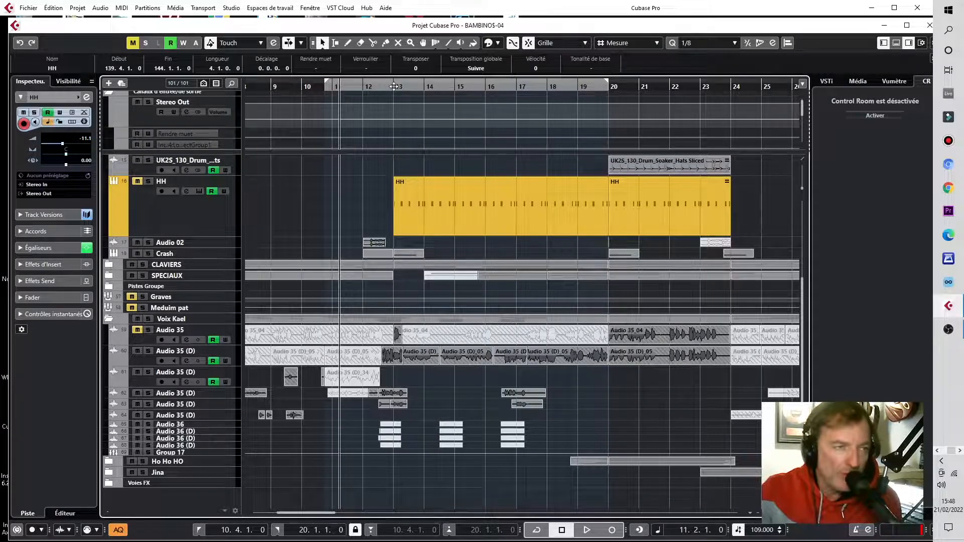
Step: Reset the locators so they span bar 13 to bar 20
ctrl+click(394, 87)
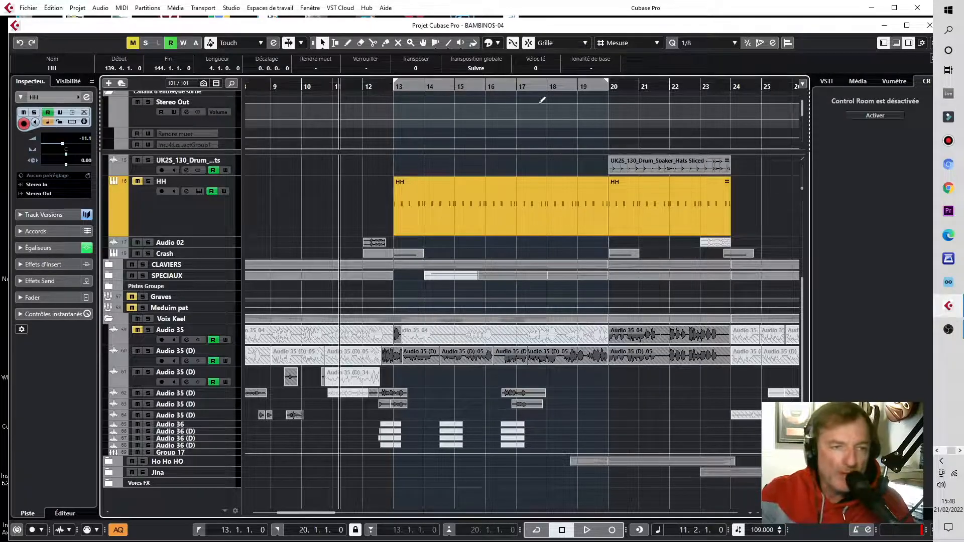
drag(604, 83, 713, 93)
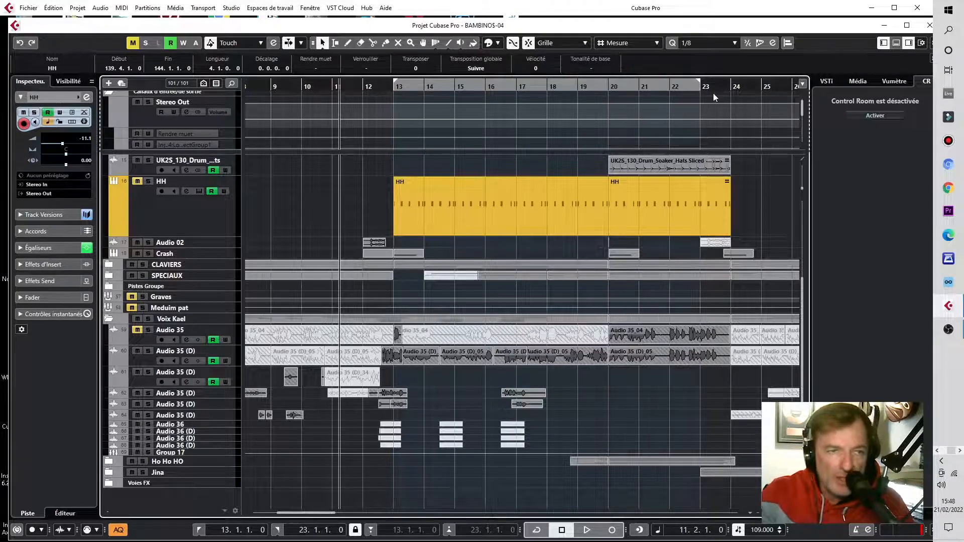
alt+click(607, 86)
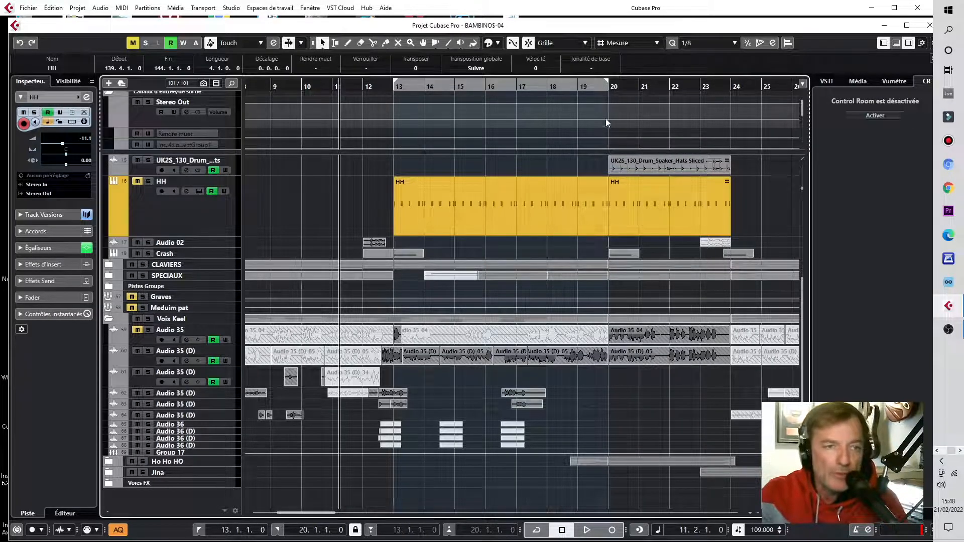
Step: Copy the bar 13–20 locator range with Copie globale
key(g)
key(g)
key(g)
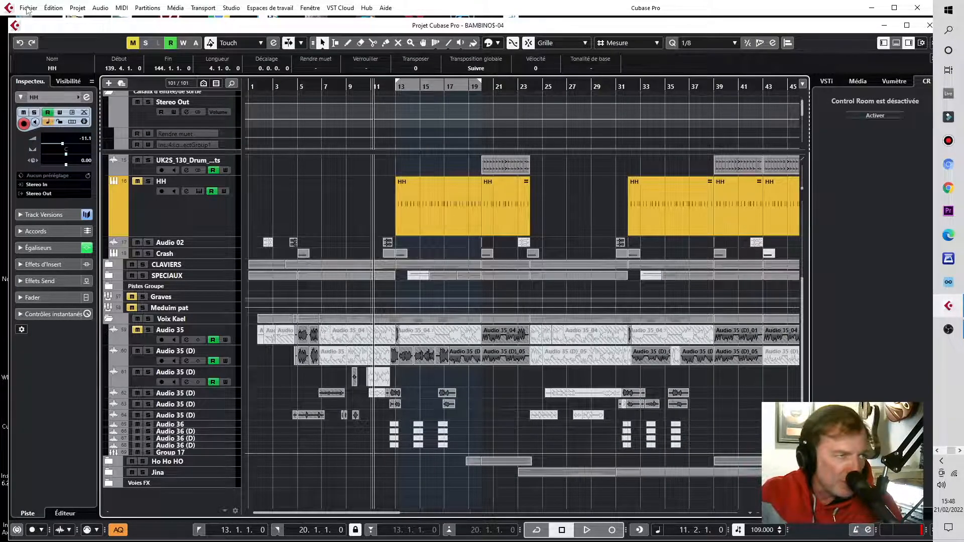
click(53, 8)
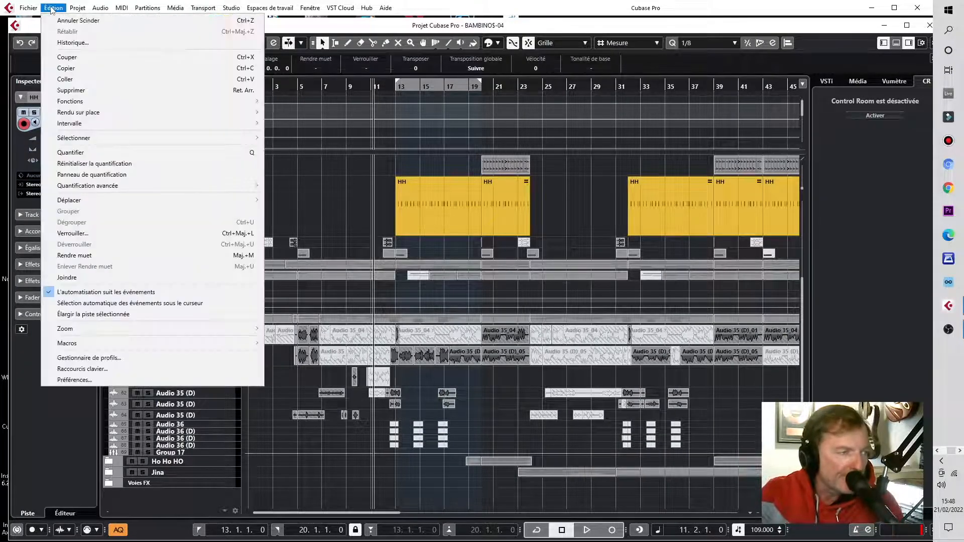
mouse_move(102, 124)
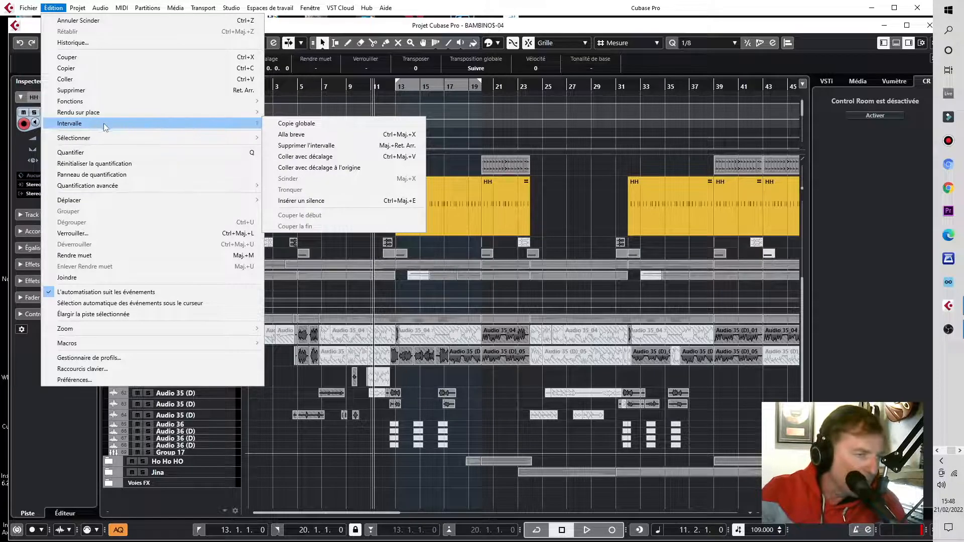
click(331, 124)
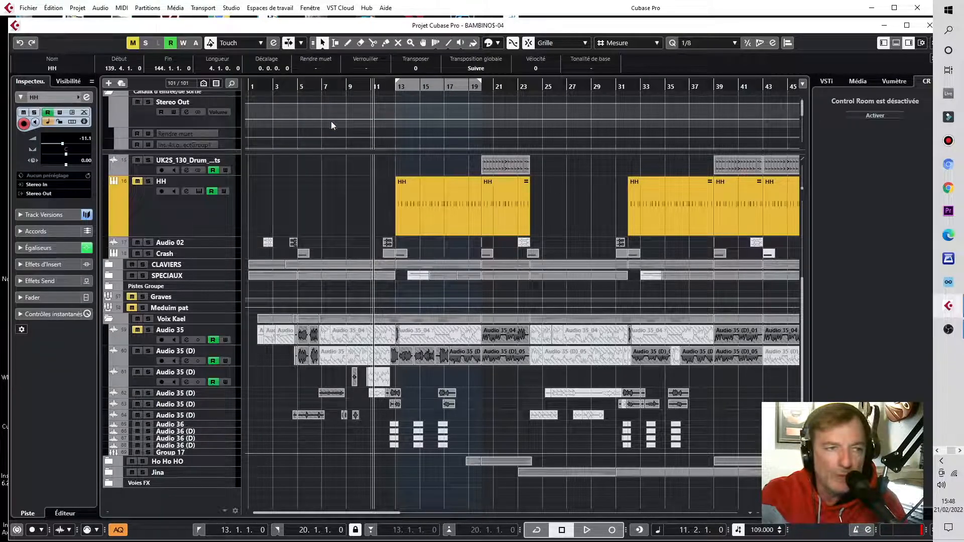
Step: Delete the last HH event starting at bar 137
key(g)
key(g)
key(g)
key(g)
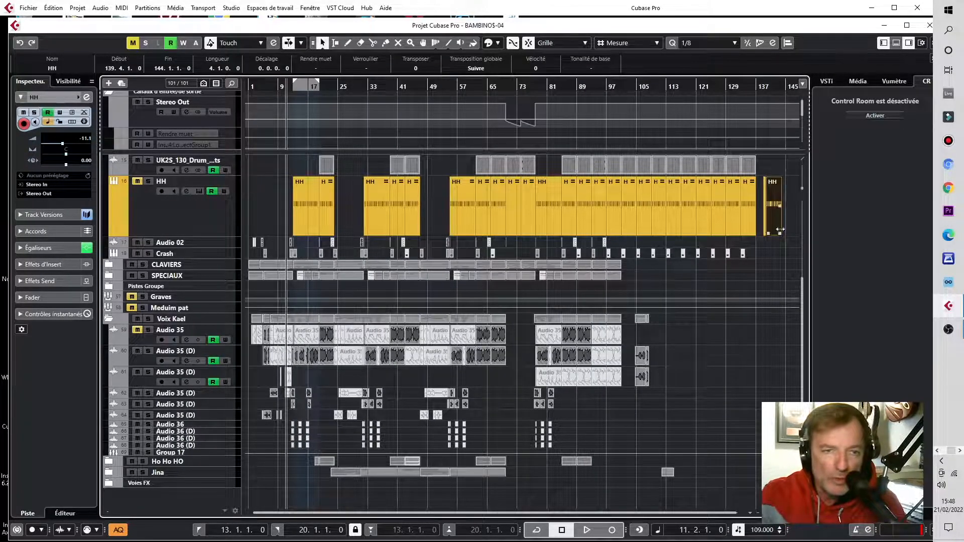
drag(756, 85, 753, 93)
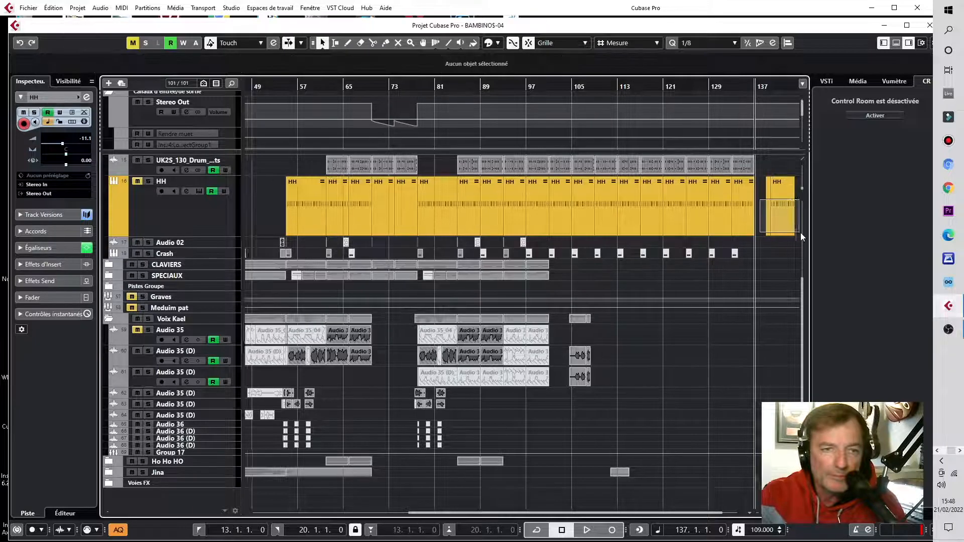
key(Delete)
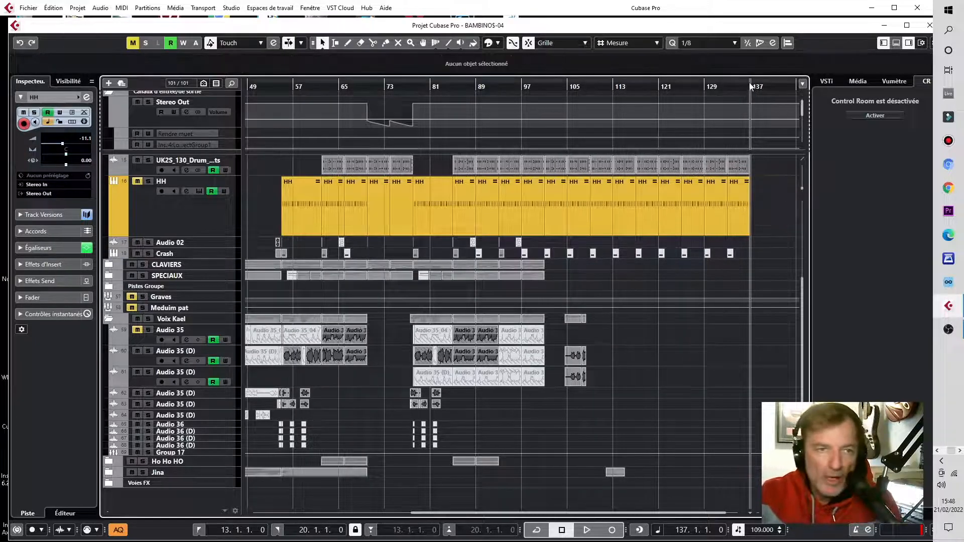
Step: Place the cursor at bar 137 and paste the copied range there with Coller avec décalage
drag(745, 87, 745, 97)
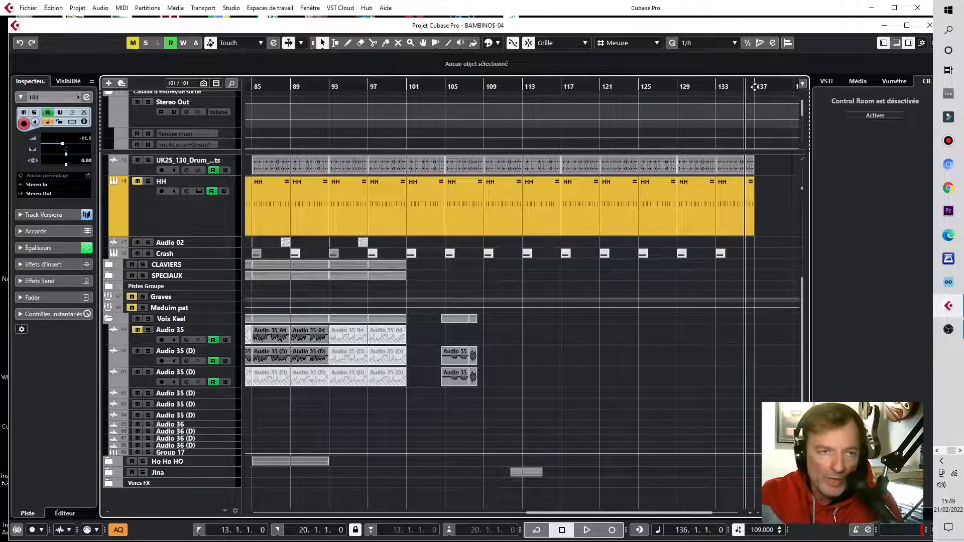
click(754, 85)
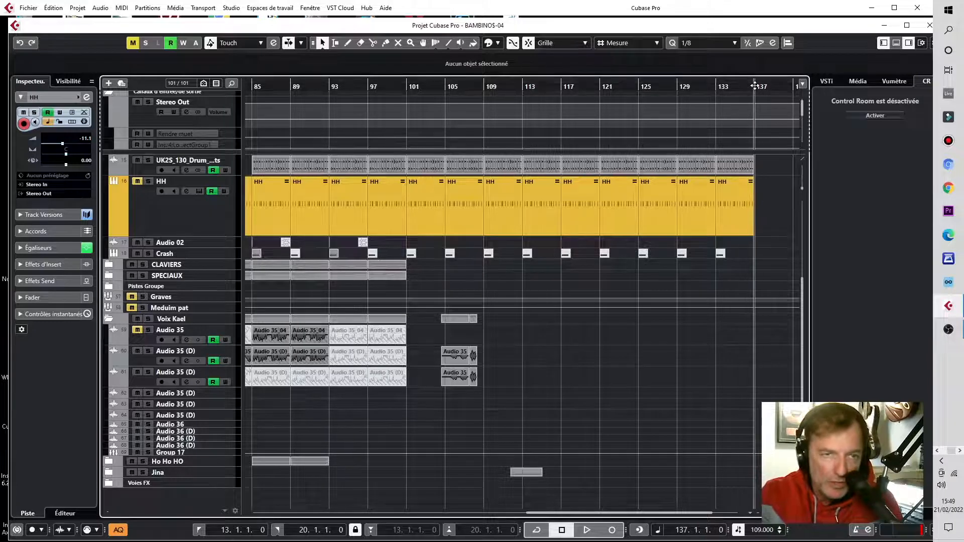
click(52, 8)
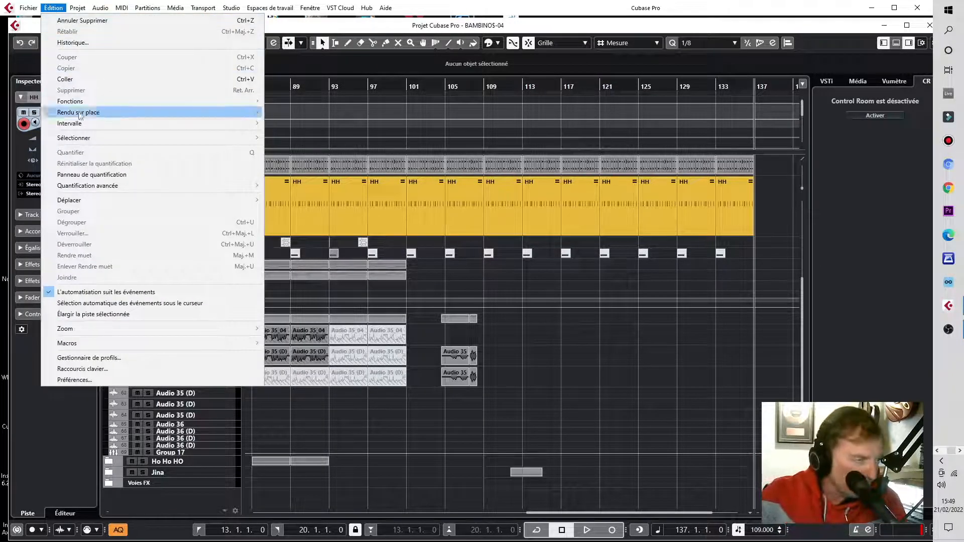
mouse_move(83, 126)
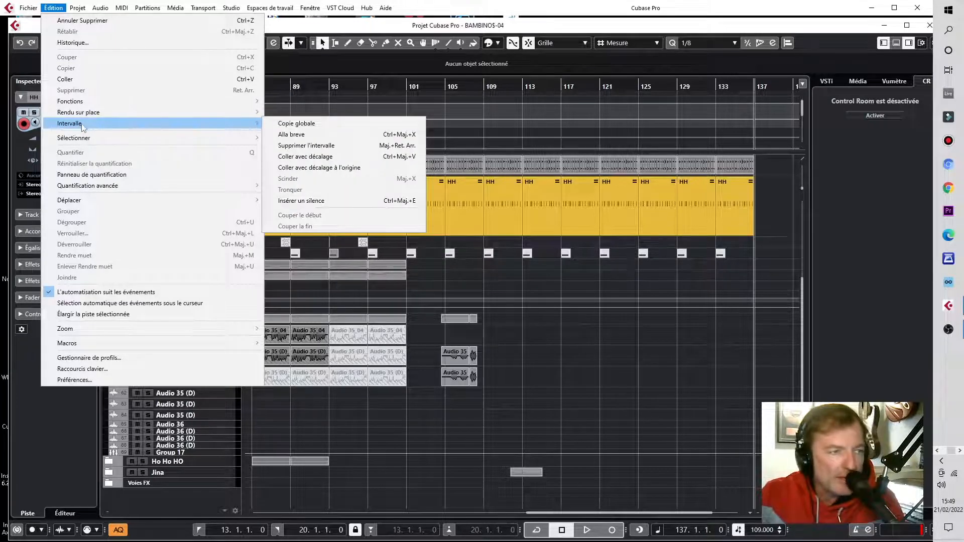
mouse_move(176, 123)
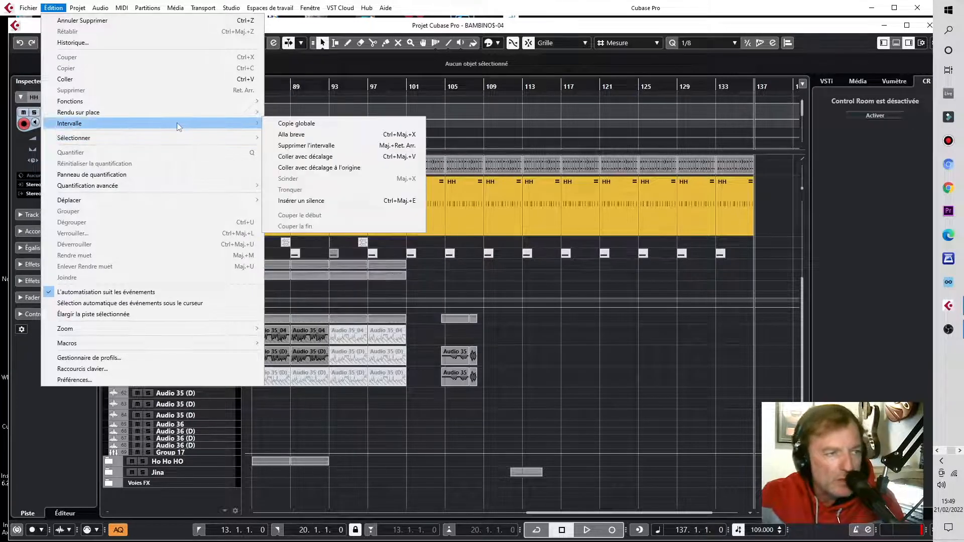
click(356, 158)
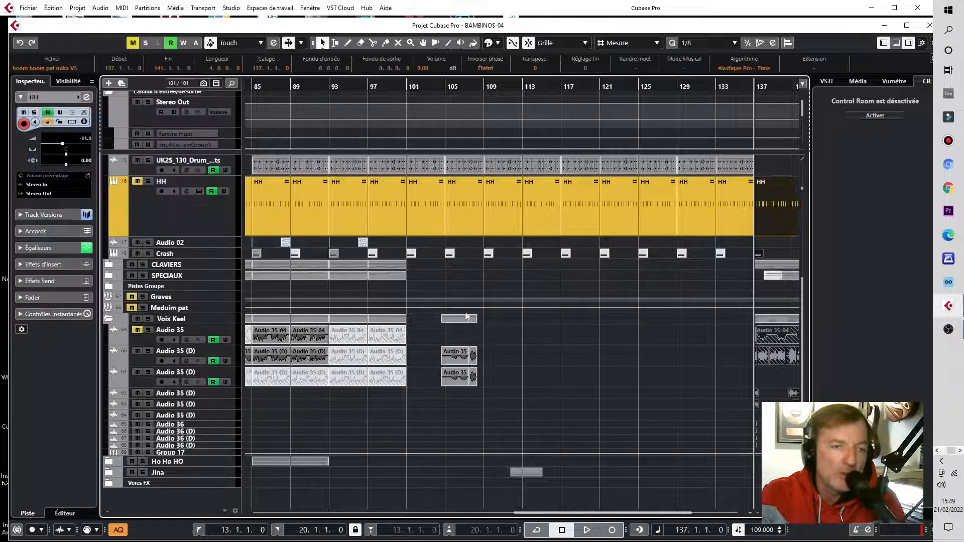
Step: Play back the pasted section around bar 137
drag(777, 512, 772, 512)
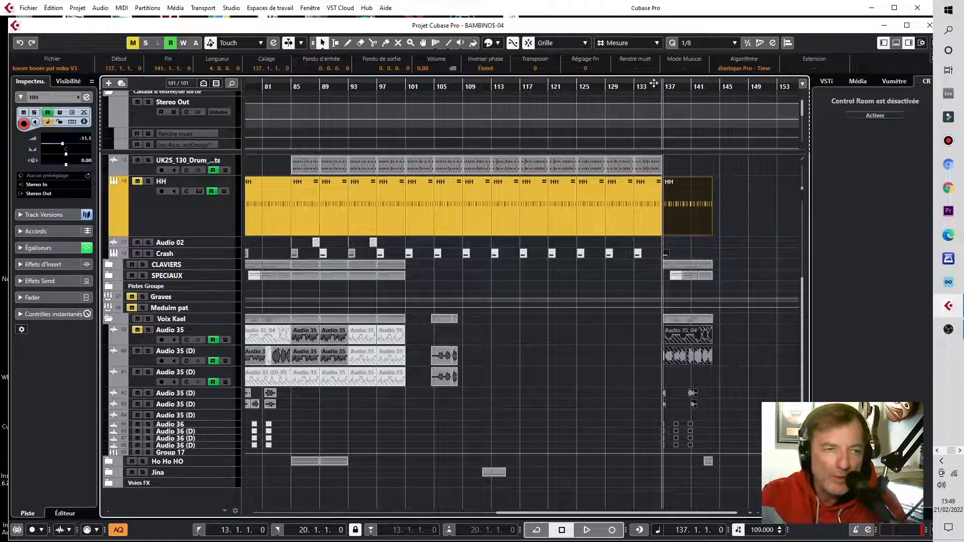
drag(653, 87, 652, 97)
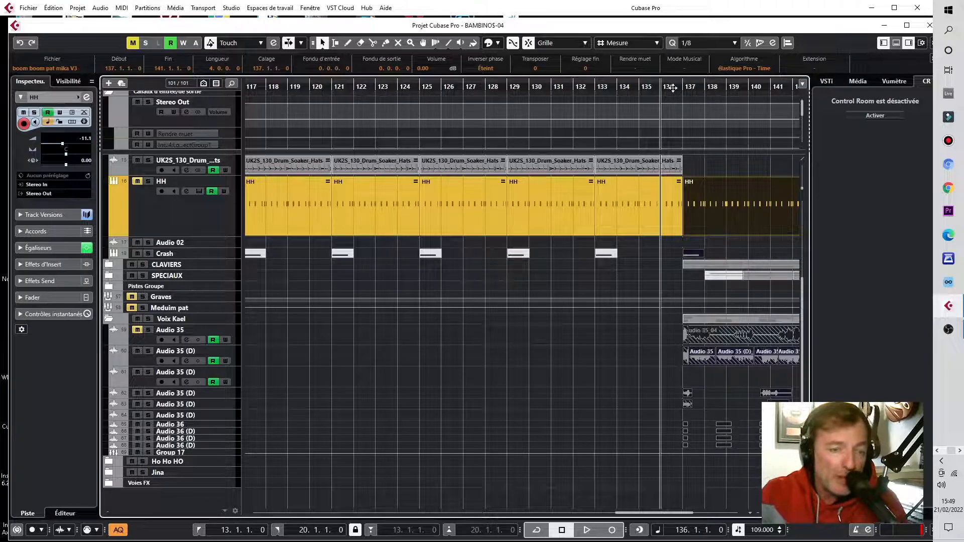
key(space)
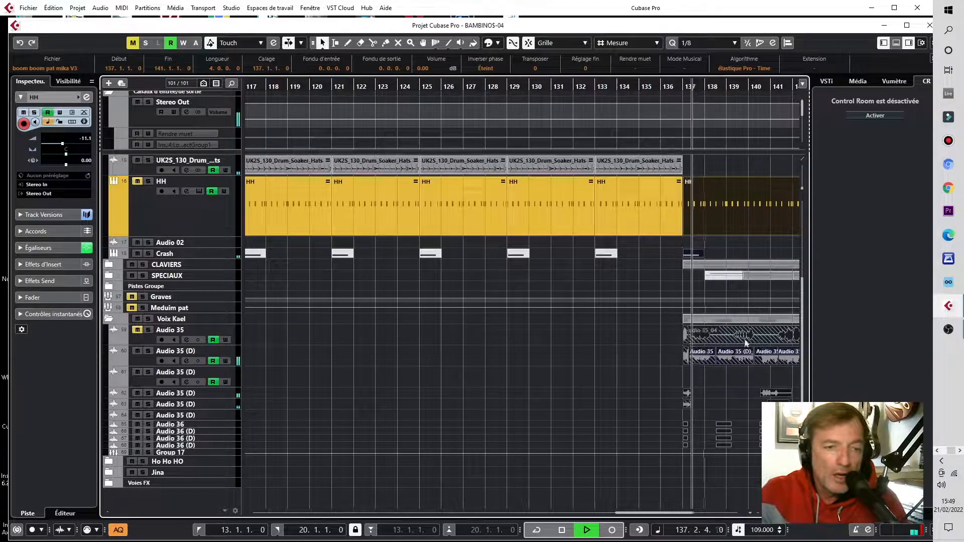
key(space)
Step: Extend the start of the Audio 35 (D)_34 event earlier to about bar 136.3
click(679, 88)
drag(680, 89, 673, 115)
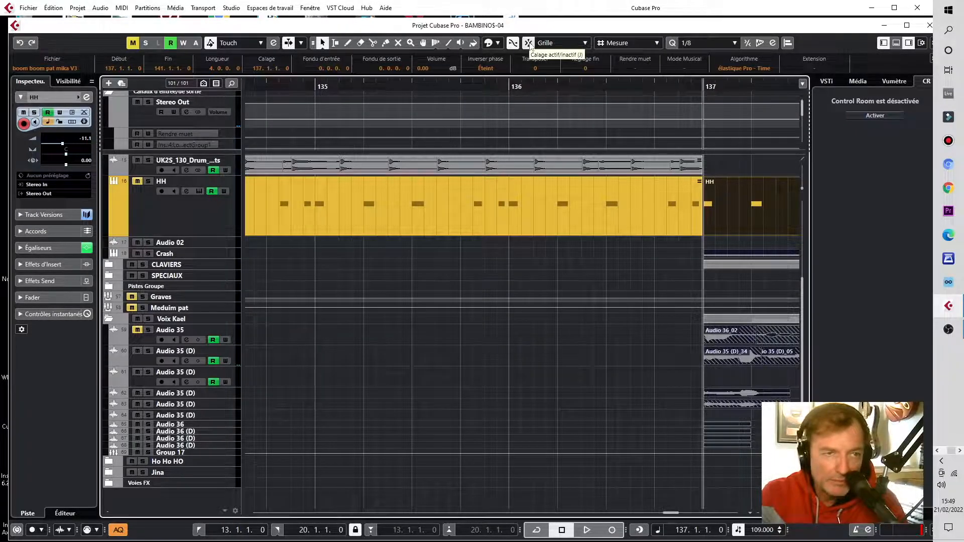
click(659, 360)
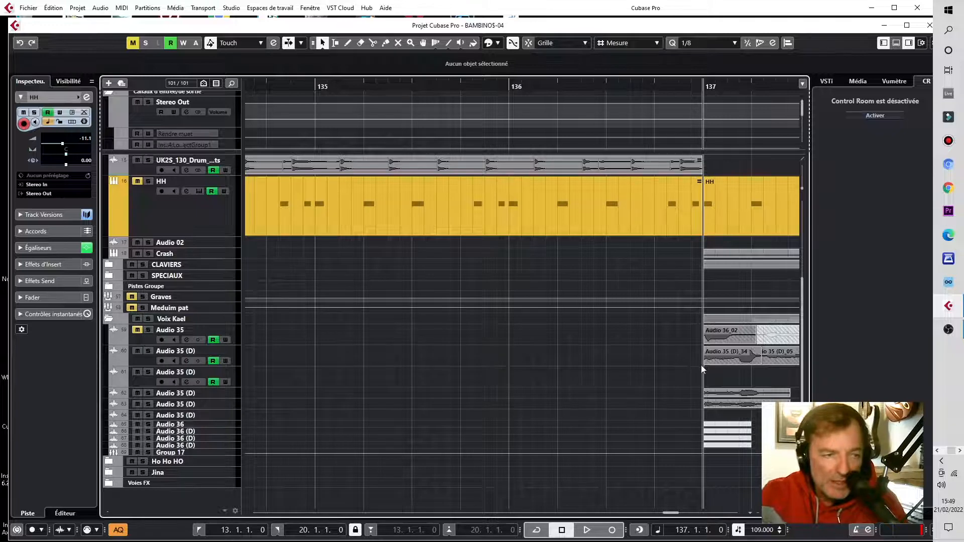
drag(706, 364, 625, 365)
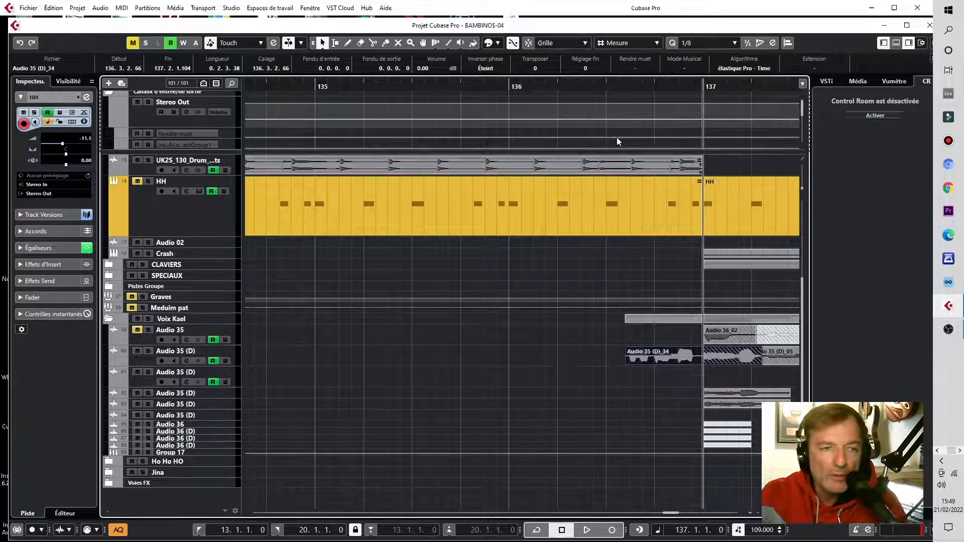
Step: Play the transition into bar 137 from about bar 136.4
click(581, 85)
key(space)
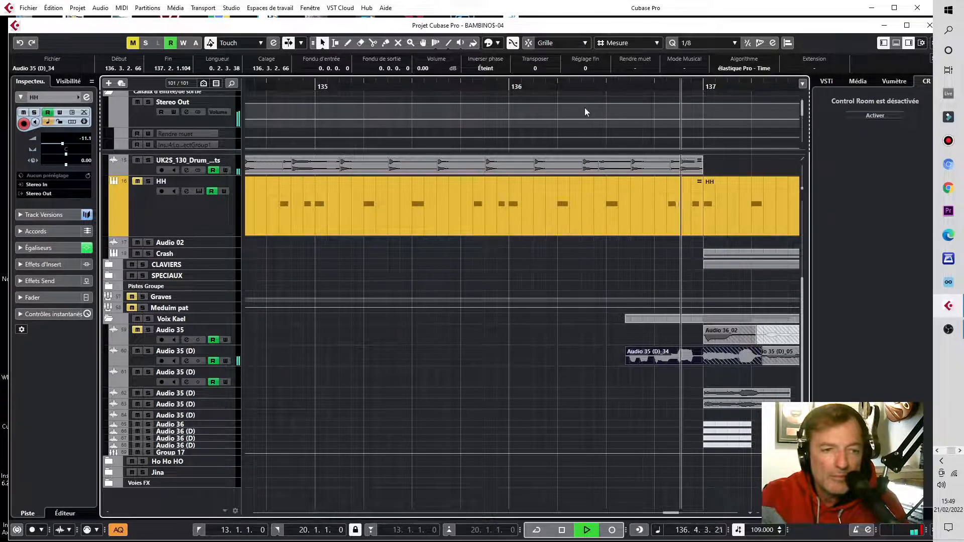
key(space)
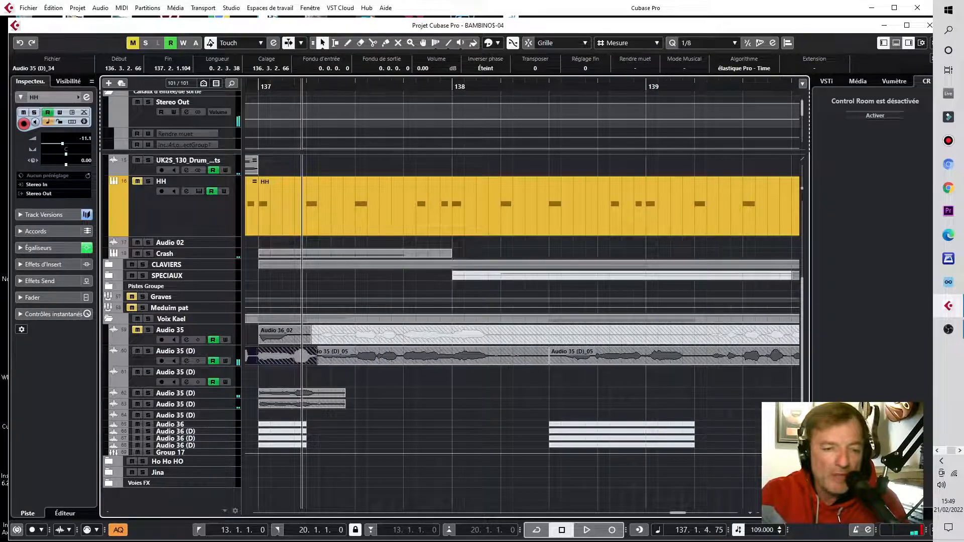
Step: Readjust the start of the Audio 35 (D)_34 event to about 136.3.2 and play the transition
key(g)
key(g)
key(g)
key(g)
key(g)
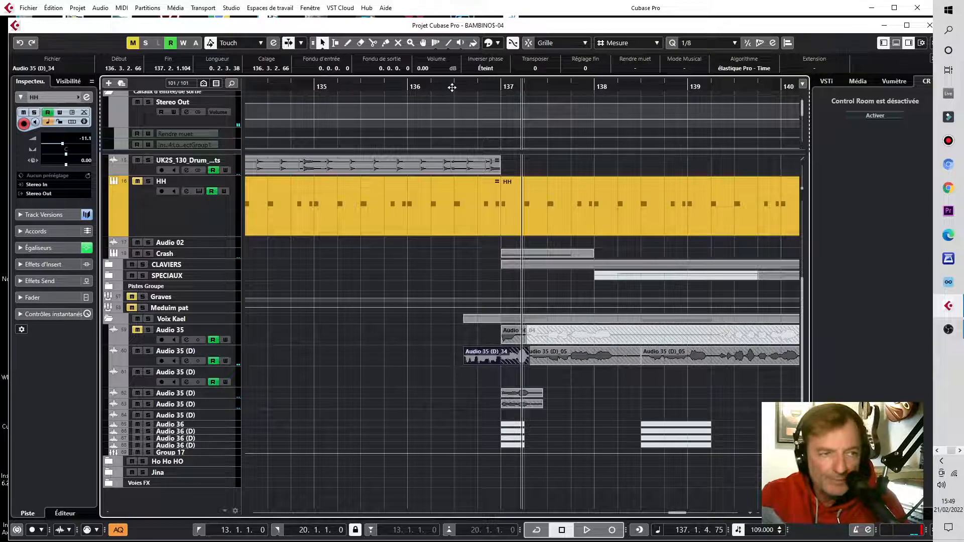
drag(451, 90, 494, 265)
click(486, 363)
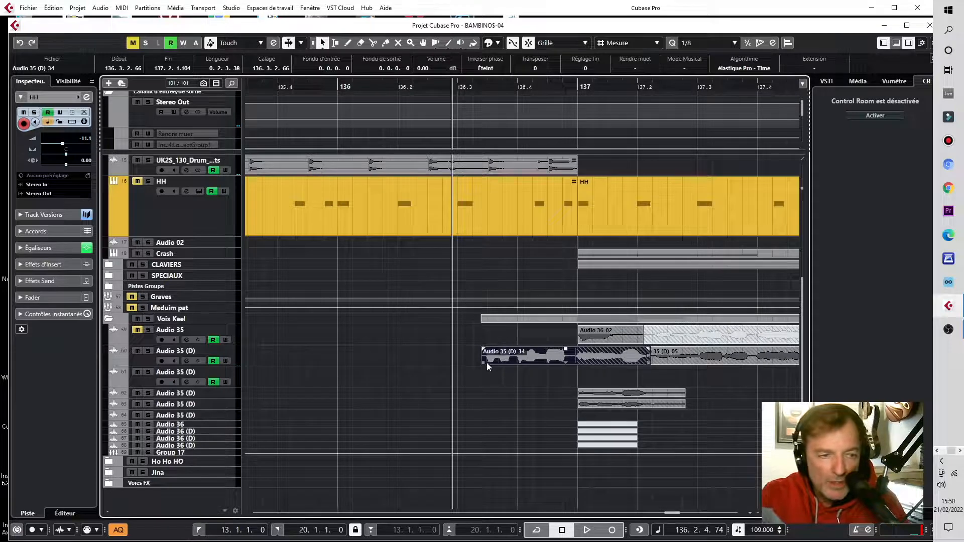
drag(481, 366, 435, 360)
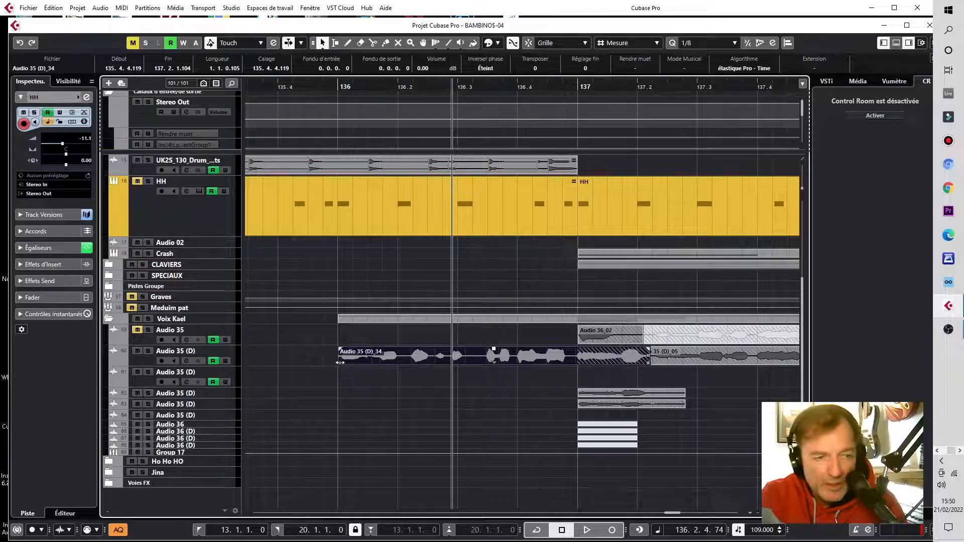
drag(340, 361, 476, 366)
key(space)
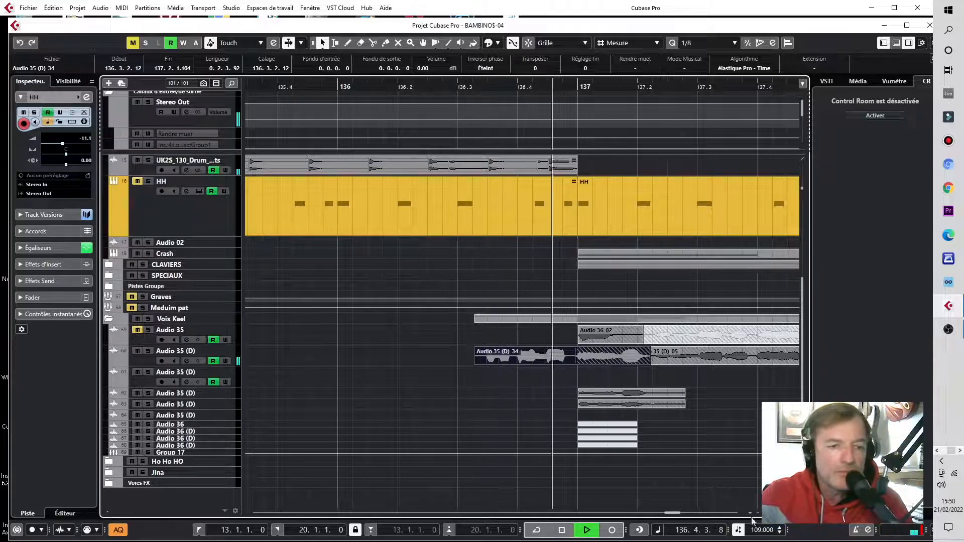
Step: Paste the copied section with time shift (Coller avec décalage) at bar 117
drag(779, 513, 771, 513)
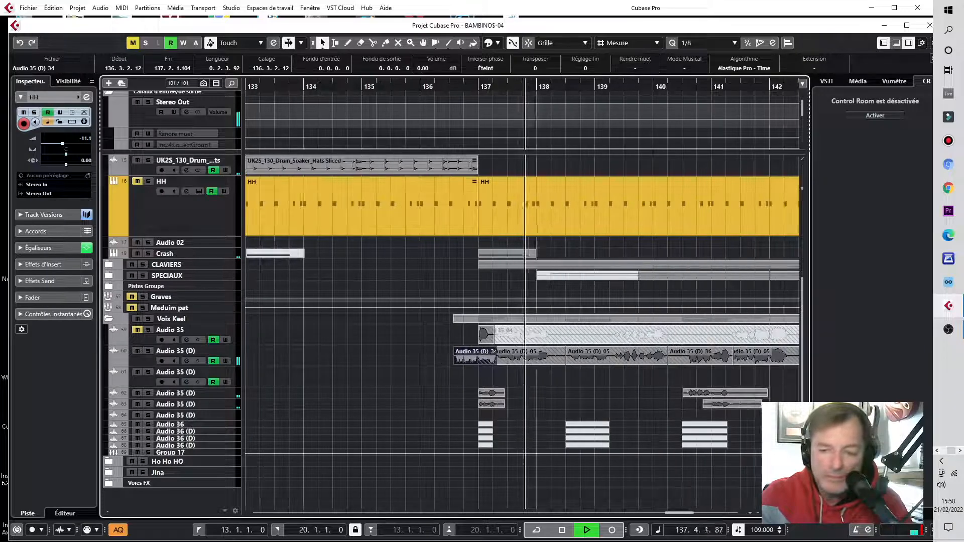
key(space)
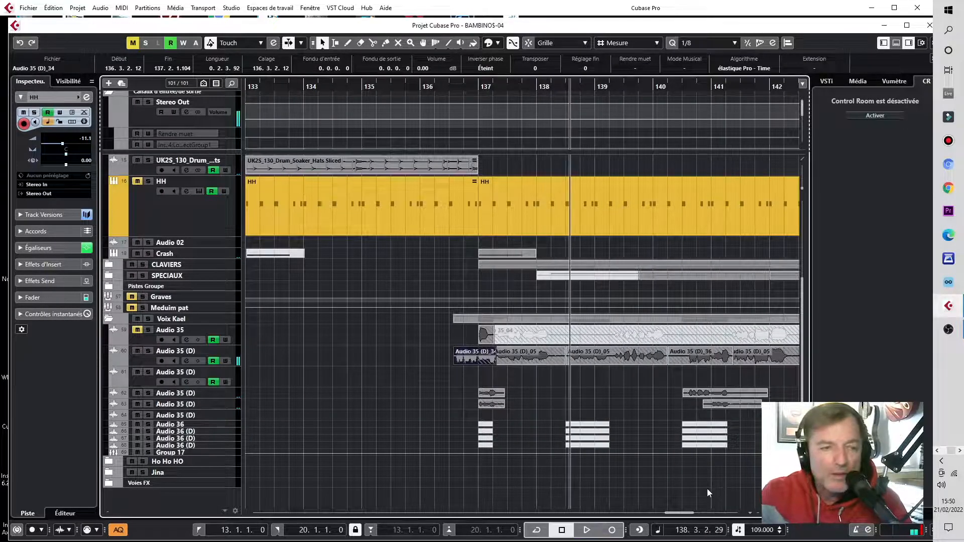
key(g)
key(g)
key(g)
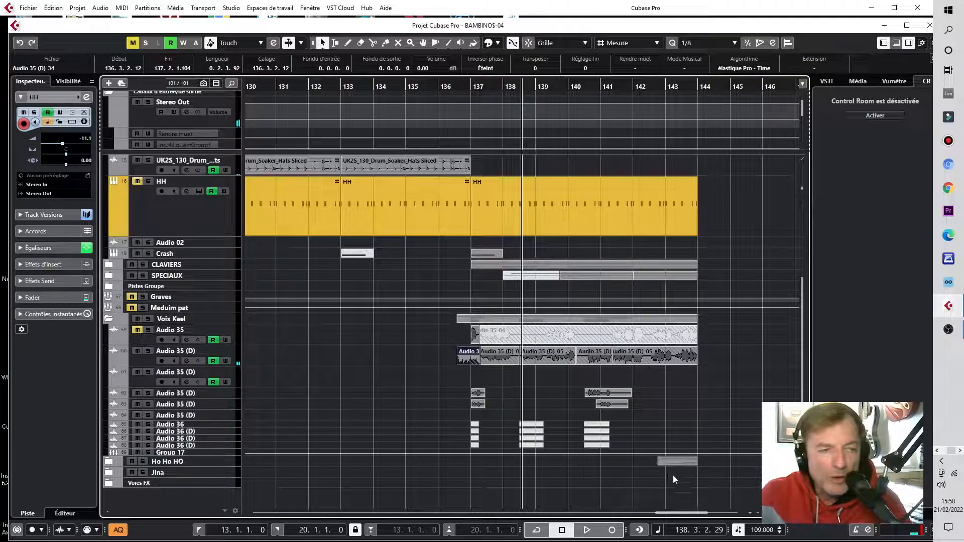
key(g)
key(g)
key(g)
key(g)
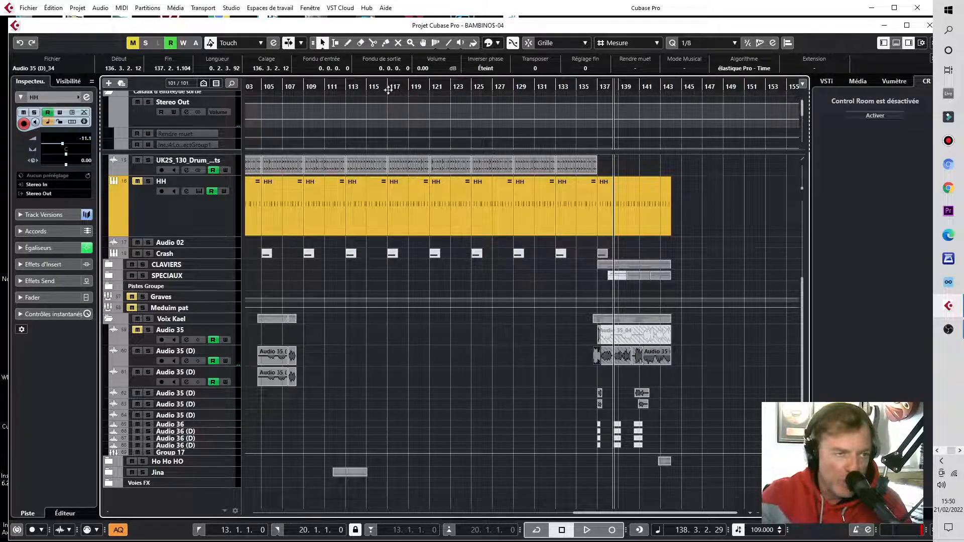
drag(388, 86, 389, 98)
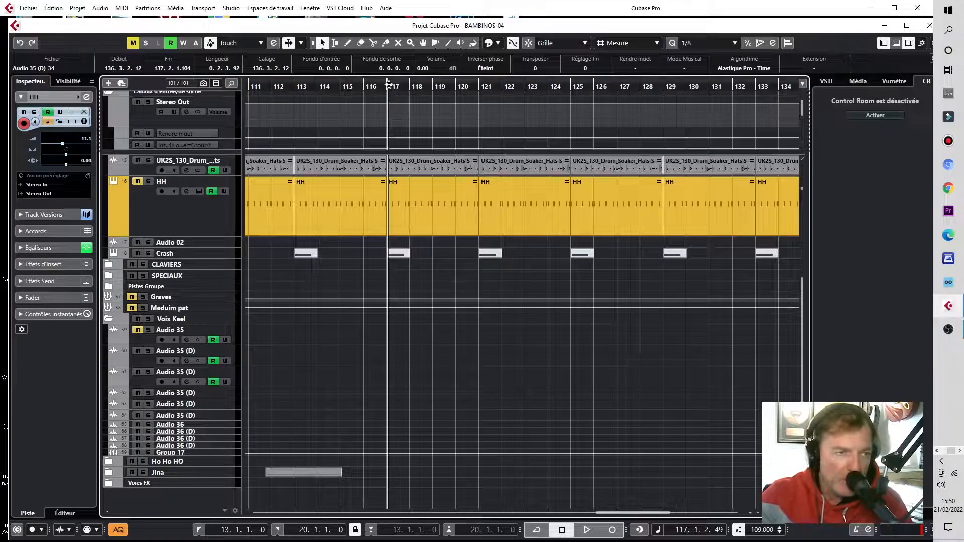
click(388, 84)
drag(385, 84, 390, 92)
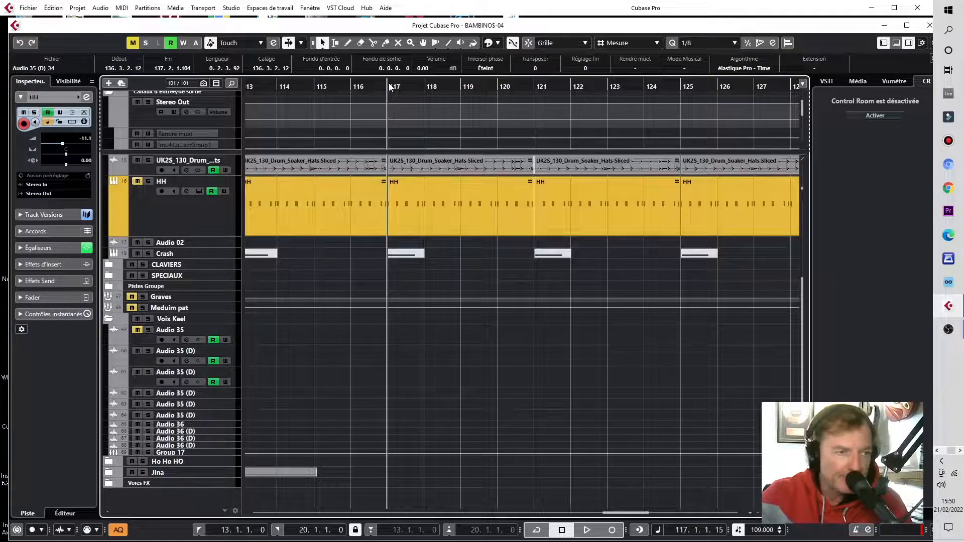
click(390, 87)
key(g)
key(g)
key(g)
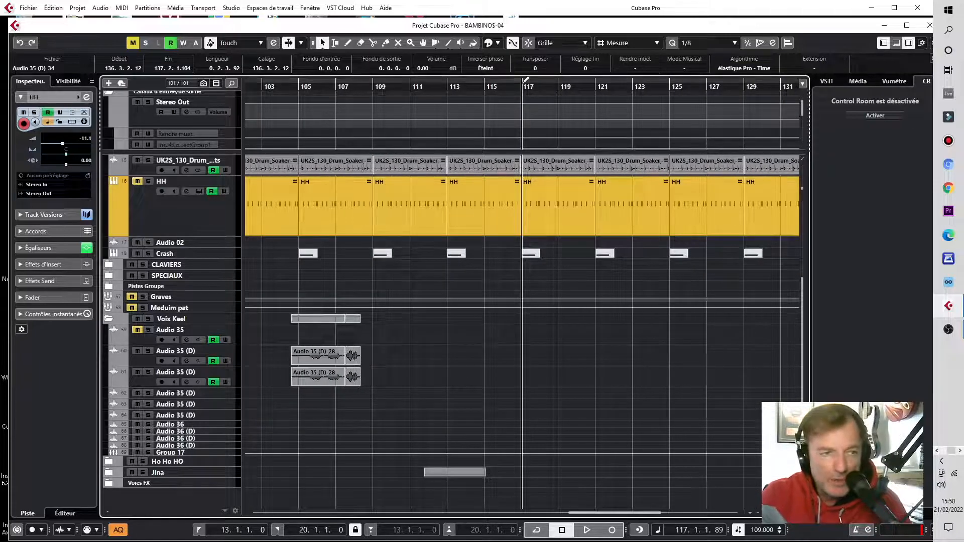
click(54, 8)
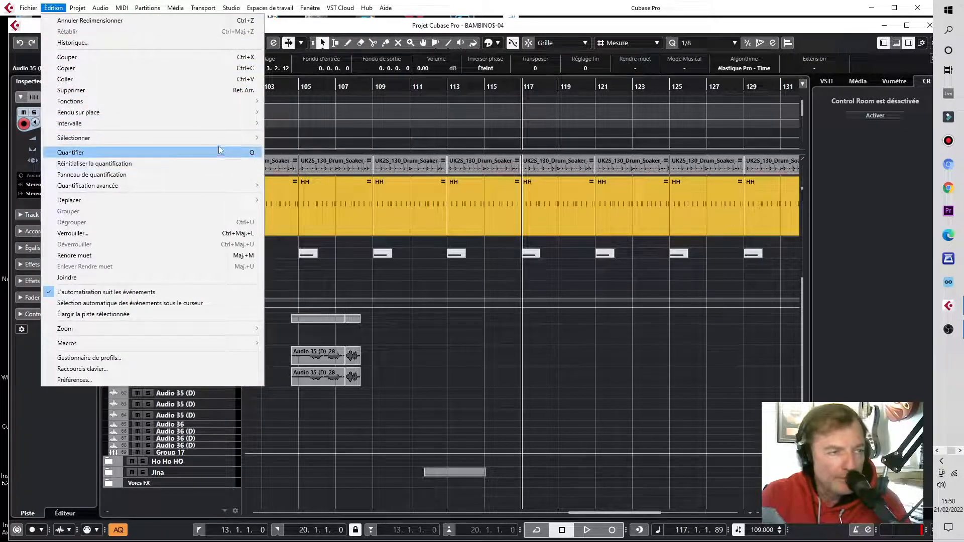
mouse_move(221, 124)
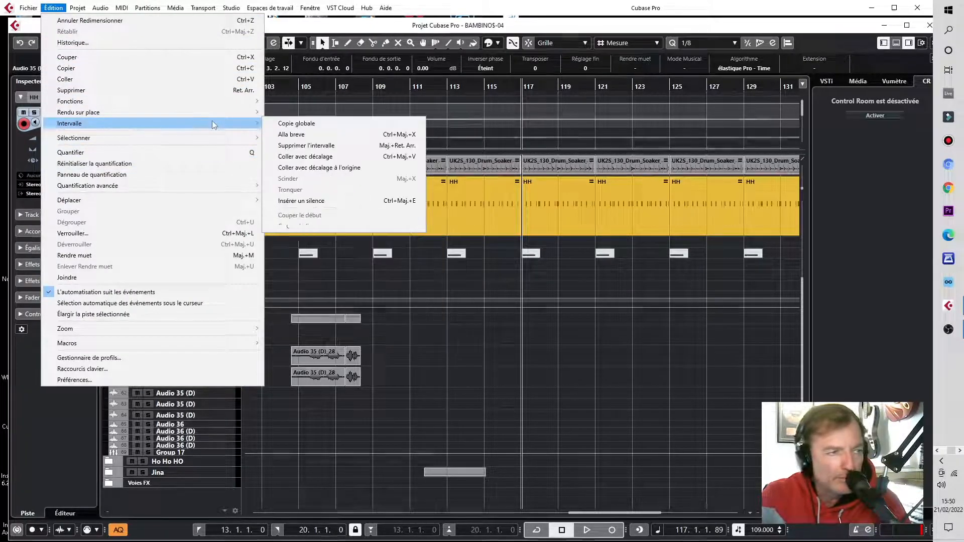
click(324, 157)
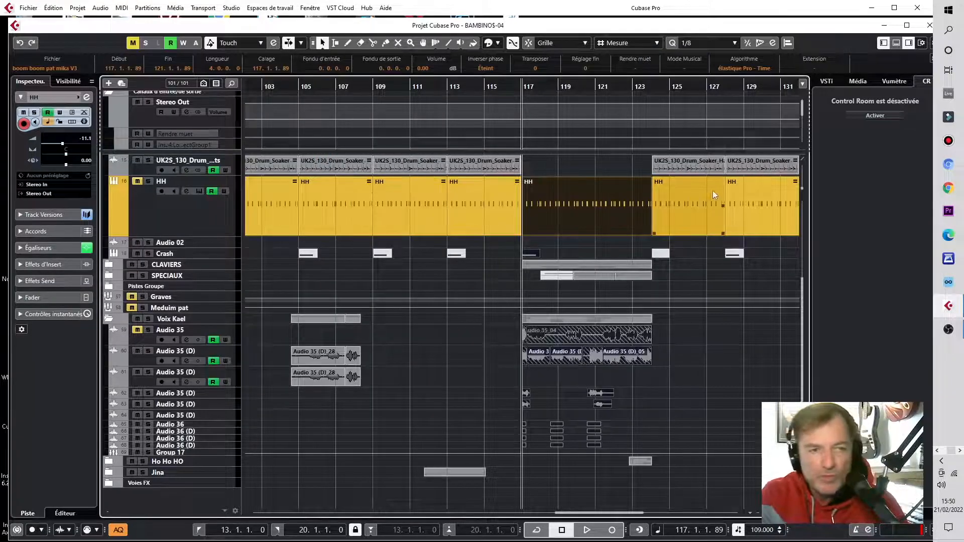
click(697, 376)
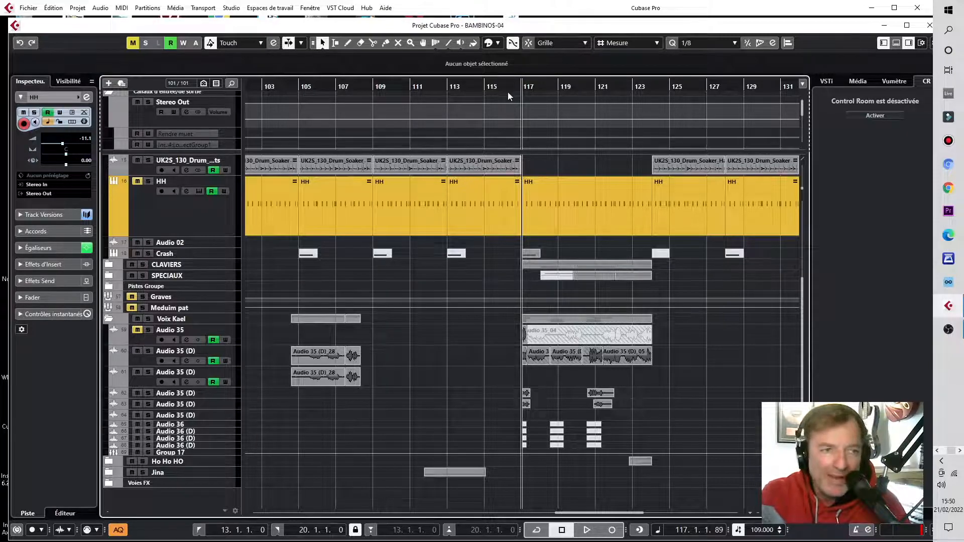
Step: Play the transition into bar 117 from about bar 116.2
drag(502, 93, 556, 113)
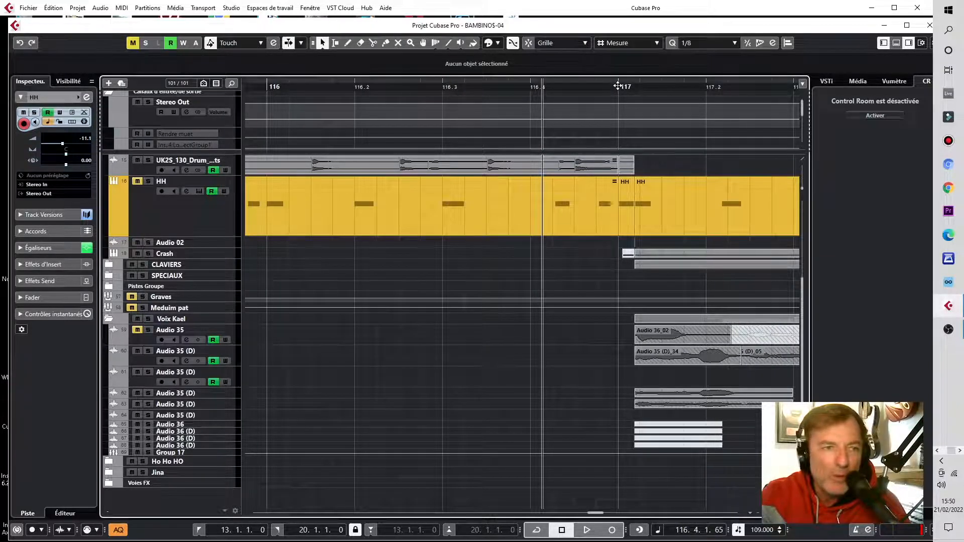
click(397, 88)
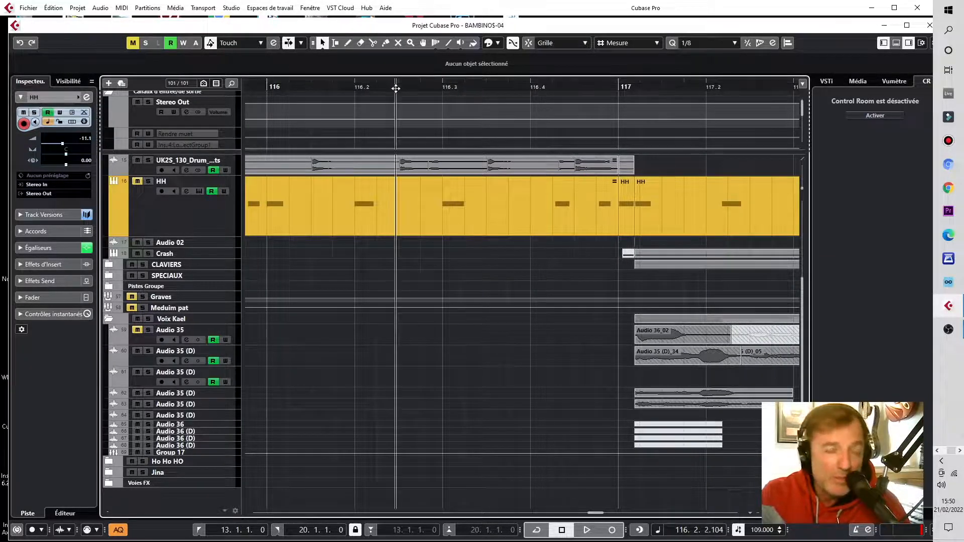
key(space)
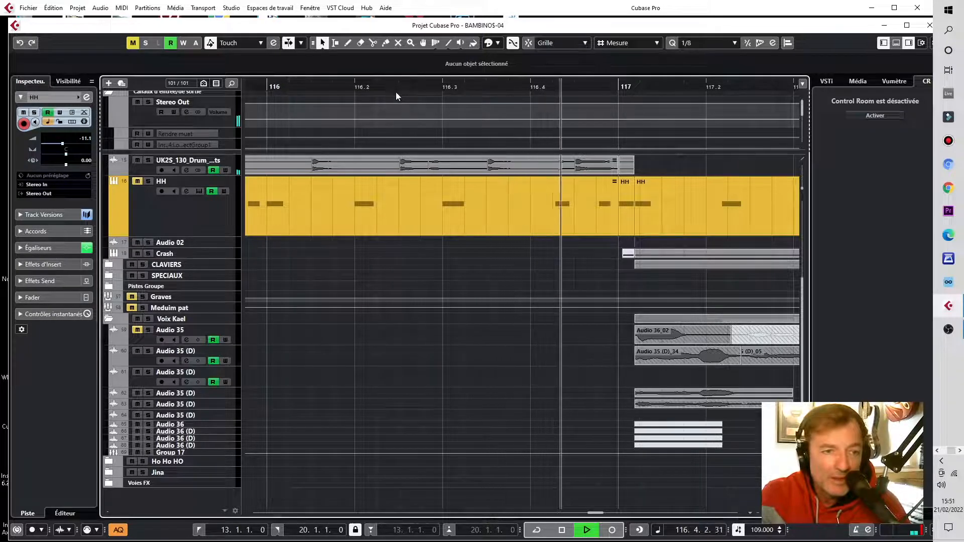
key(space)
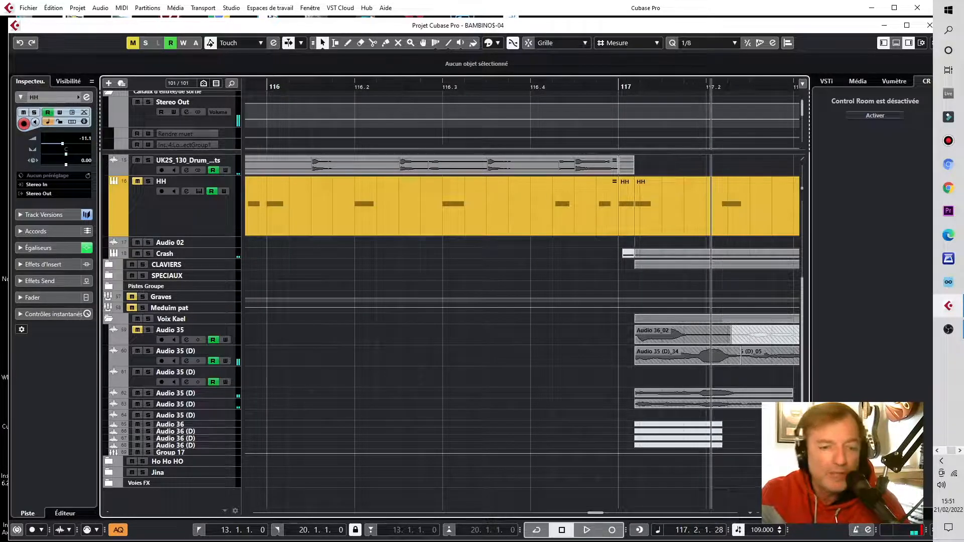
Step: Undo and then restore the section paste at bar 117
key(g)
key(g)
key(g)
key(g)
key(g)
key(g)
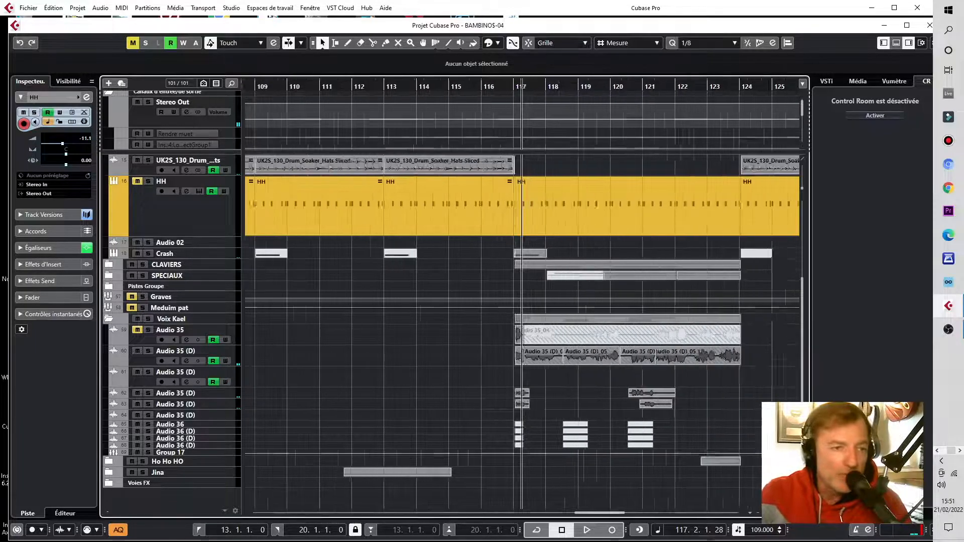
key(g)
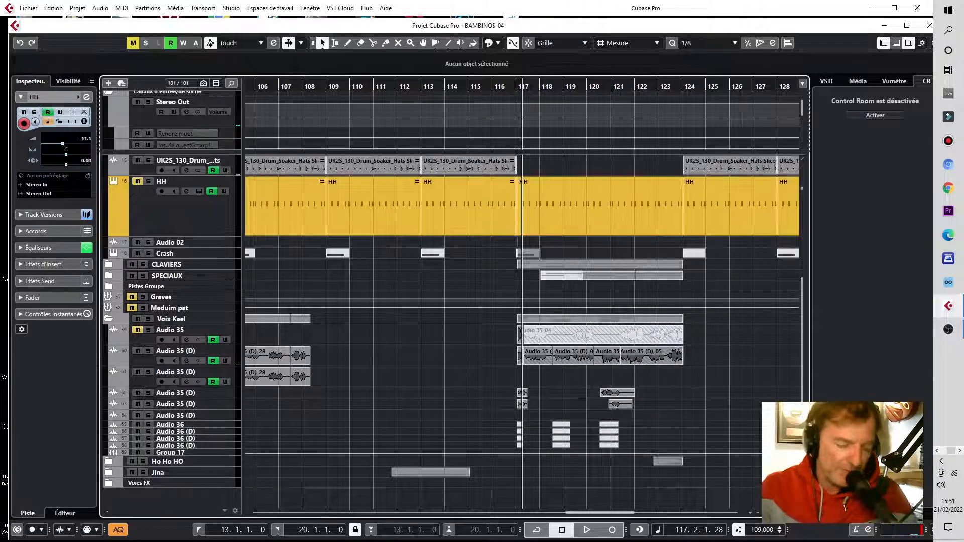
key(ctrl+z)
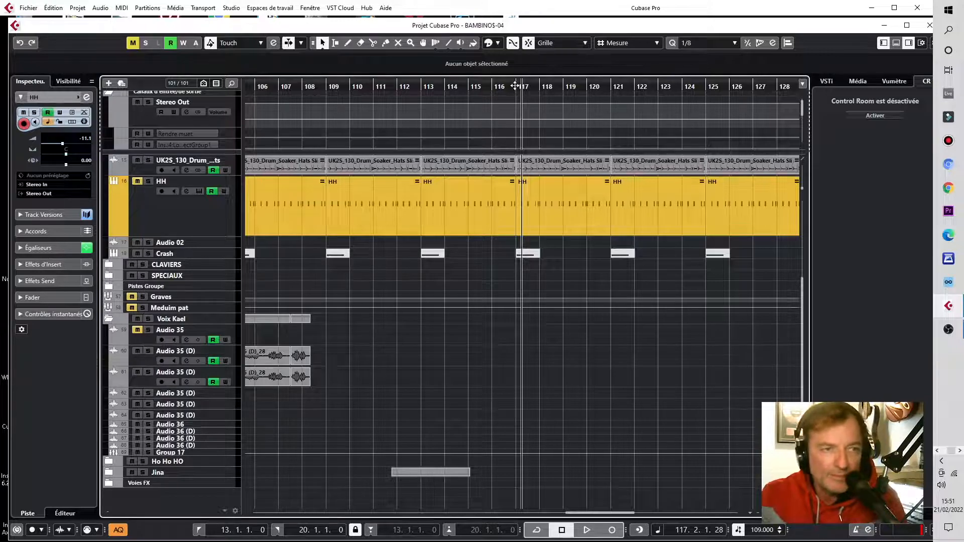
drag(521, 89, 517, 91)
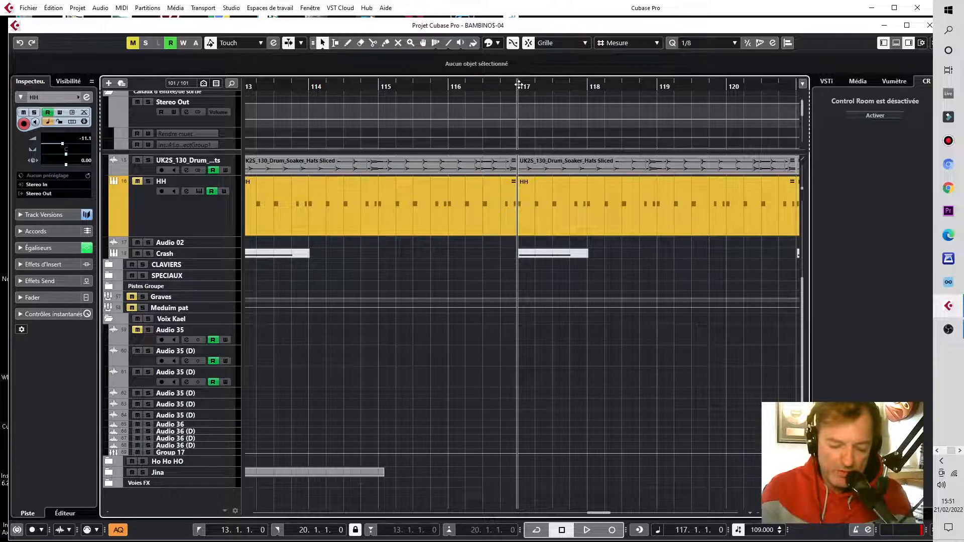
key(ctrl+z)
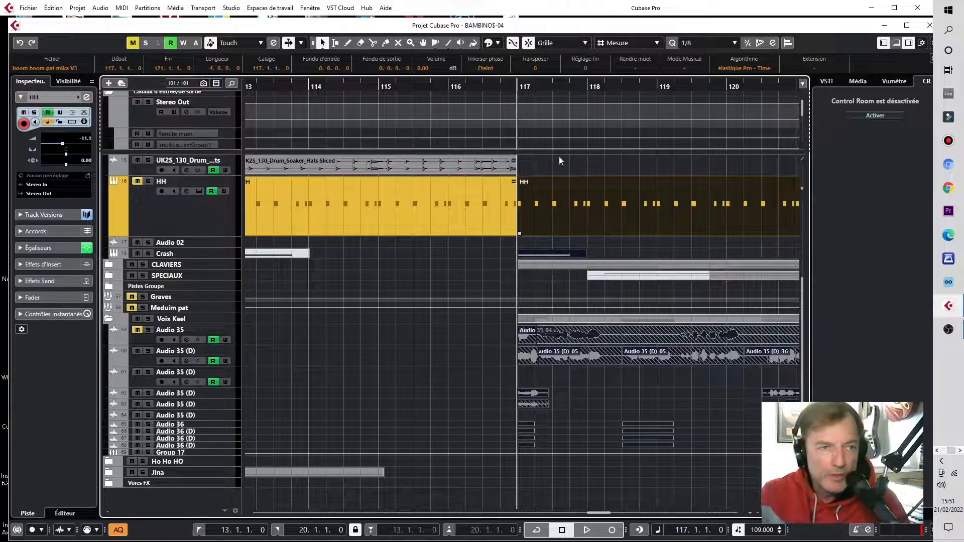
Step: Extend the start of the Audio 35 (D)_34 event at bar 117 earlier to about 116.3.2
click(496, 340)
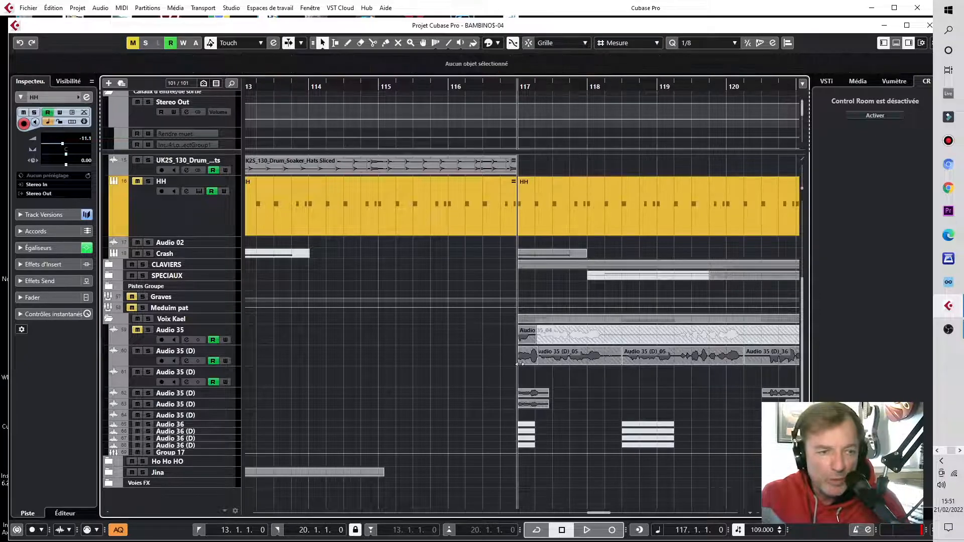
drag(519, 363, 489, 371)
Step: Play the new transition into bar 117 from about bar 116.2
click(471, 85)
key(space)
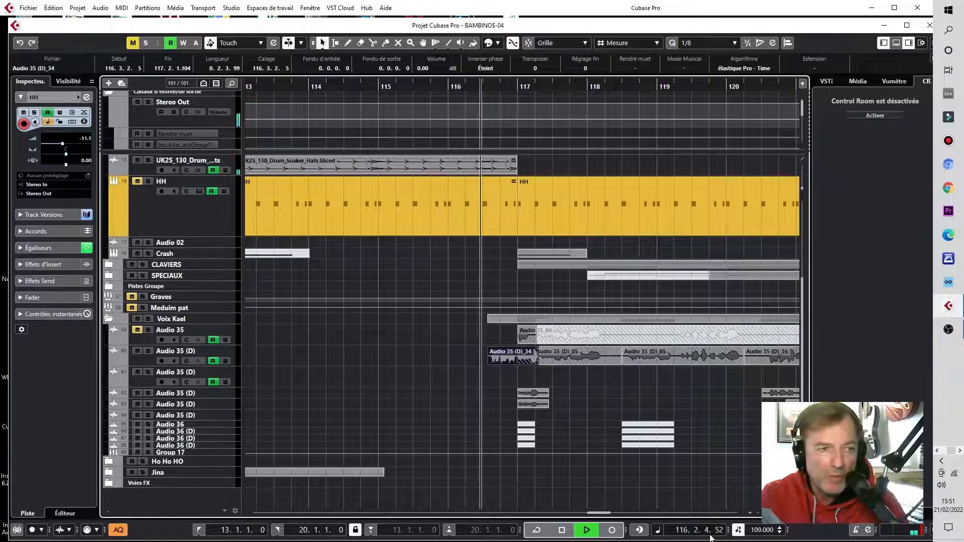
drag(781, 512, 769, 512)
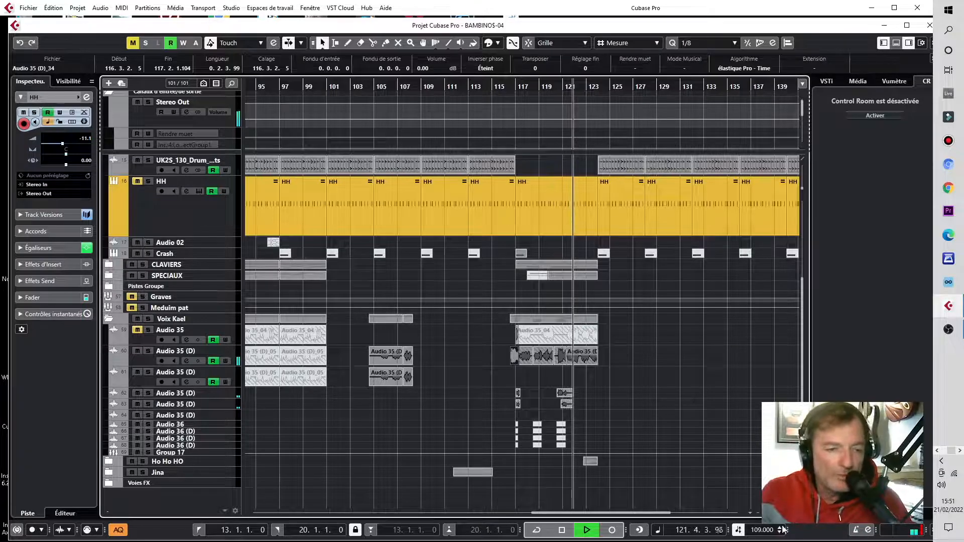
key(space)
key(g)
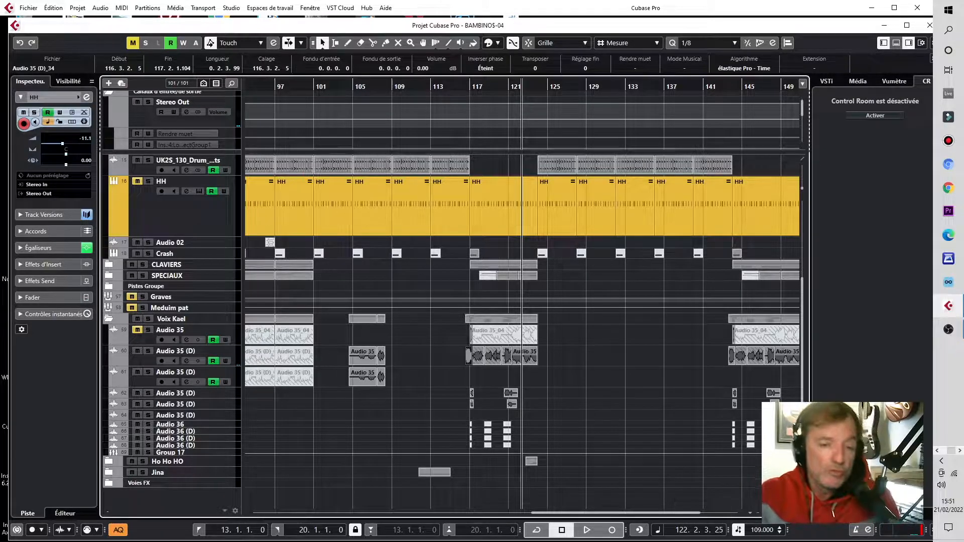
key(g)
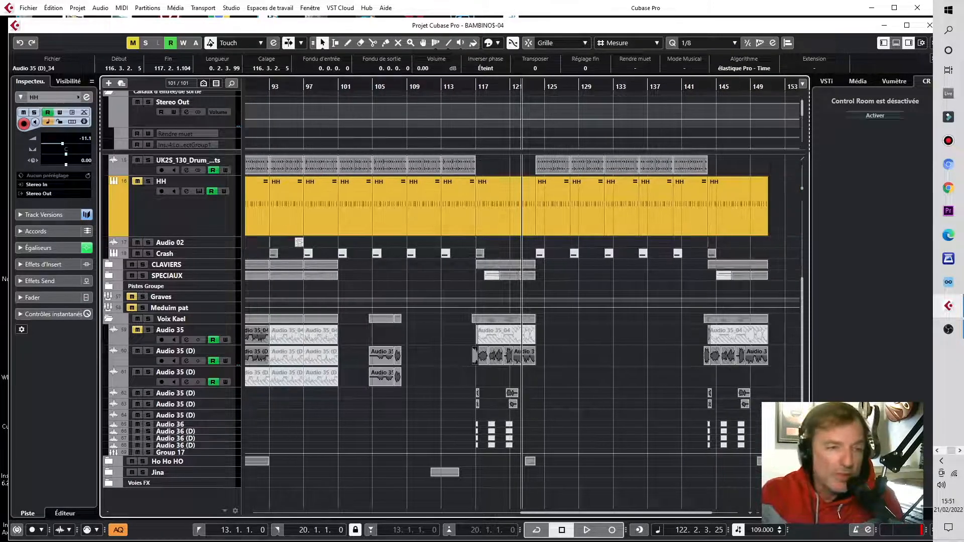
key(h)
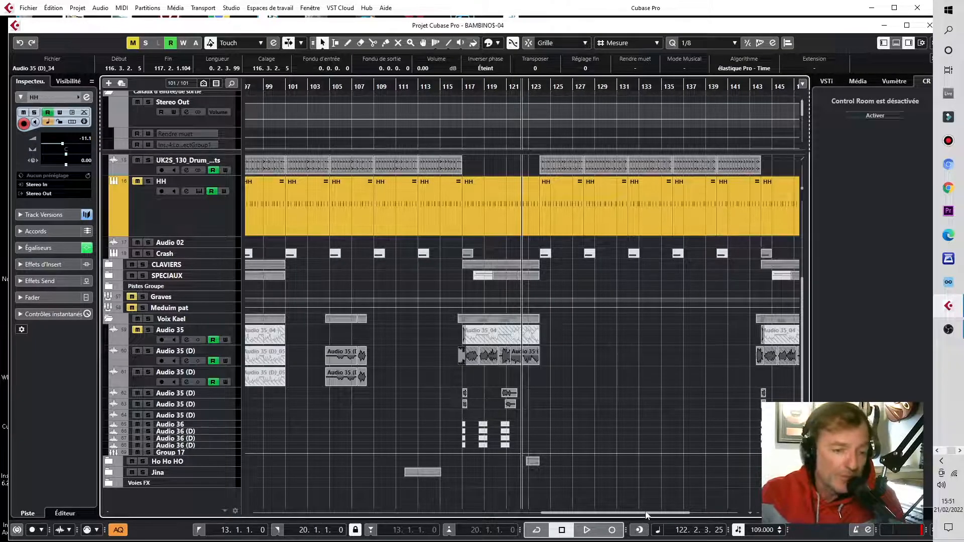
drag(639, 517, 355, 520)
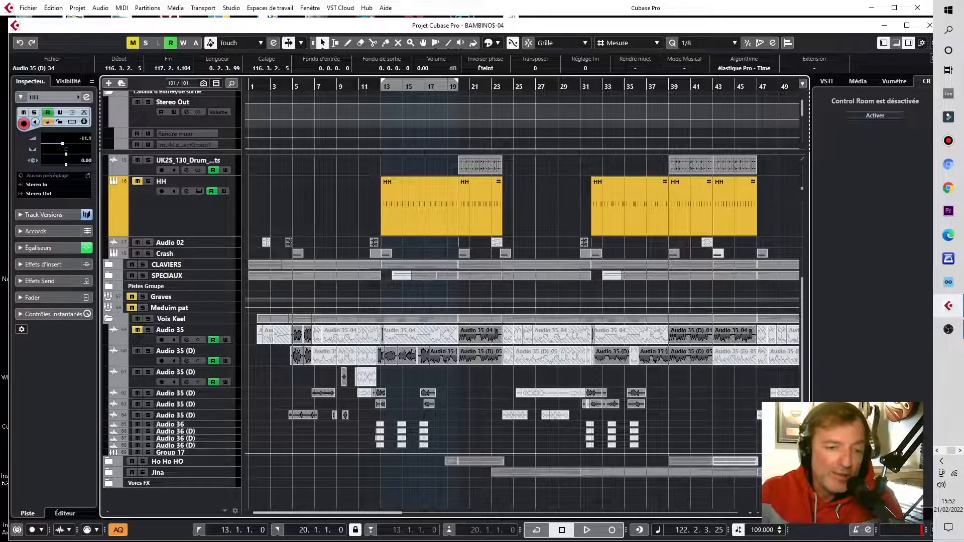
drag(402, 513, 485, 516)
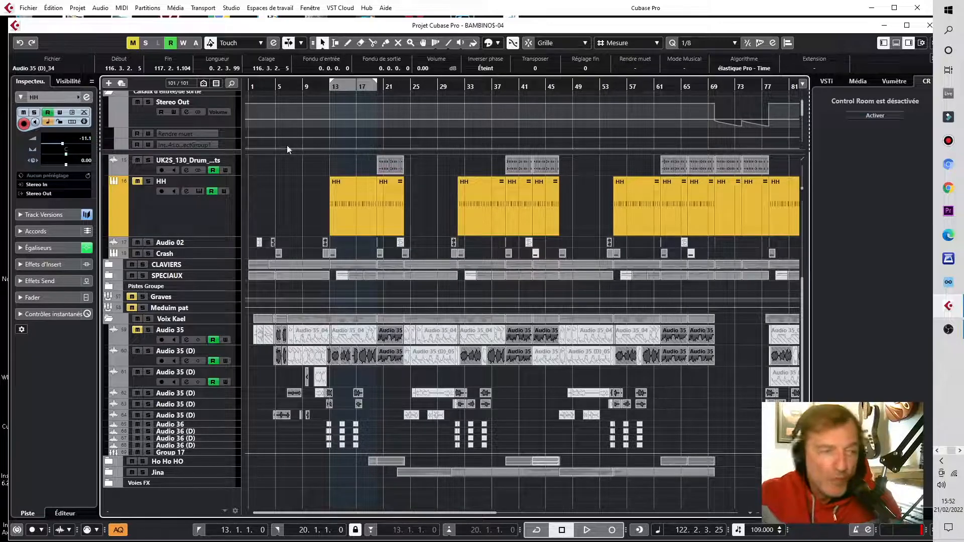
click(53, 9)
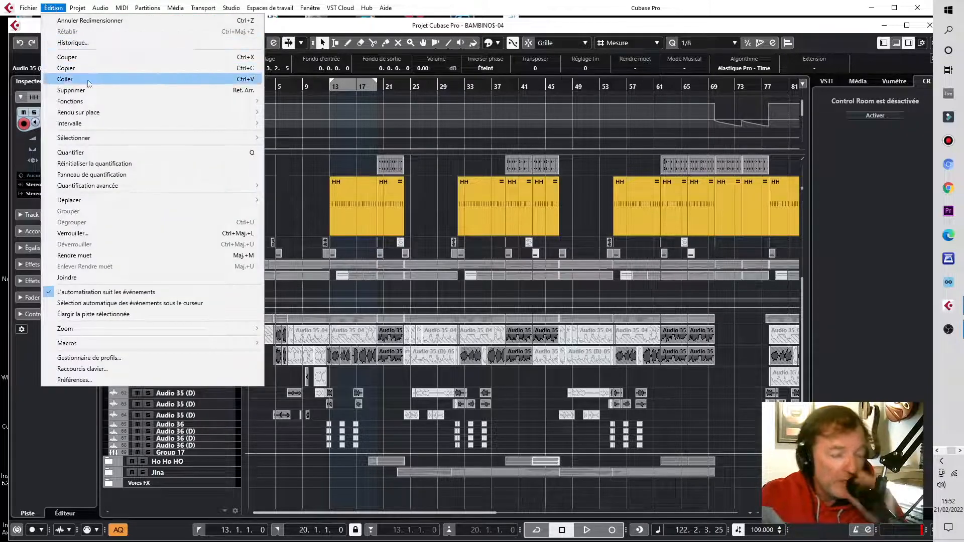
mouse_move(101, 126)
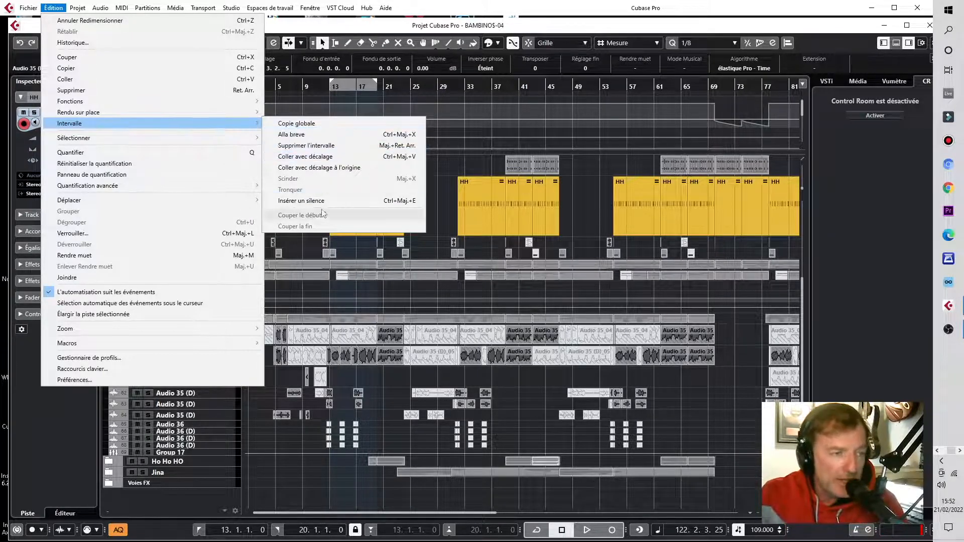
click(315, 89)
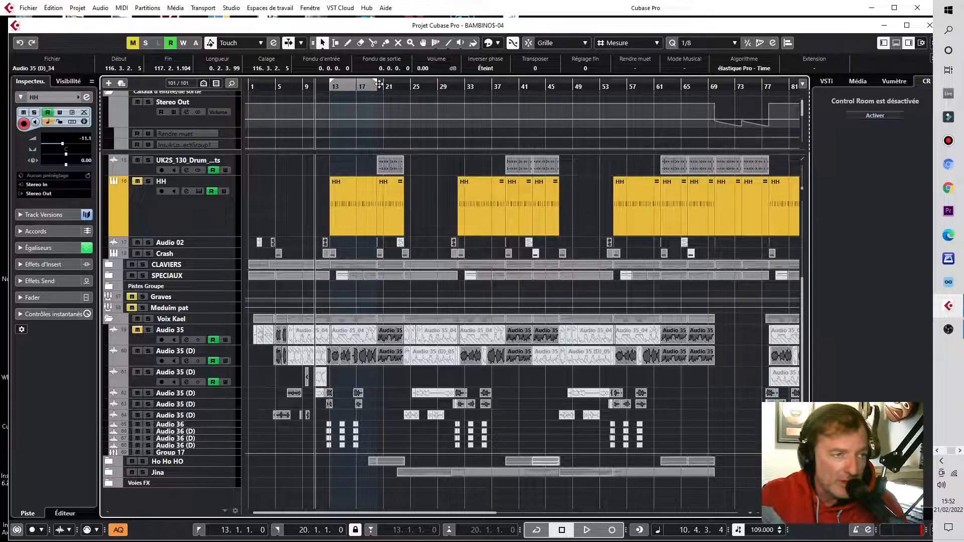
Step: Set the locator range from bar 13 to bar 25
drag(375, 84, 410, 93)
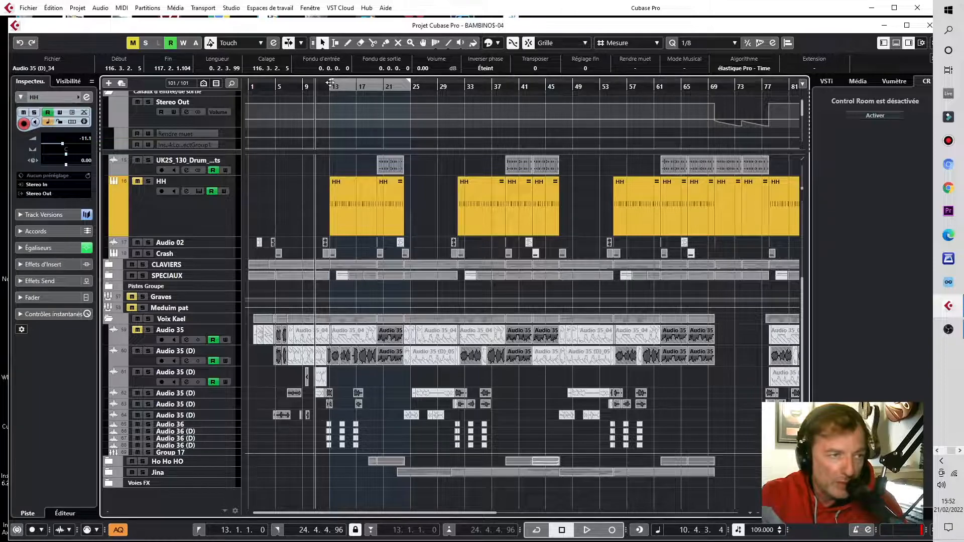
drag(325, 87, 326, 95)
key(KP_1)
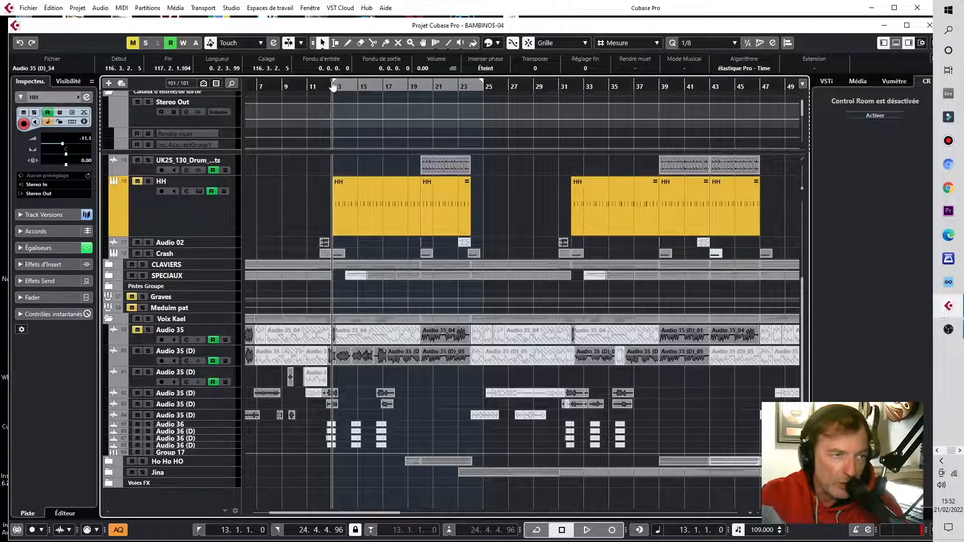
click(484, 85)
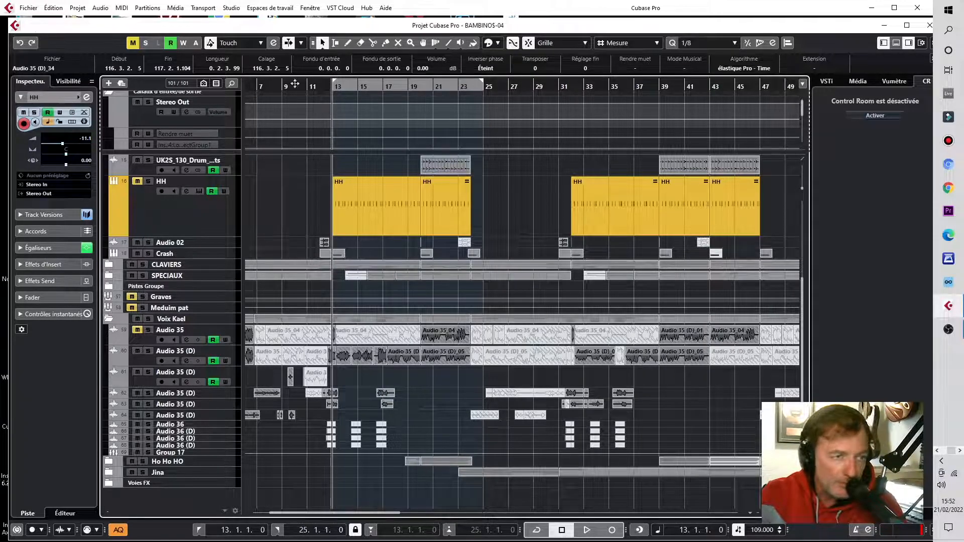
Step: Insert silence across the bar 13 to 25 locator range
click(53, 8)
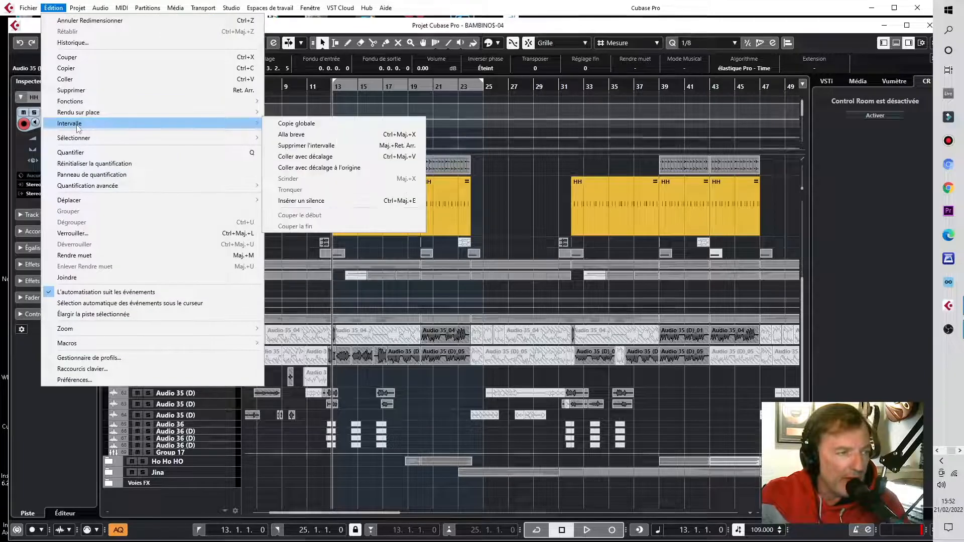
click(302, 200)
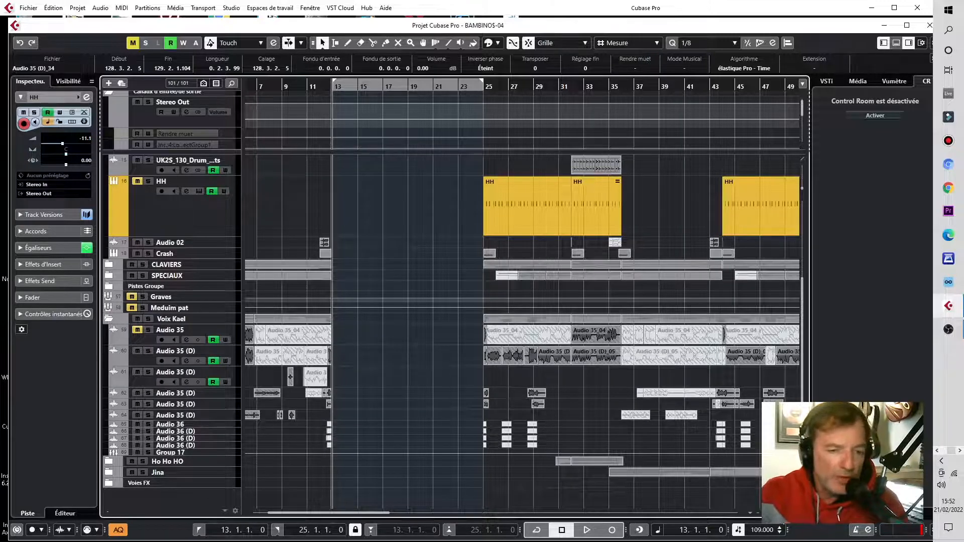
click(53, 8)
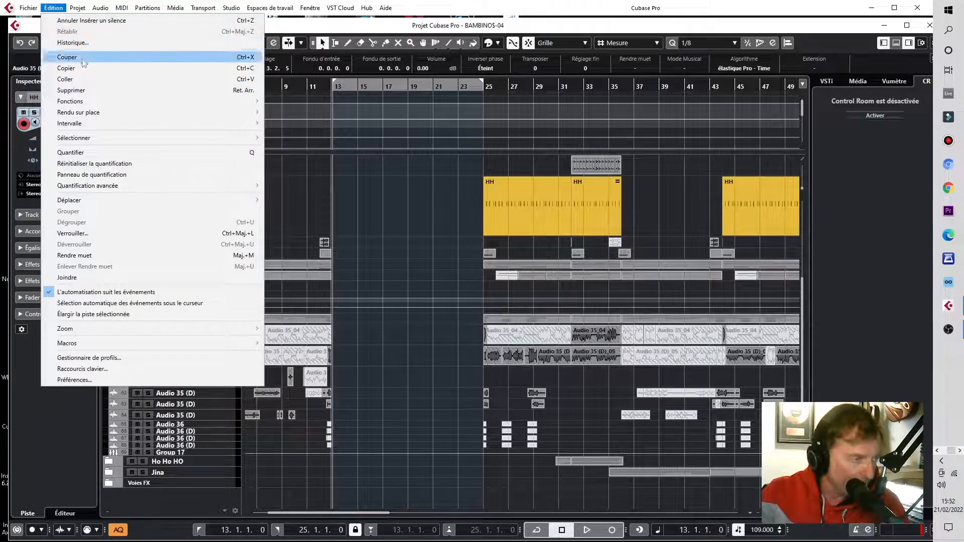
mouse_move(85, 124)
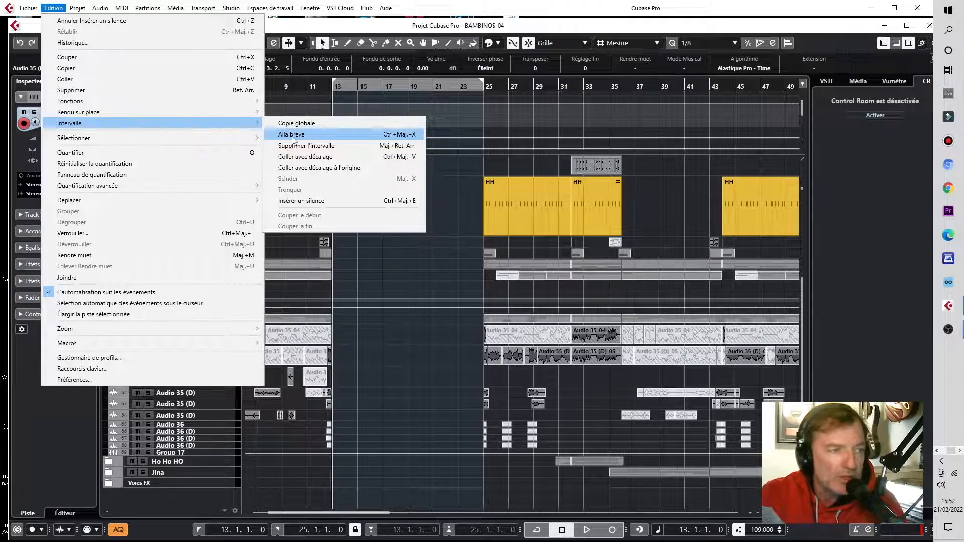
click(457, 174)
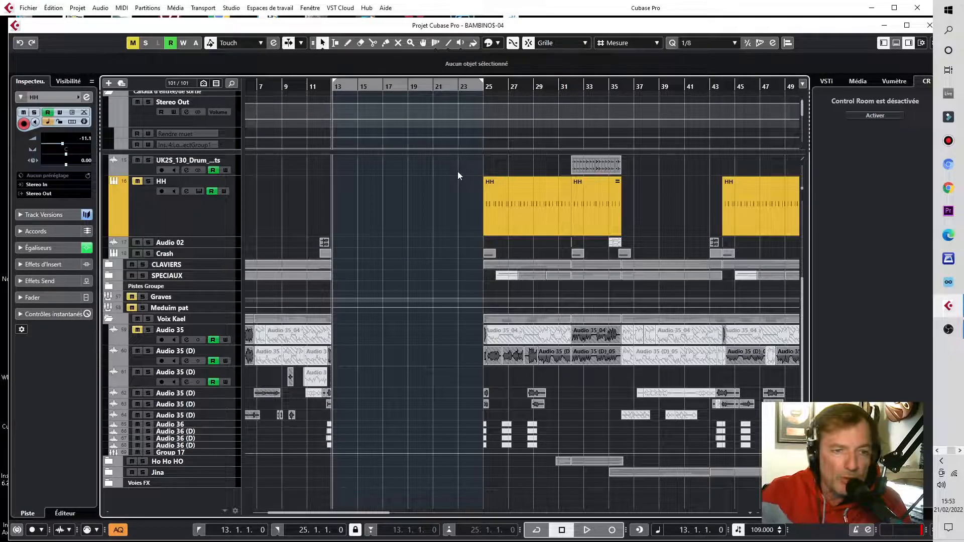